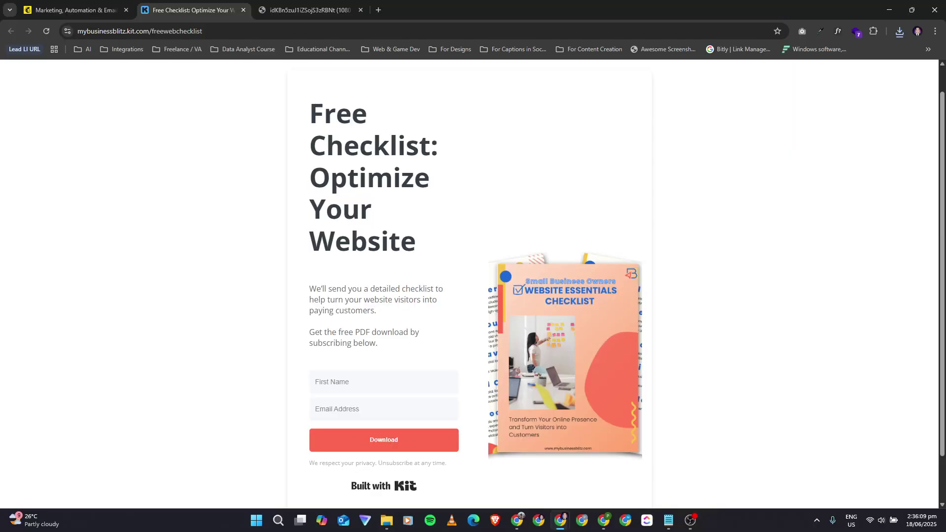
# Step: Go to the Mailchimp login page and fill in the account username
pyautogui.hotkey('alt', 'Tab')
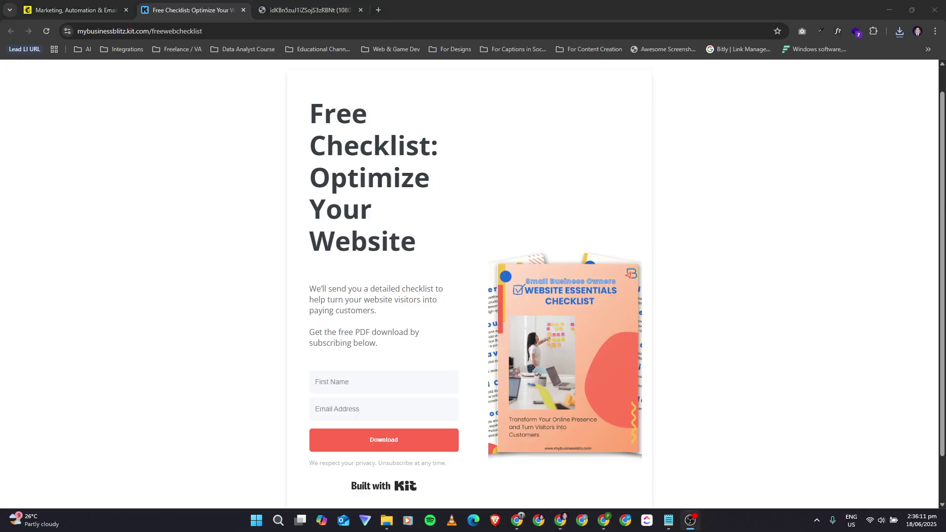
pyautogui.hotkey('alt', 'Tab')
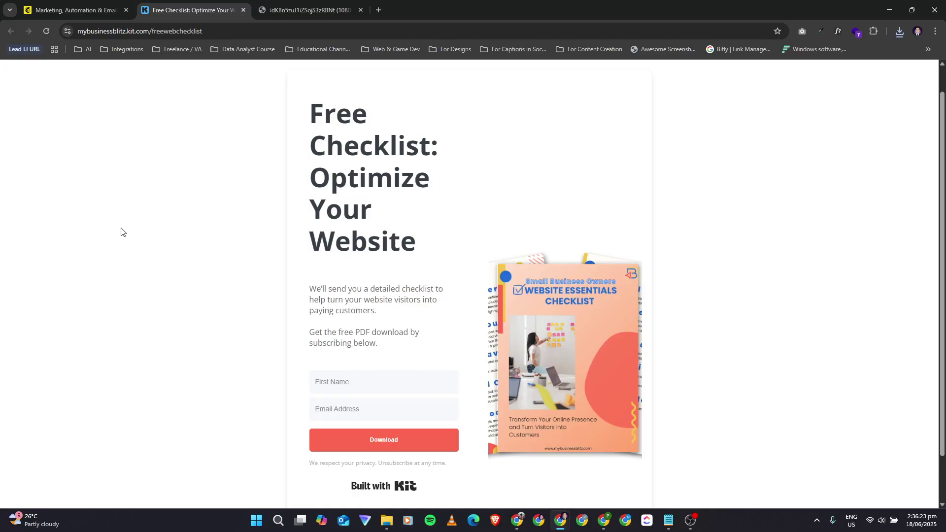
pyautogui.click(89, 6)
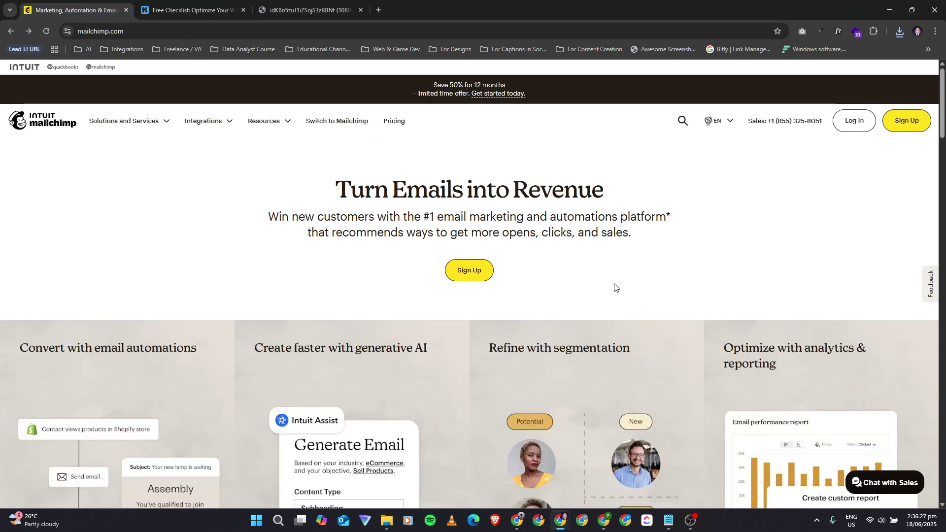
pyautogui.click(861, 124)
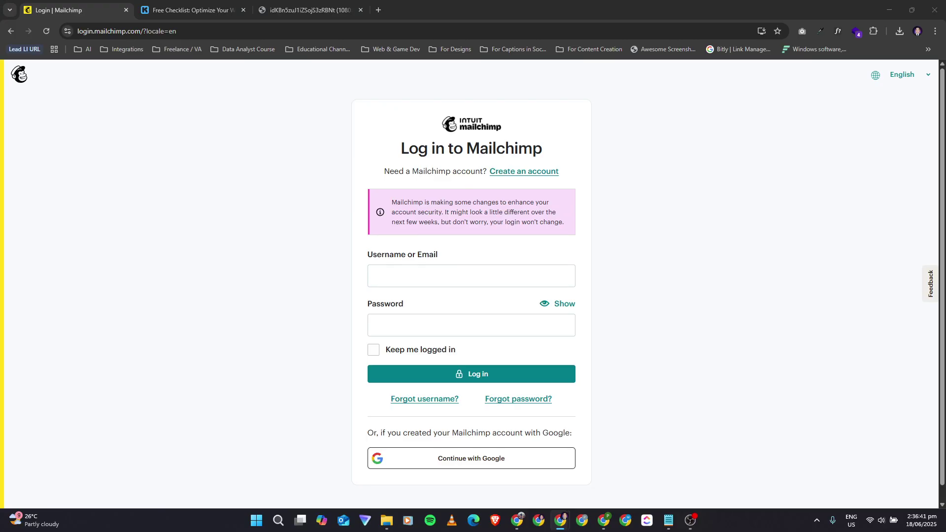
pyautogui.click(458, 259)
pyautogui.click(430, 273)
pyautogui.hotkey('ctrl', 'v')
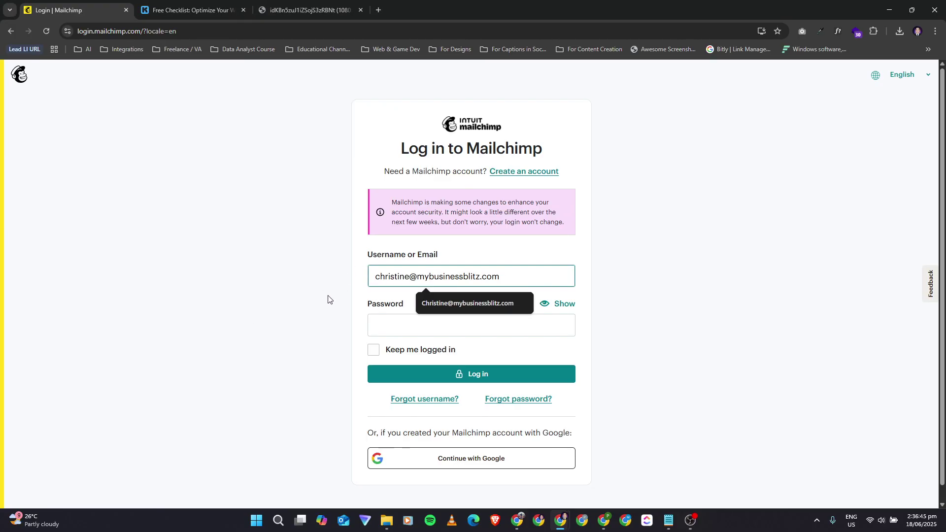
pyautogui.click(387, 327)
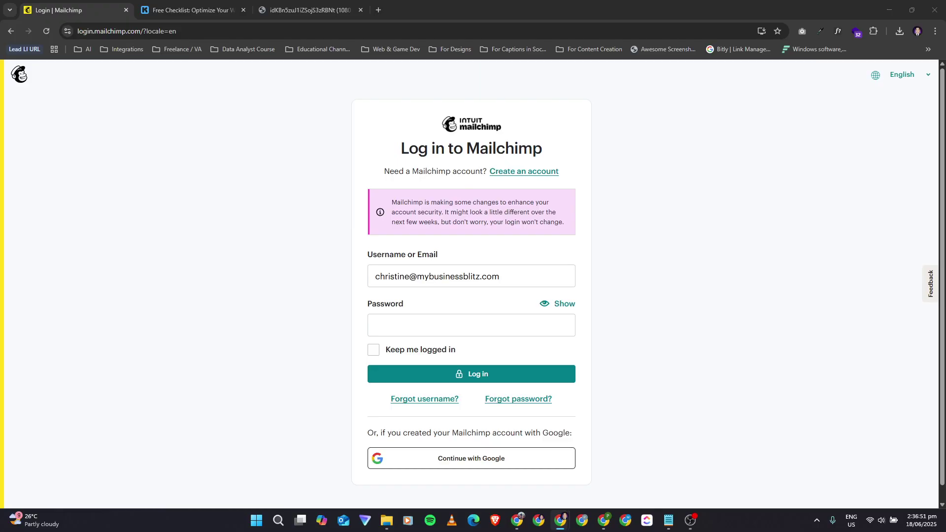
# Step: Enter the password, stay logged in, sign in, and request an e-mail verification code
pyautogui.click(404, 319)
pyautogui.hotkey('ctrl', 'v')
pyautogui.click(379, 351)
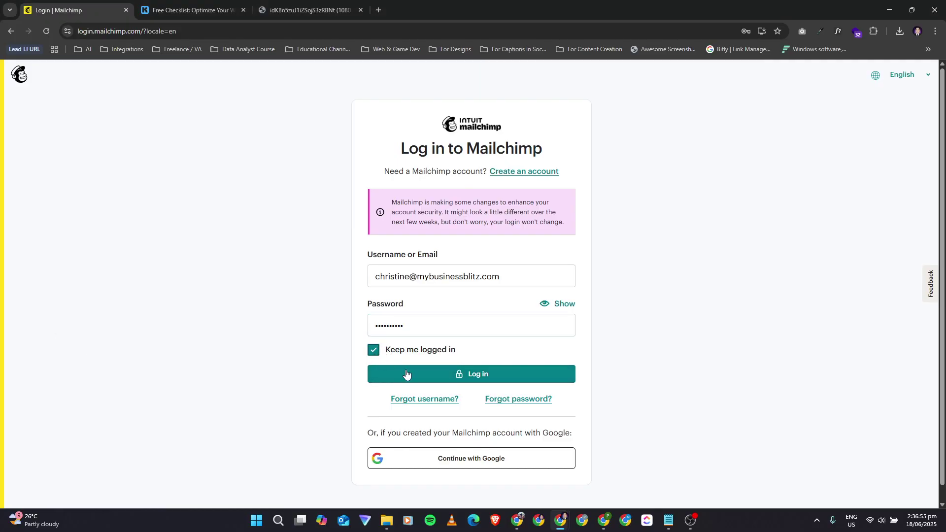
pyautogui.click(422, 375)
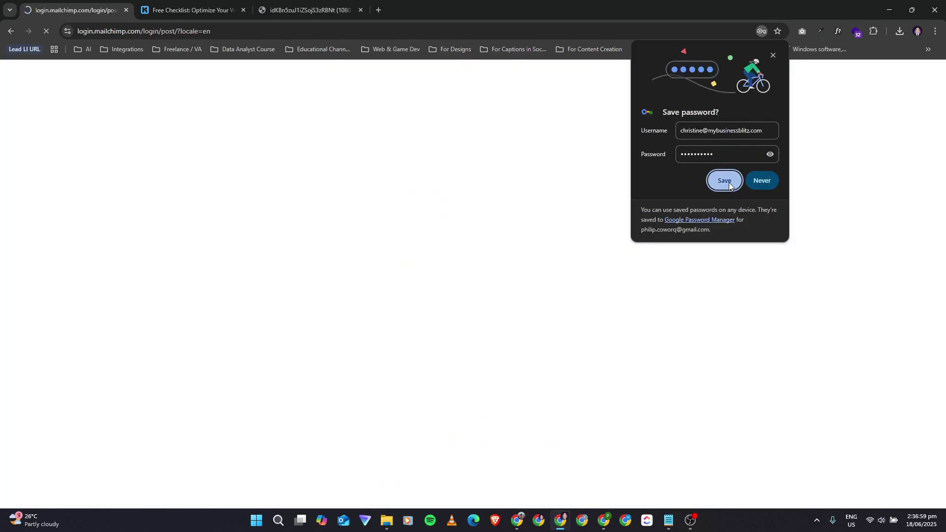
pyautogui.click(729, 183)
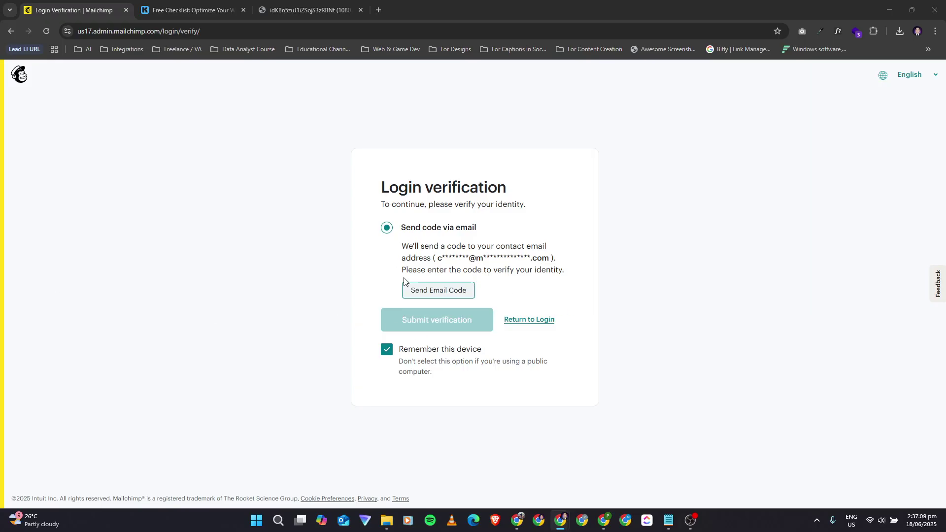
pyautogui.click(432, 291)
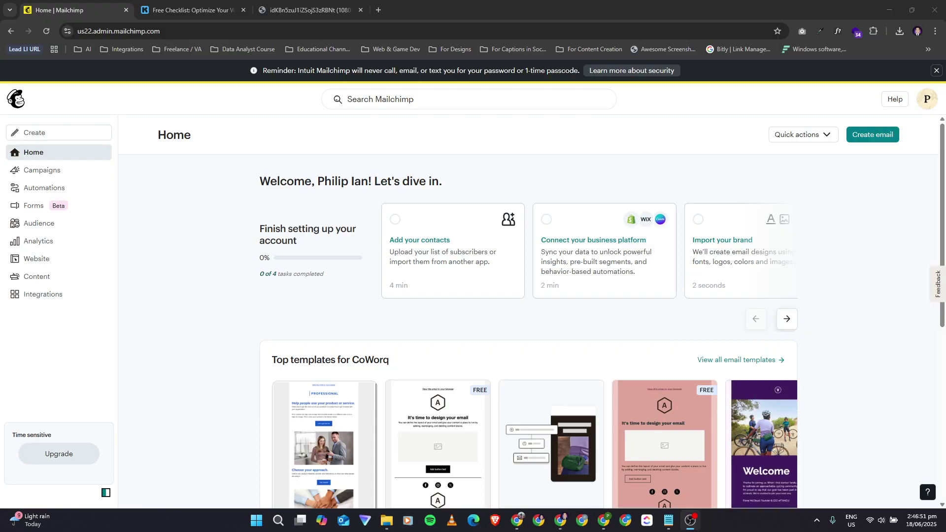
pyautogui.click(927, 110)
pyautogui.click(523, 160)
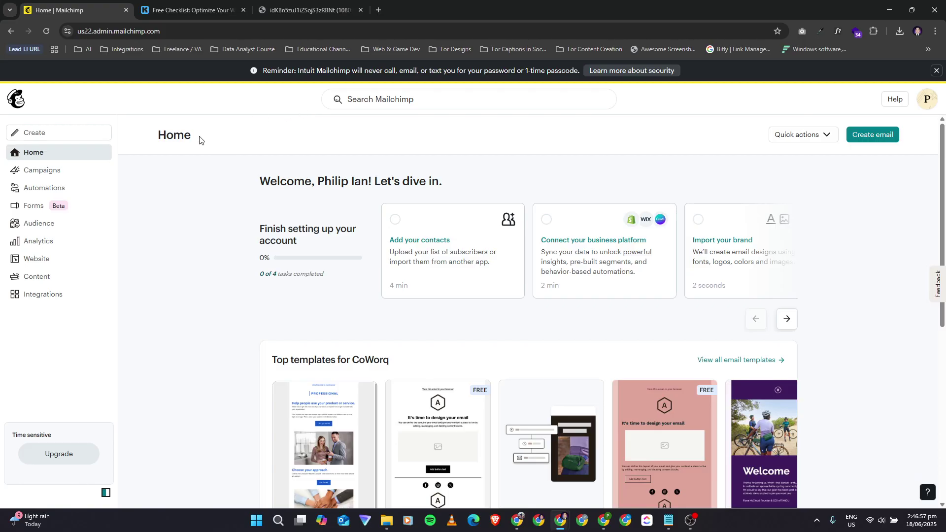
pyautogui.click(172, 7)
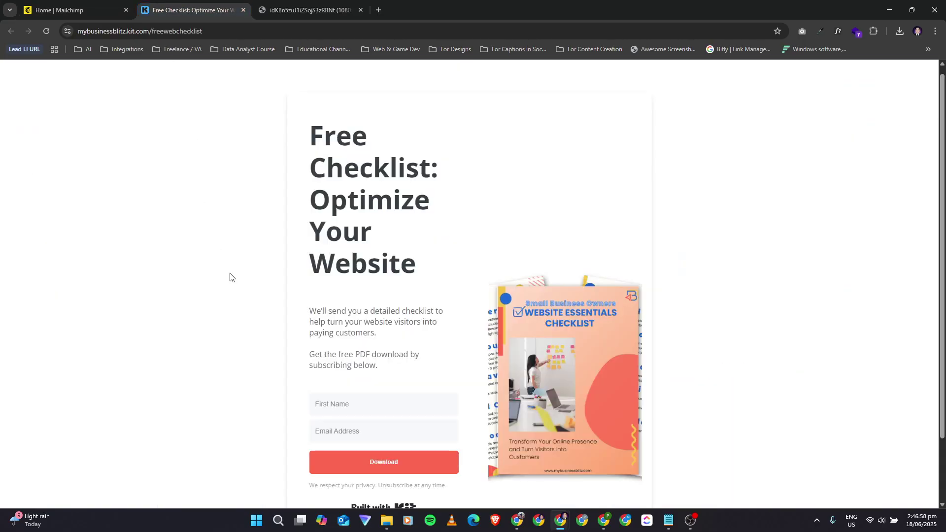
pyautogui.click(91, 4)
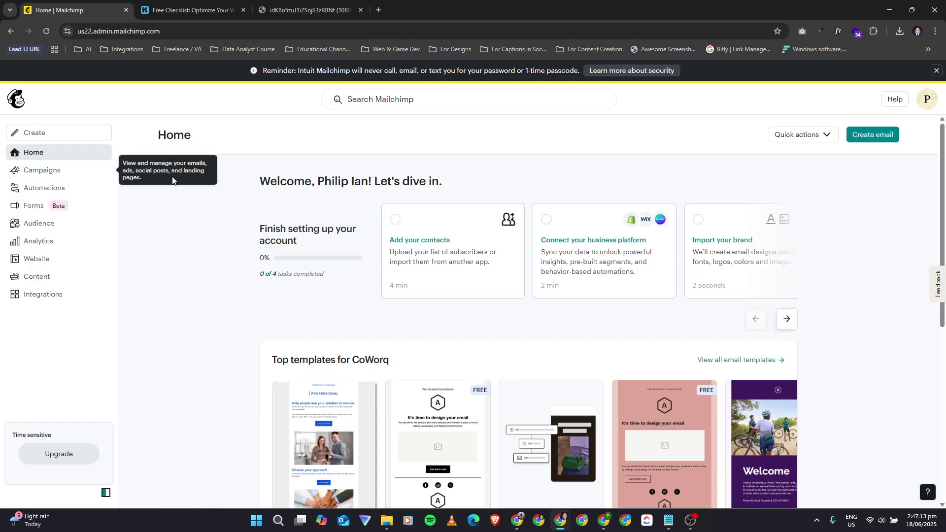
pyautogui.scroll(-3, 220, 335)
pyautogui.scroll(3, 221, 335)
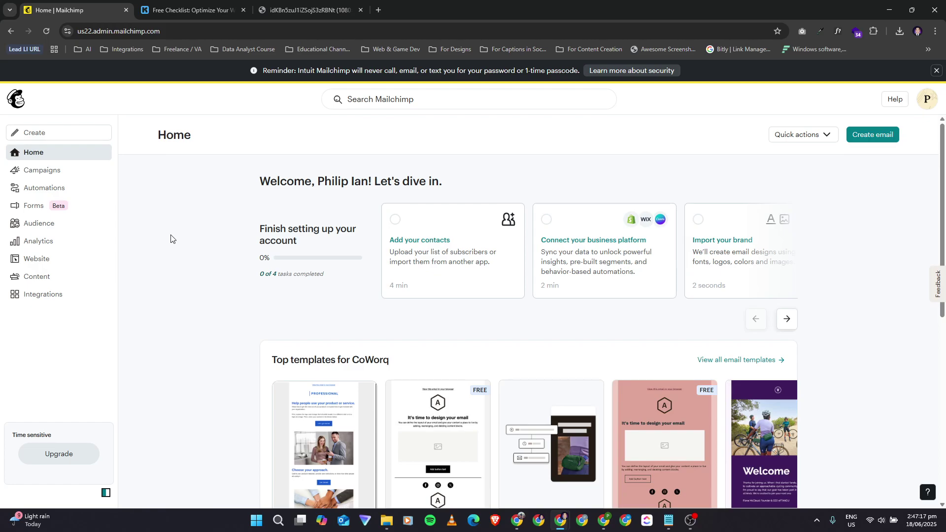
# Step: Start building a new landing page from Campaigns > Create
pyautogui.click(66, 176)
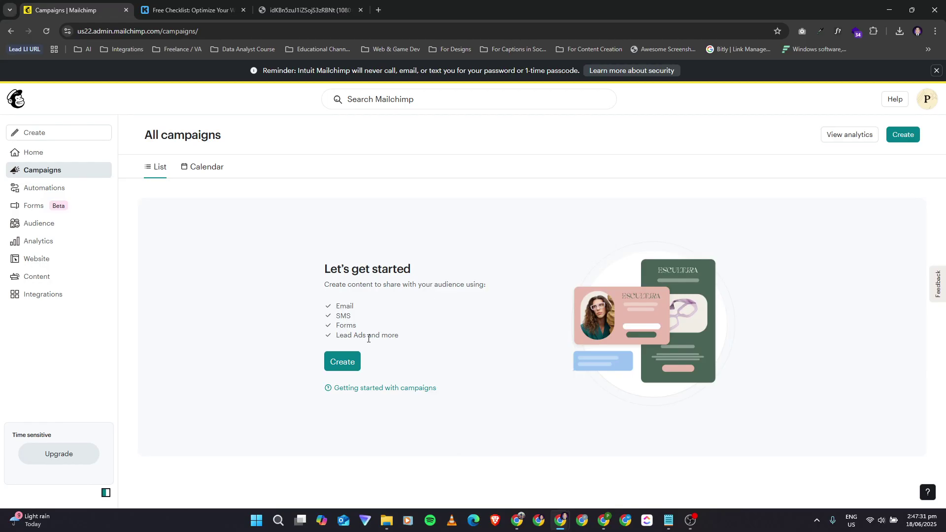
pyautogui.click(344, 363)
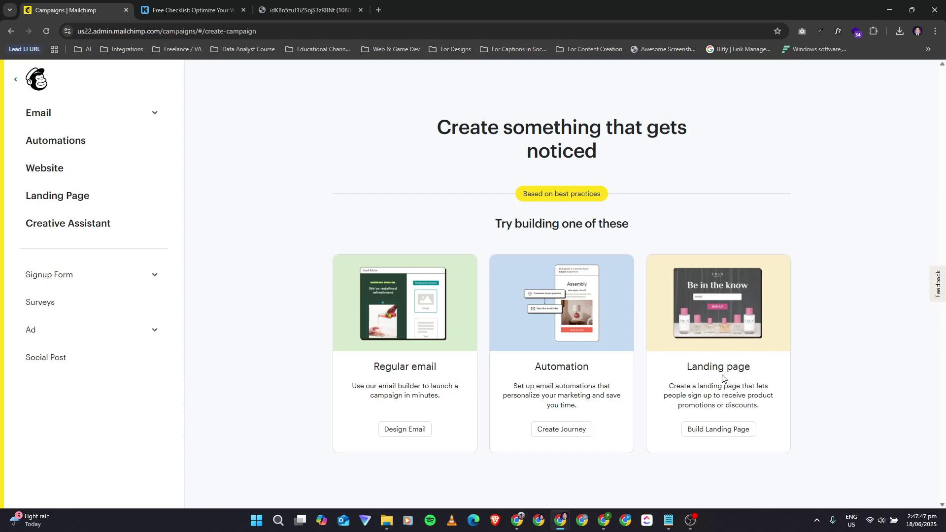
pyautogui.click(705, 430)
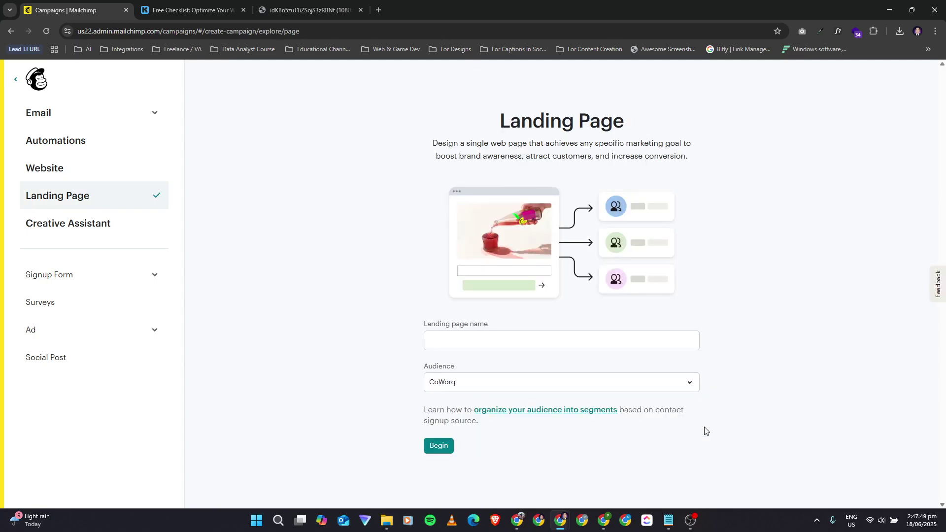
# Step: Keep CoWorq as the audience and name the page 'Free Web Checklist'
pyautogui.click(492, 391)
pyautogui.click(482, 396)
pyautogui.click(463, 348)
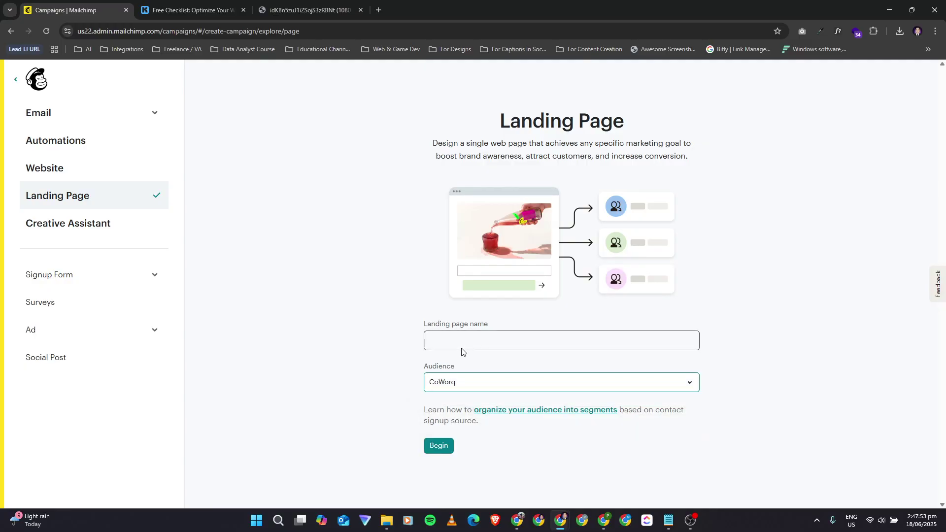
pyautogui.click(448, 341)
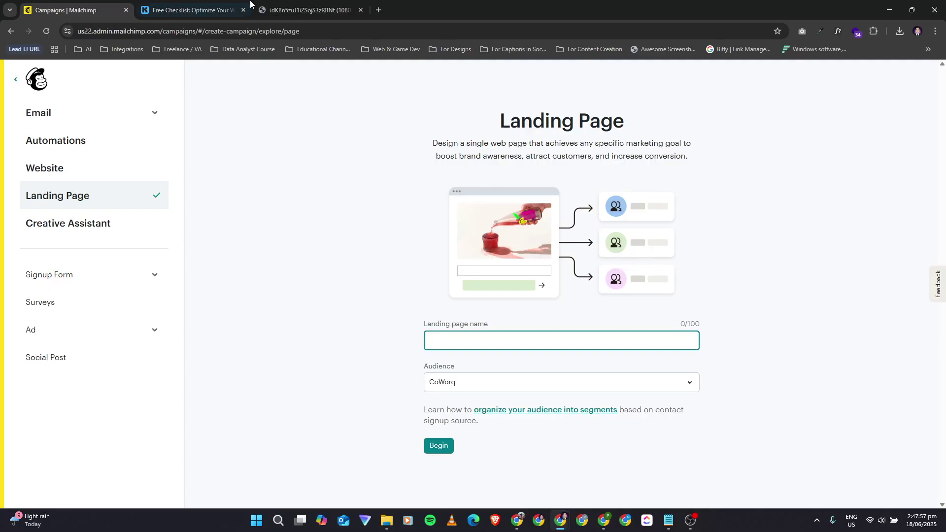
pyautogui.click(195, 5)
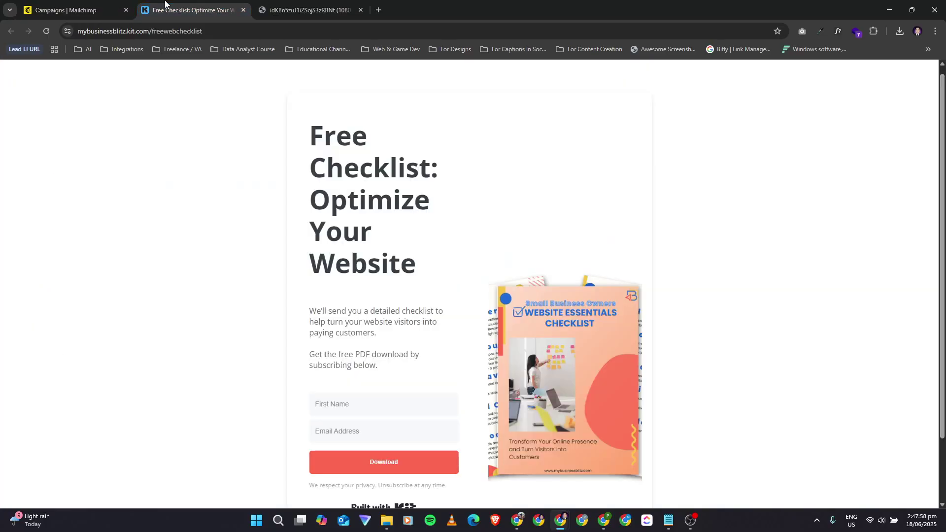
pyautogui.click(69, 6)
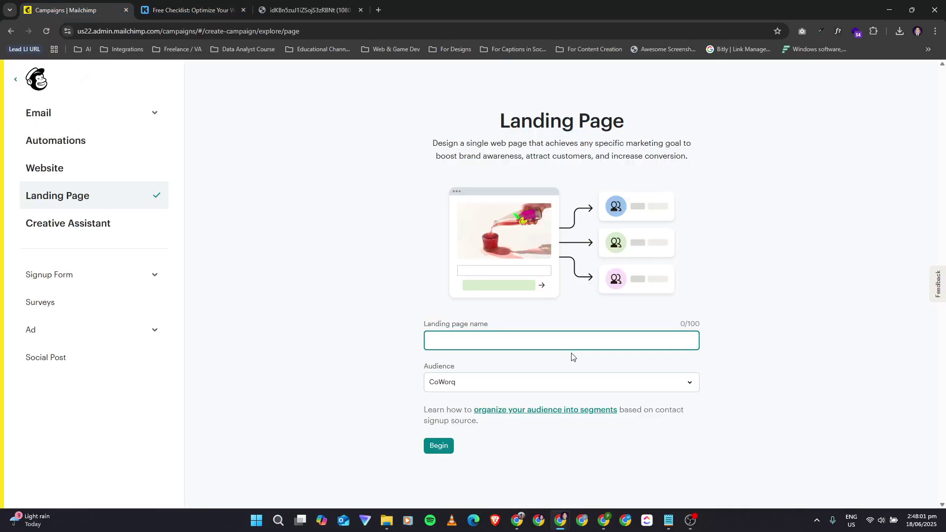
pyautogui.write('Free Web Checklist')
# Step: Create the Free Web Checklist page and browse templates, comparing against the Kit checklist page
pyautogui.click(439, 448)
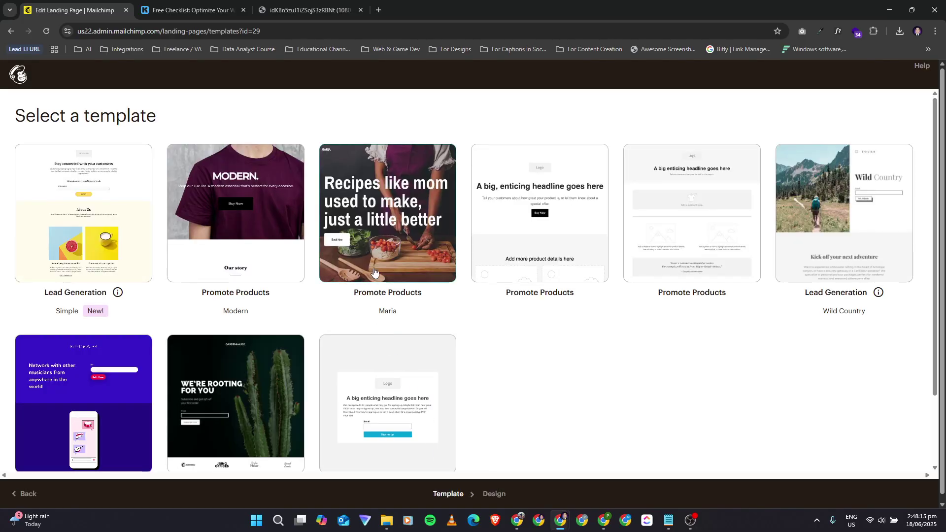
pyautogui.scroll(-1, 514, 361)
pyautogui.scroll(1, 514, 361)
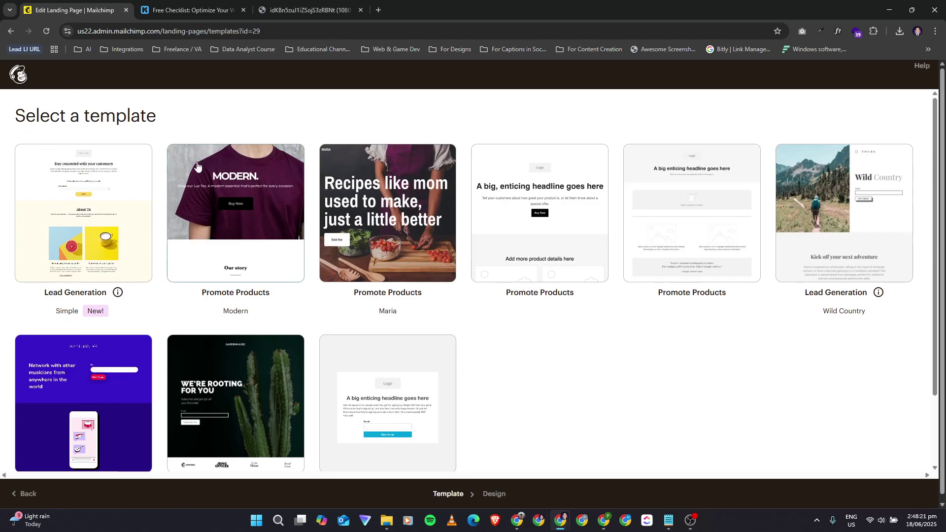
pyautogui.click(195, 9)
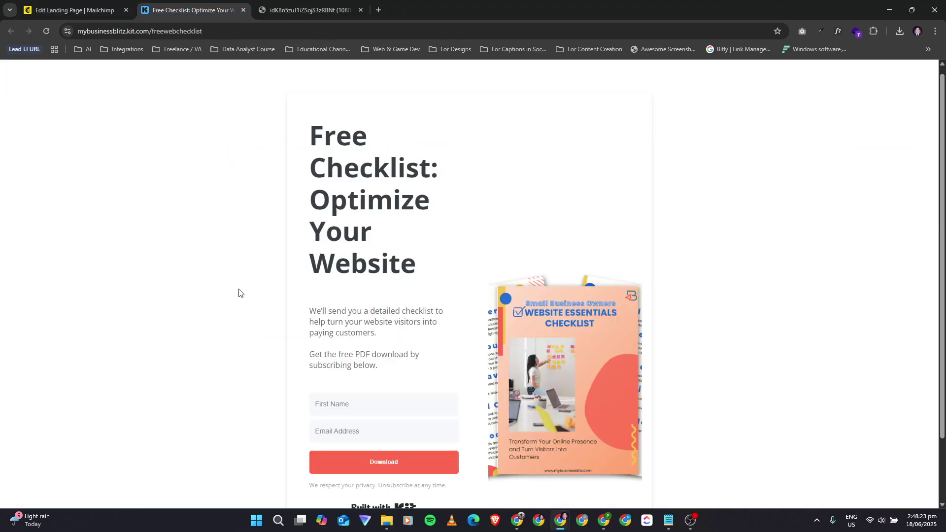
pyautogui.scroll(-2, 240, 293)
pyautogui.click(67, 9)
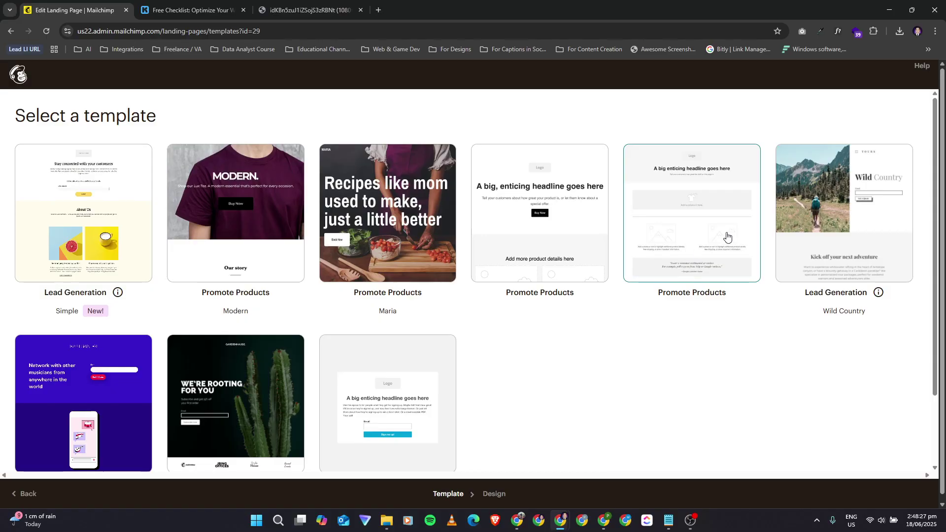
pyautogui.scroll(-2, 818, 249)
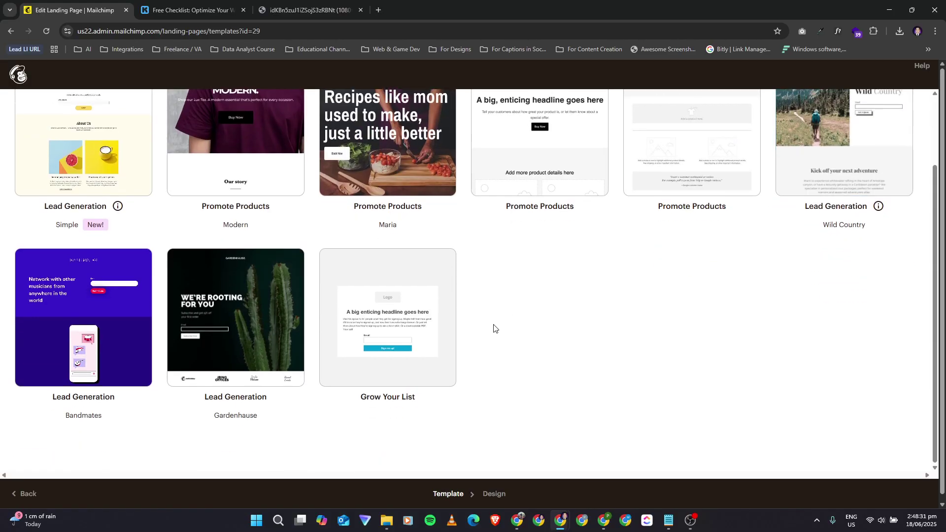
pyautogui.scroll(1, 495, 329)
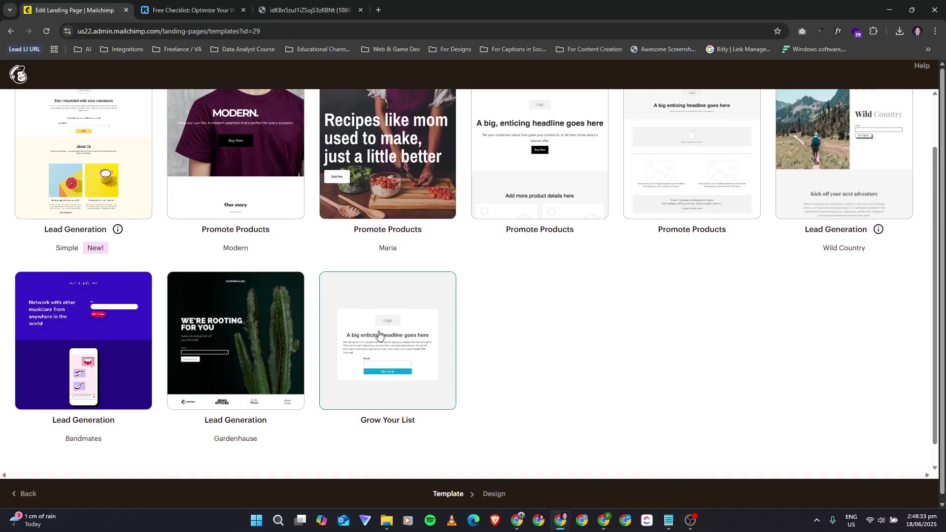
pyautogui.click(195, 10)
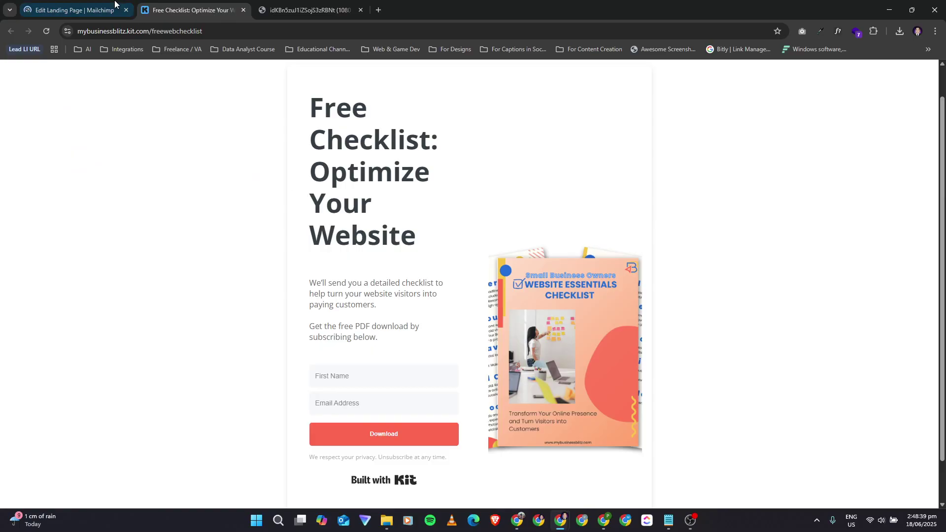
pyautogui.click(74, 10)
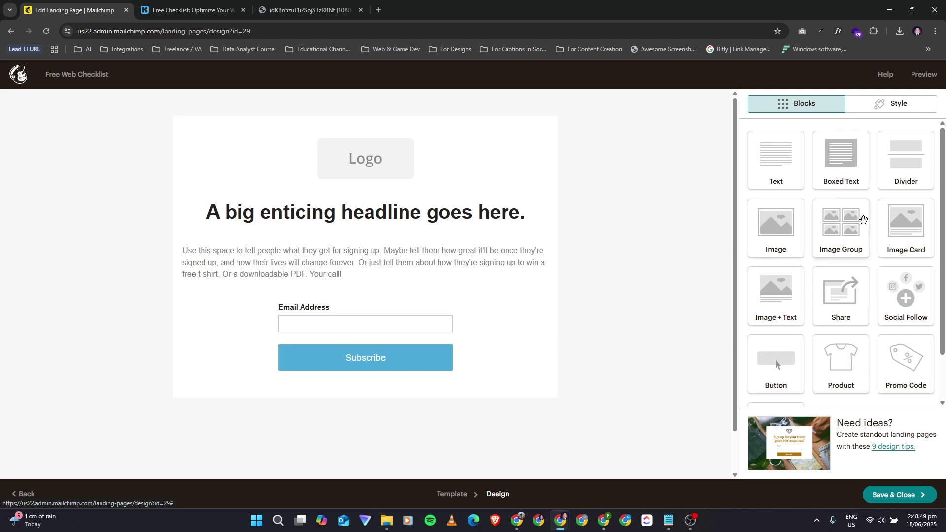
pyautogui.scroll(-2, 862, 217)
pyautogui.scroll(1, 862, 218)
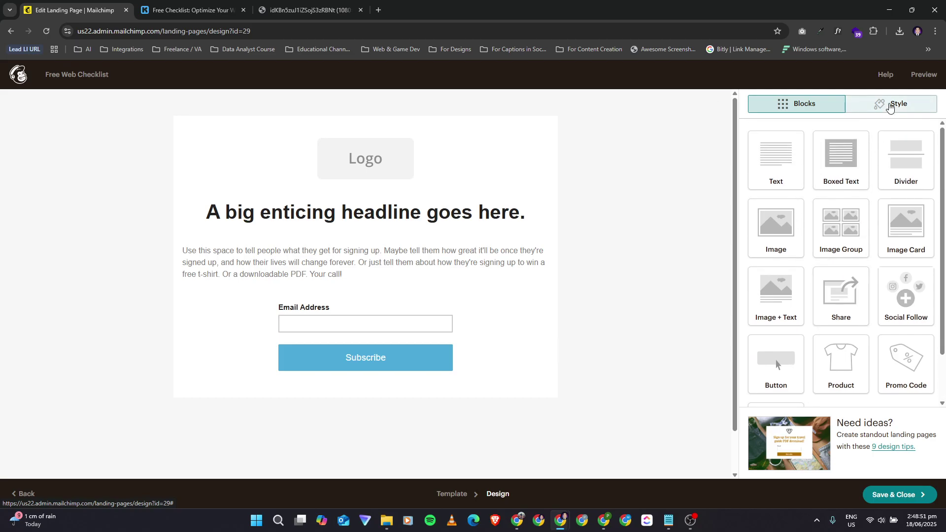
pyautogui.click(888, 103)
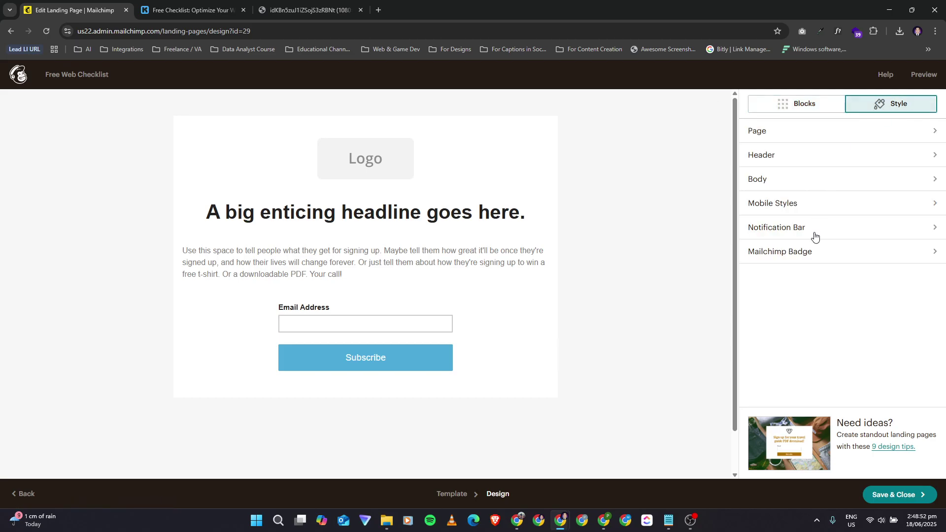
pyautogui.click(935, 132)
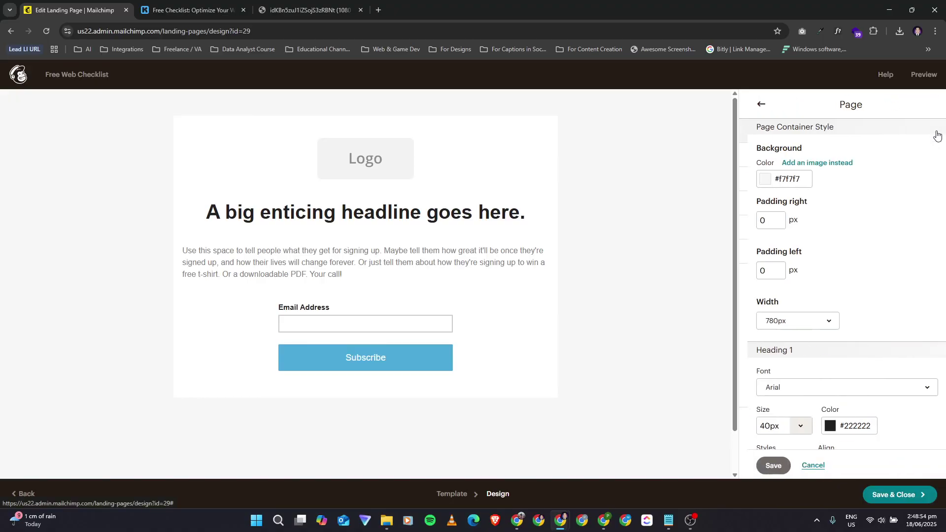
pyautogui.click(753, 104)
pyautogui.click(798, 160)
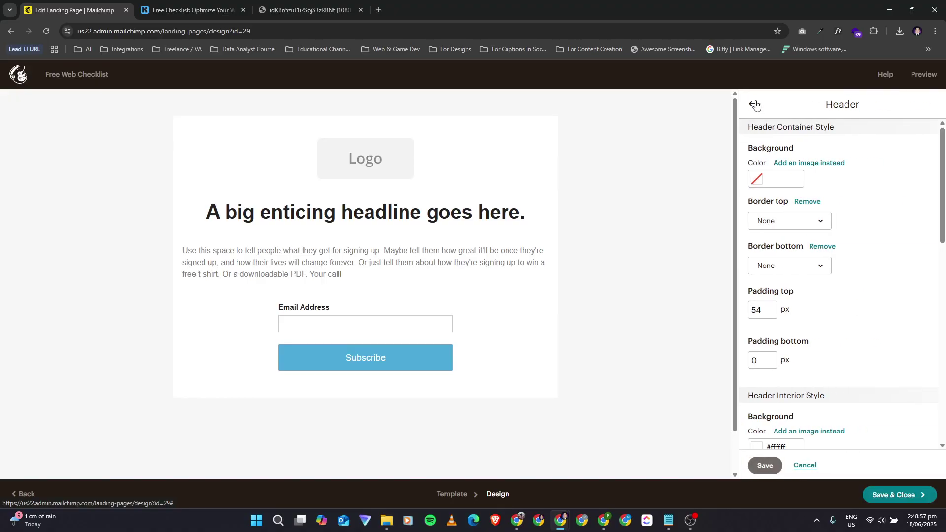
pyautogui.click(753, 106)
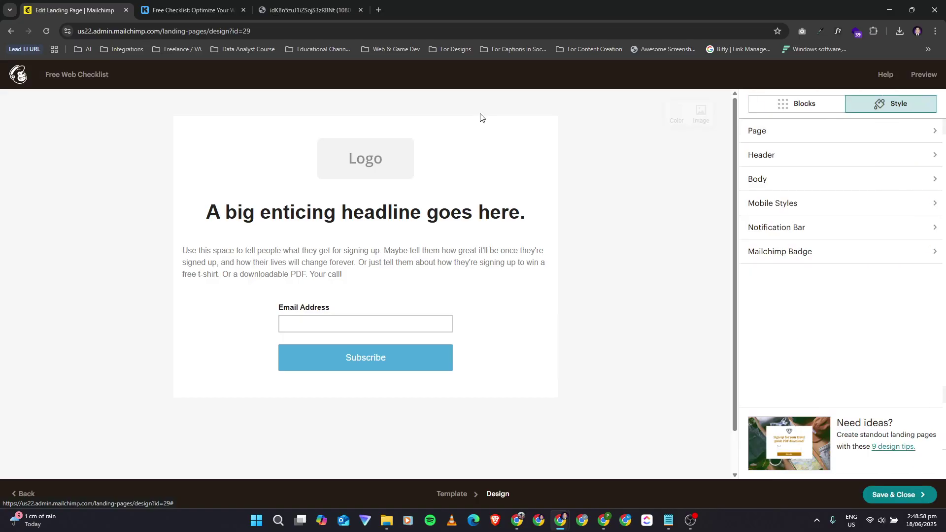
pyautogui.click(762, 179)
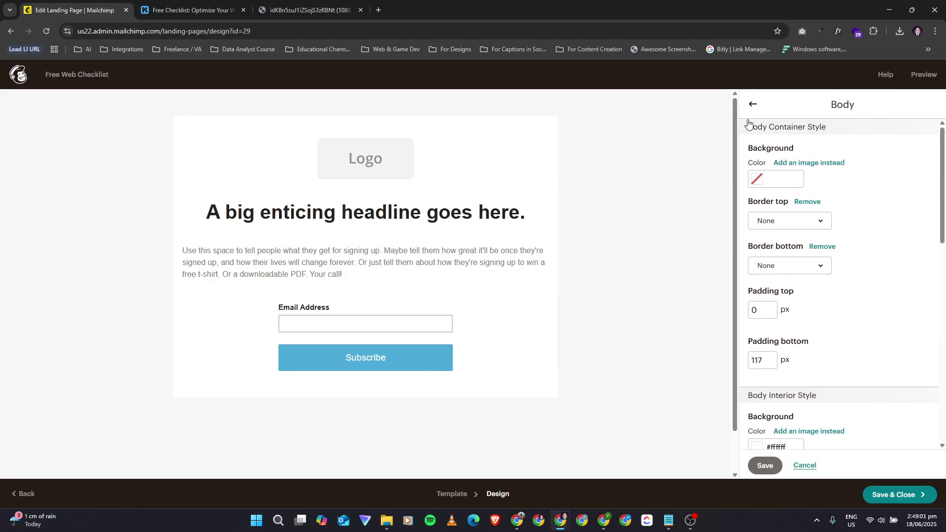
pyautogui.click(754, 105)
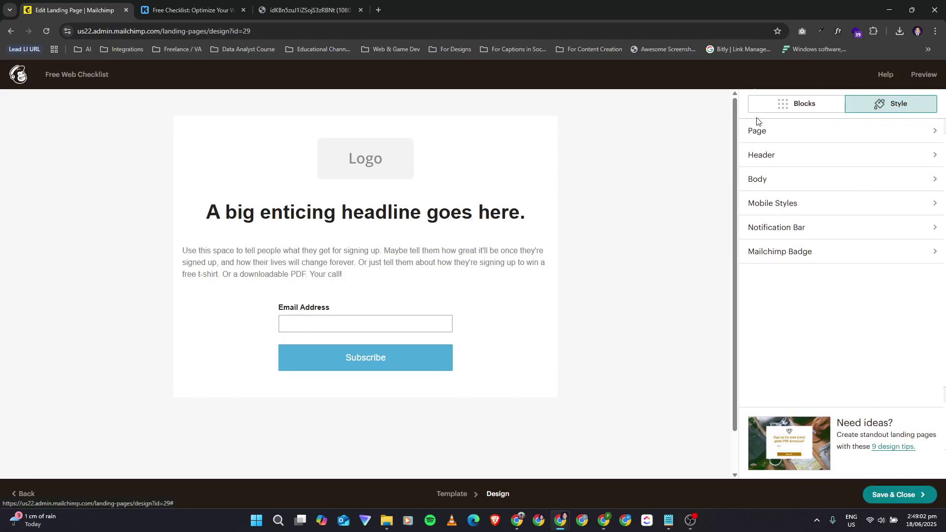
pyautogui.click(795, 206)
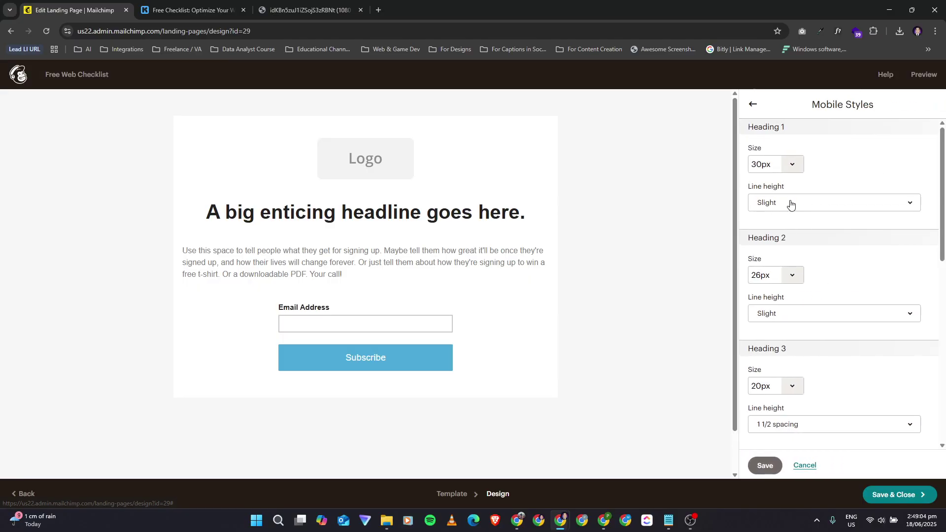
pyautogui.click(753, 106)
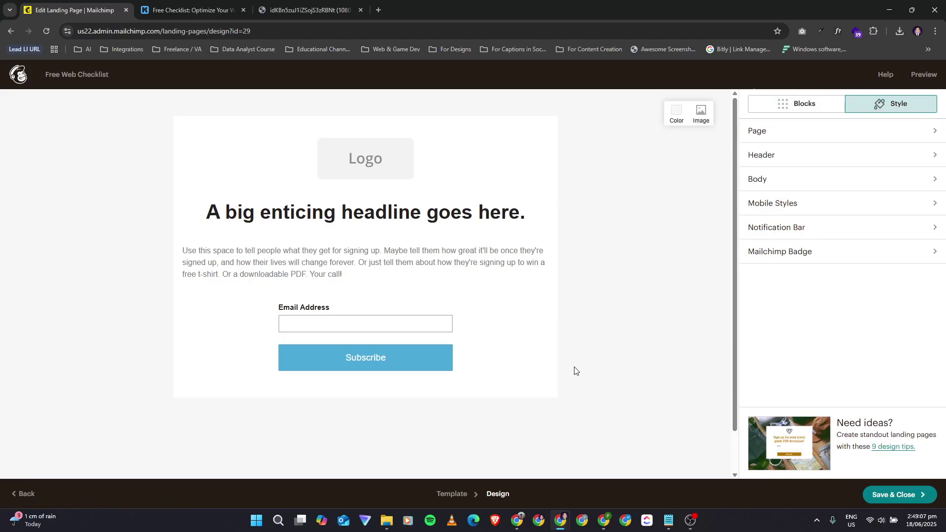
pyautogui.click(781, 230)
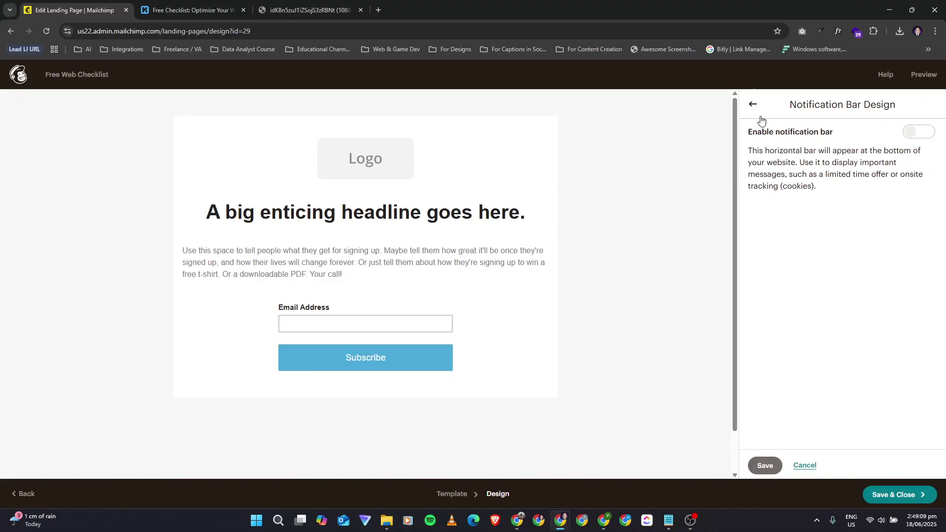
pyautogui.click(920, 132)
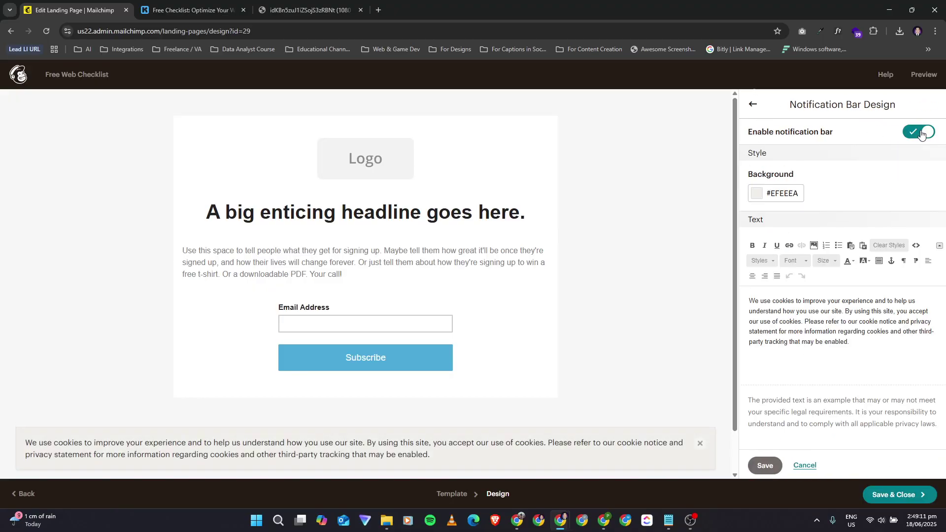
pyautogui.click(922, 133)
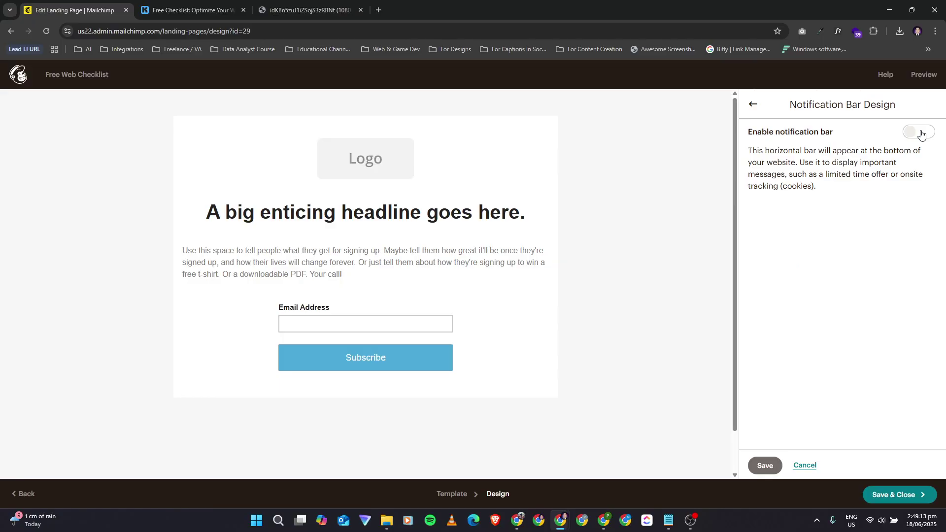
pyautogui.click(922, 134)
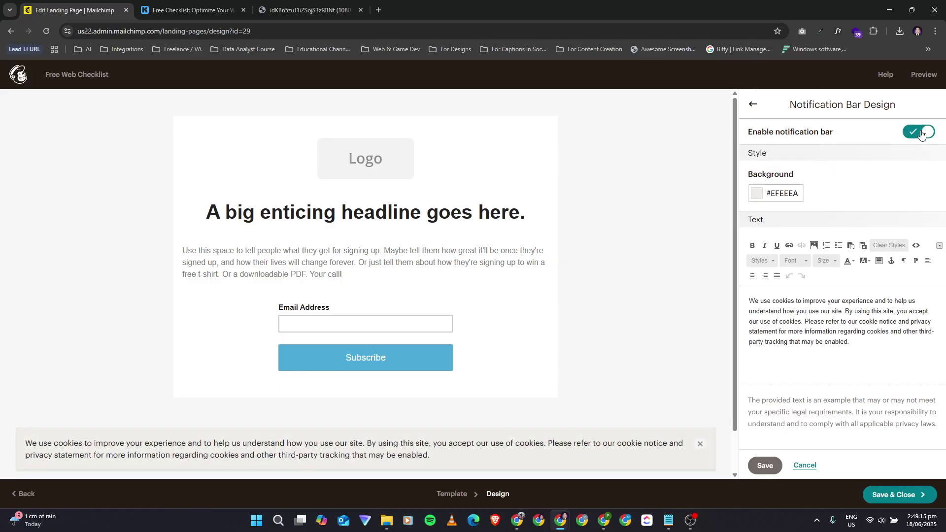
pyautogui.click(922, 134)
pyautogui.click(751, 106)
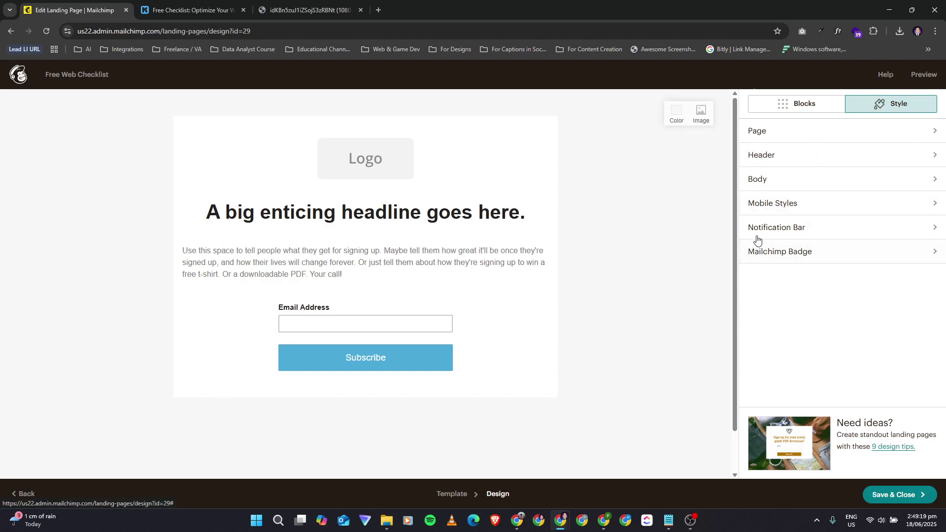
pyautogui.click(782, 257)
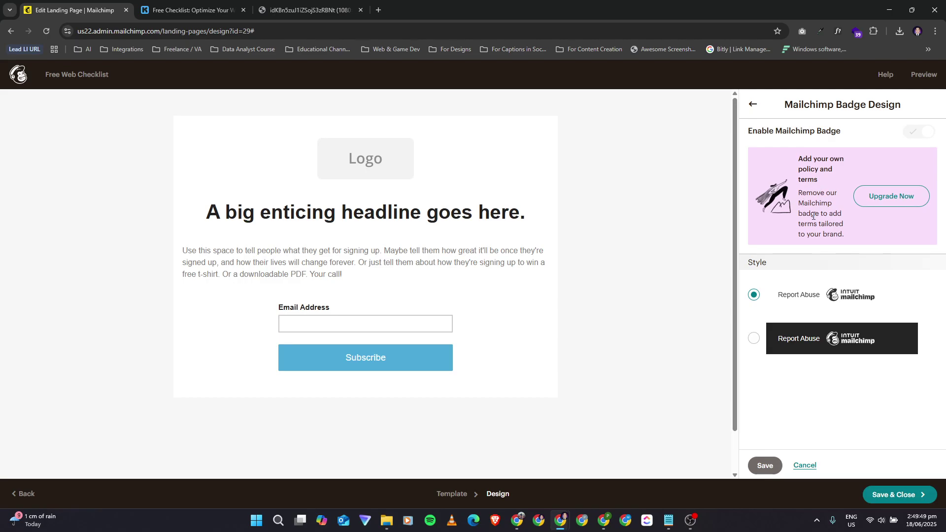
pyautogui.click(754, 107)
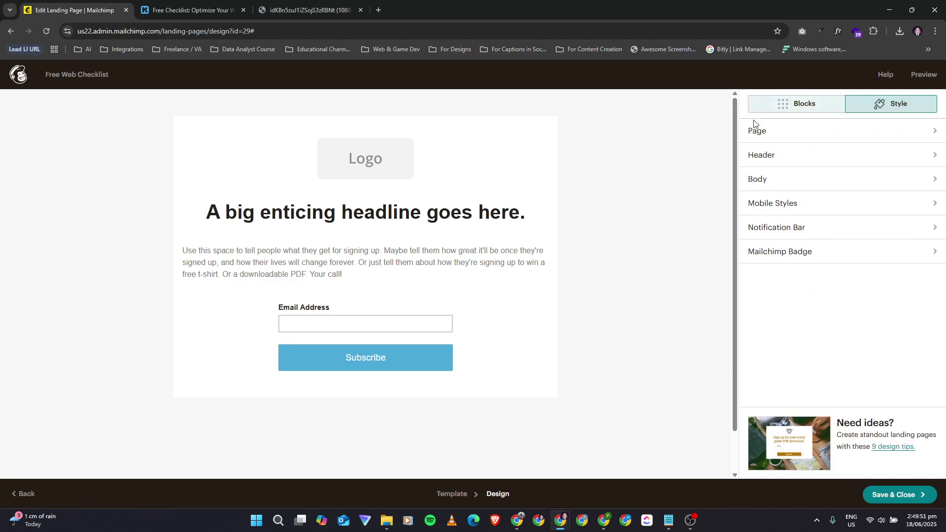
pyautogui.click(807, 104)
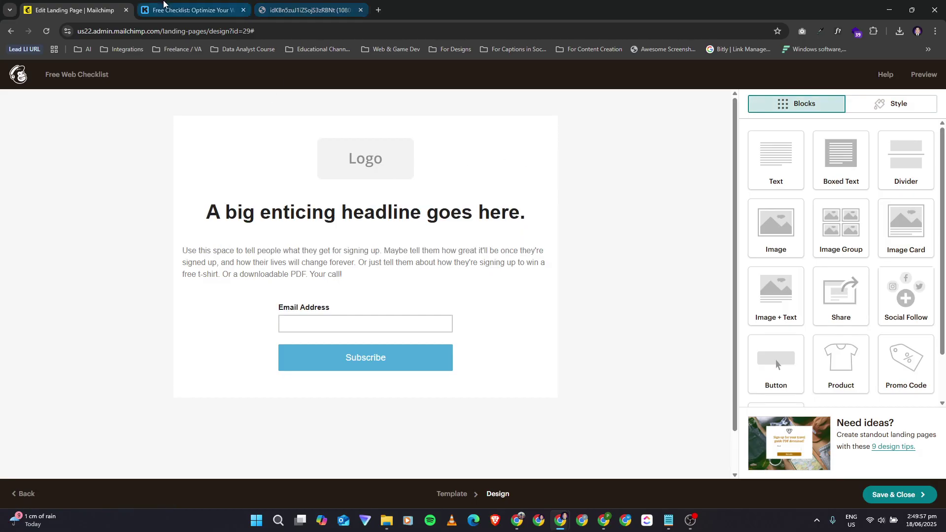
# Step: Select the logo block, open its image settings, and try different display sizes
pyautogui.click(164, 4)
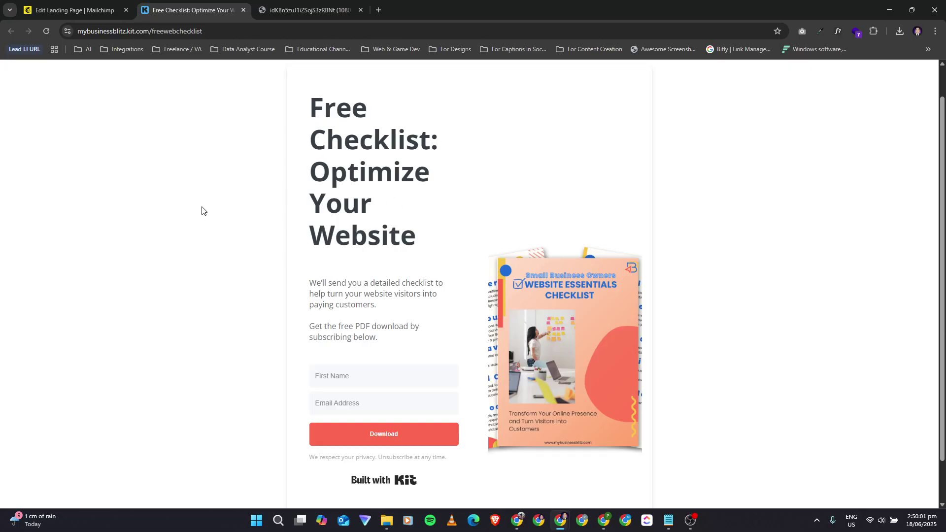
pyautogui.click(66, 4)
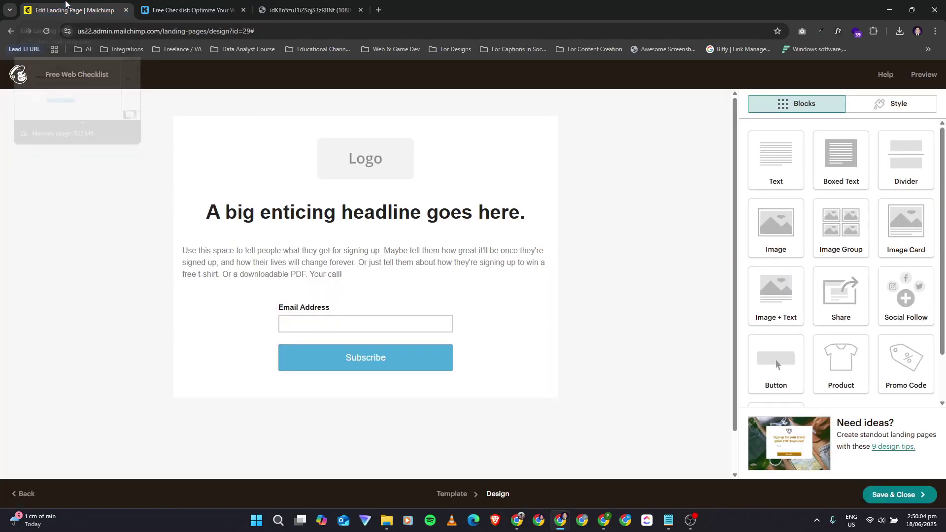
pyautogui.click(383, 157)
pyautogui.click(175, 3)
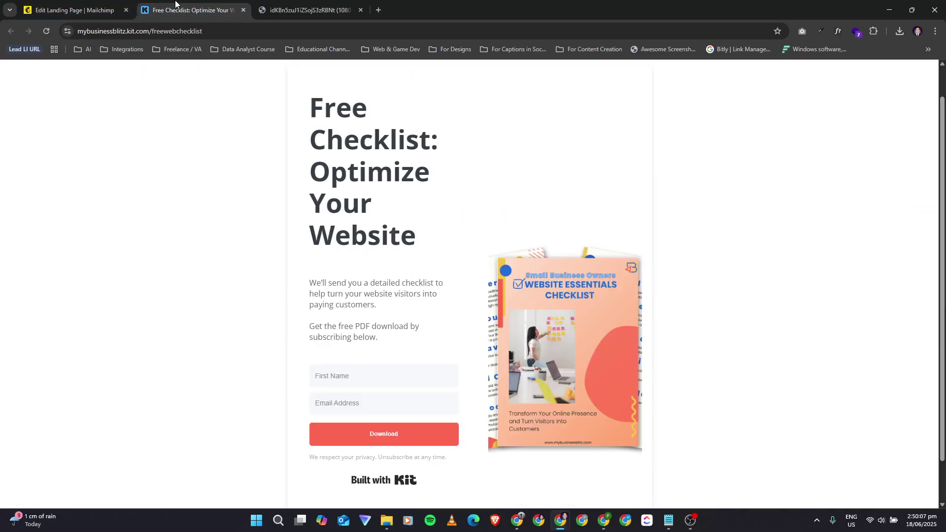
pyautogui.click(88, 6)
pyautogui.moveTo(544, 151)
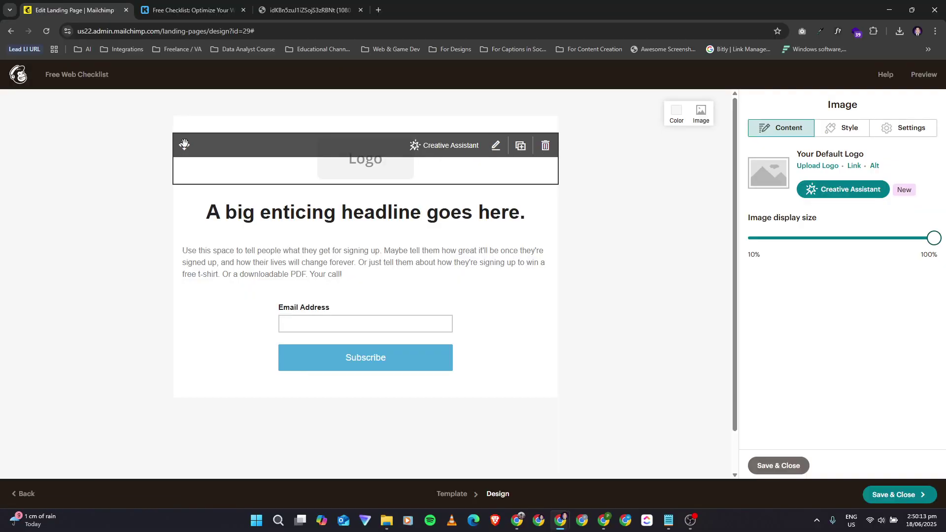
pyautogui.moveTo(185, 143)
pyautogui.mouseDown()
pyautogui.moveTo(186, 196)
pyautogui.moveTo(185, 118)
pyautogui.moveTo(200, 148)
pyautogui.moveTo(211, 138)
pyautogui.moveTo(196, 247)
pyautogui.moveTo(202, 148)
pyautogui.mouseUp()
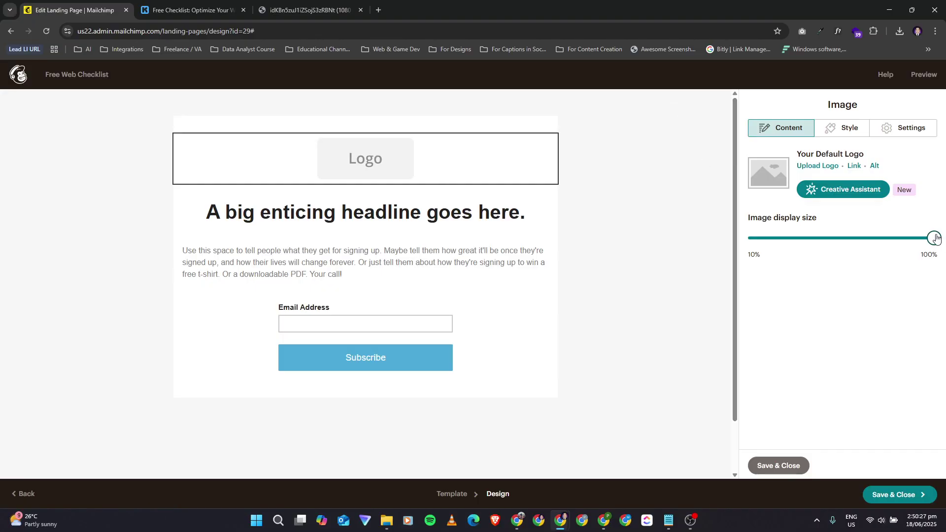
pyautogui.moveTo(932, 240)
pyautogui.mouseDown()
pyautogui.moveTo(794, 238)
pyautogui.moveTo(936, 236)
pyautogui.mouseUp()
# Step: Try a solid border on the logo, then set the border back to none
pyautogui.click(839, 128)
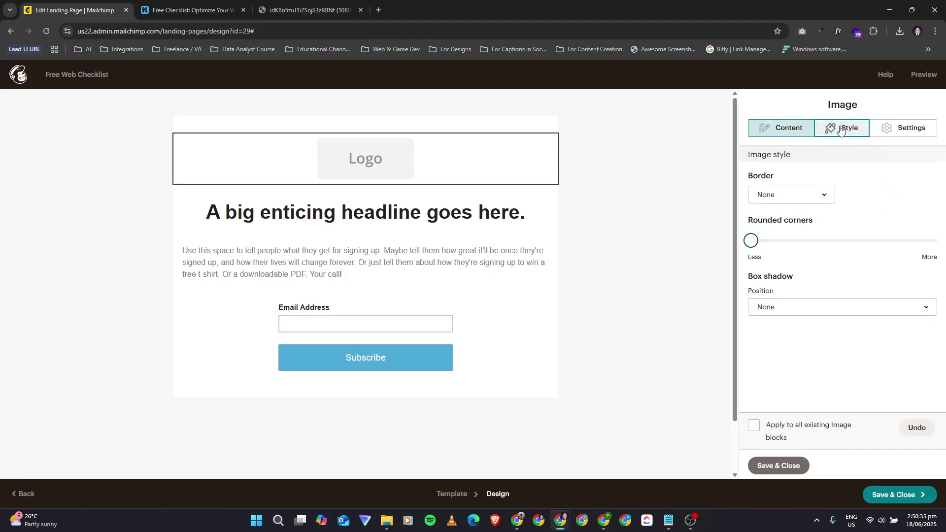
pyautogui.click(802, 201)
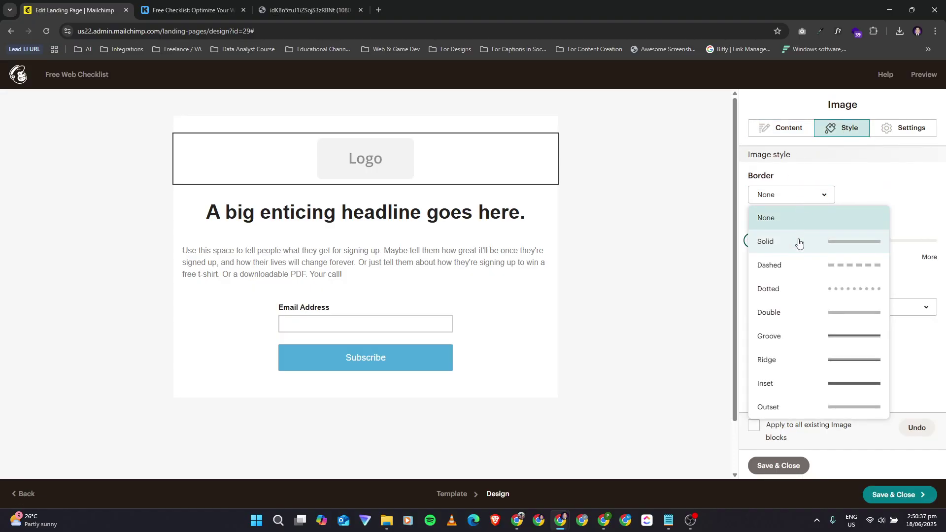
pyautogui.click(799, 242)
pyautogui.click(793, 199)
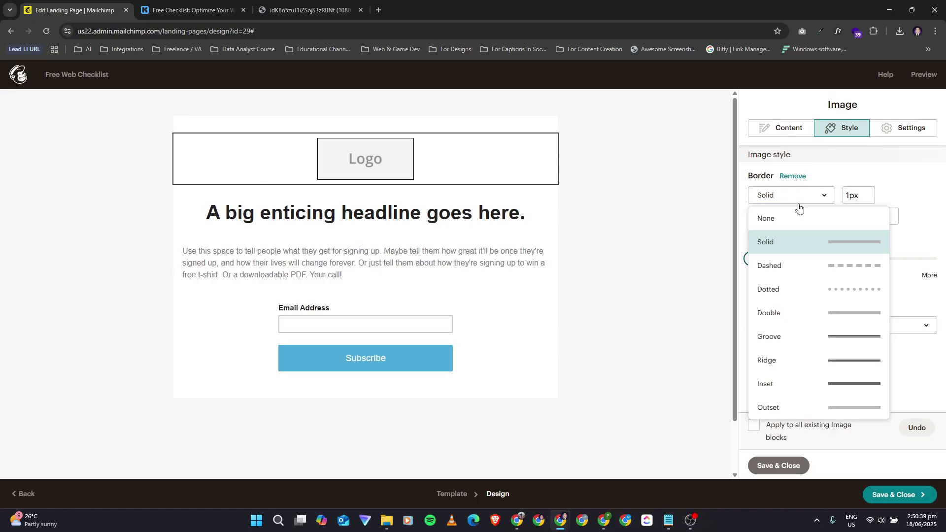
pyautogui.click(764, 219)
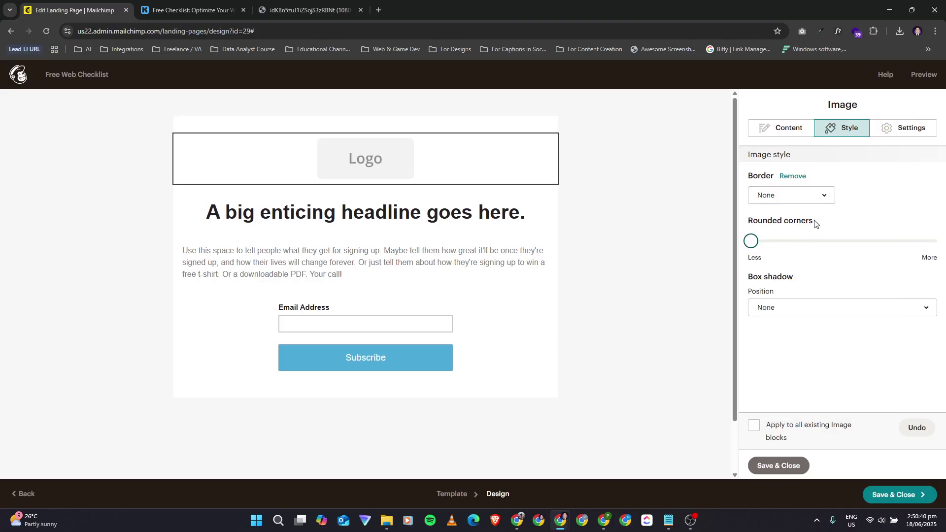
# Step: Keep the logo centred, toggle Edge to edge and Retina off again, and return to Content
pyautogui.click(895, 136)
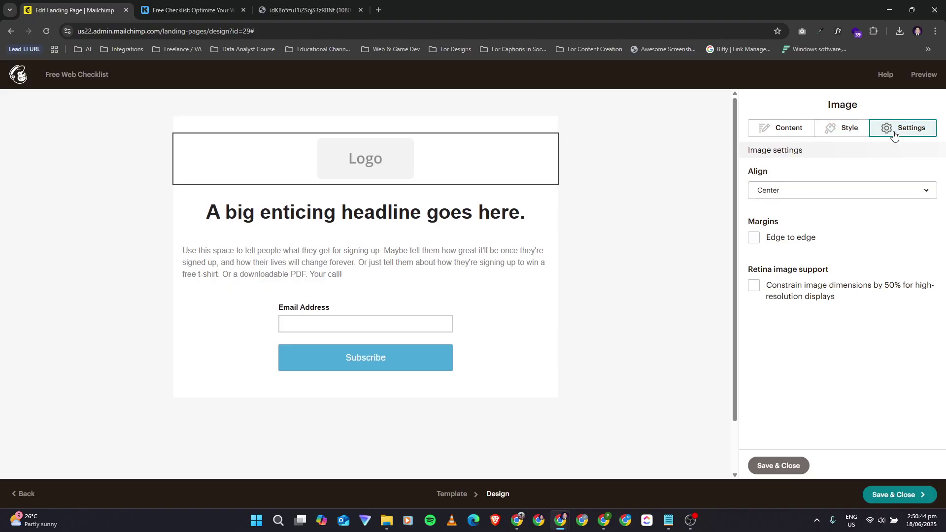
pyautogui.click(784, 199)
pyautogui.click(787, 197)
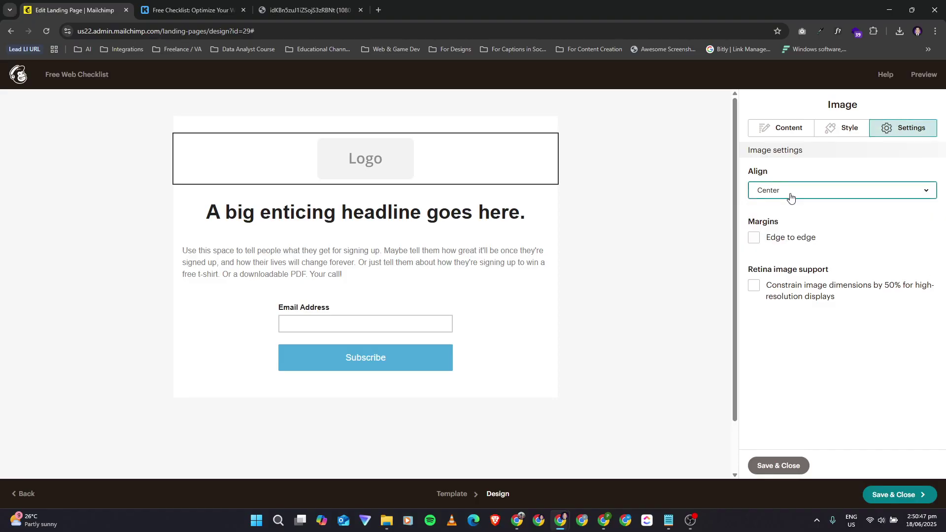
pyautogui.click(756, 240)
pyautogui.click(755, 240)
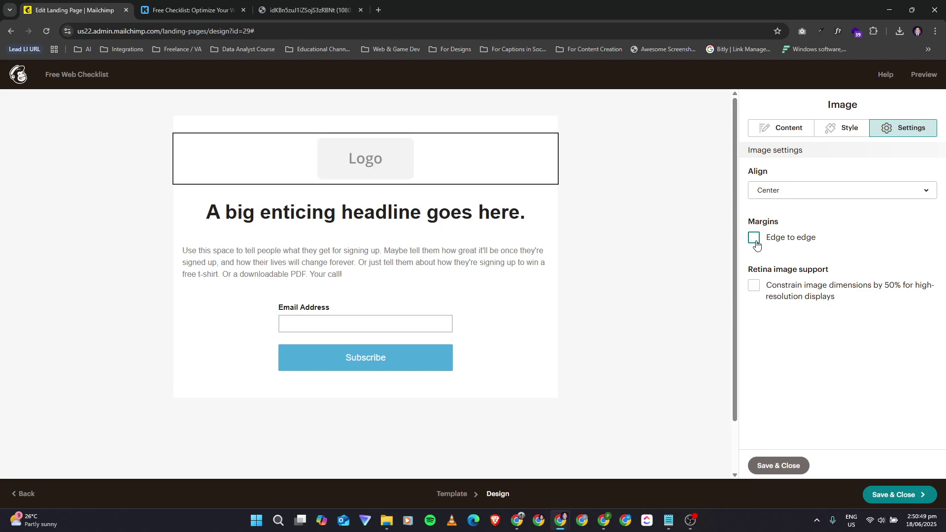
pyautogui.click(756, 287)
pyautogui.click(755, 287)
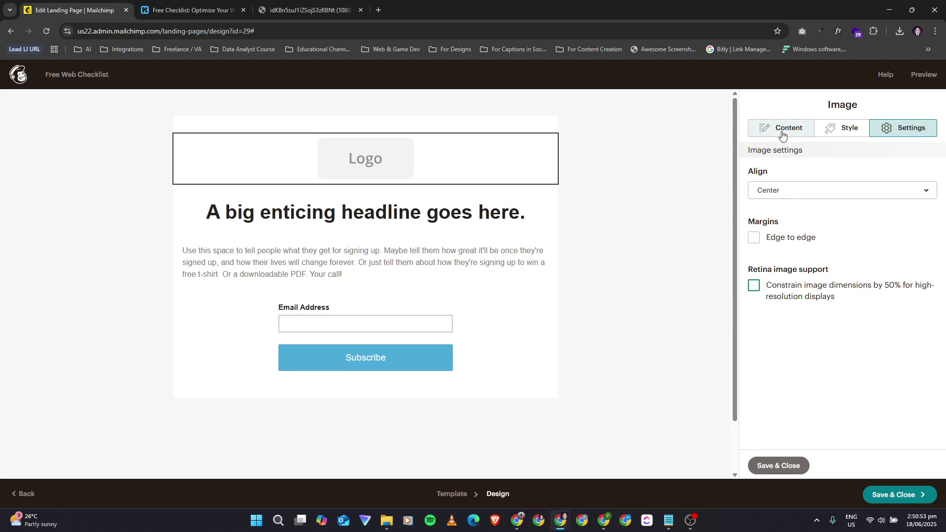
pyautogui.click(835, 127)
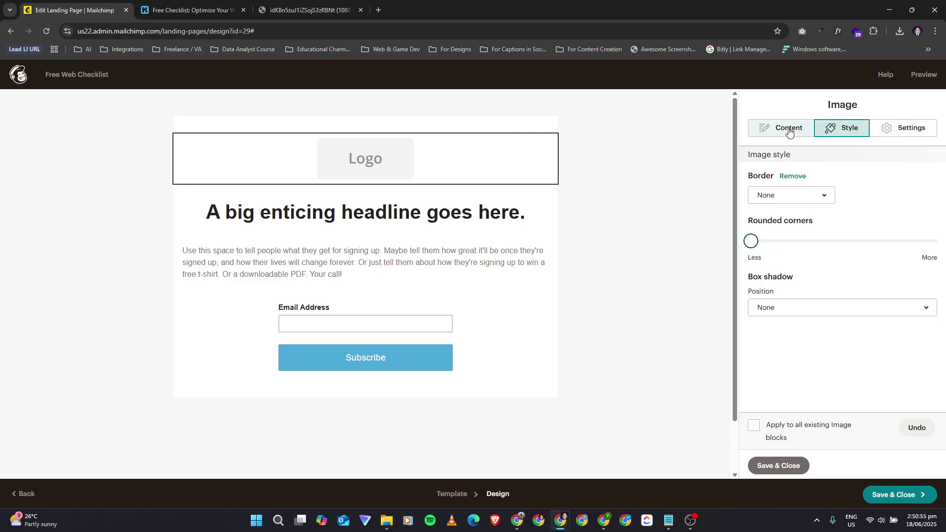
pyautogui.click(789, 130)
pyautogui.moveTo(428, 152)
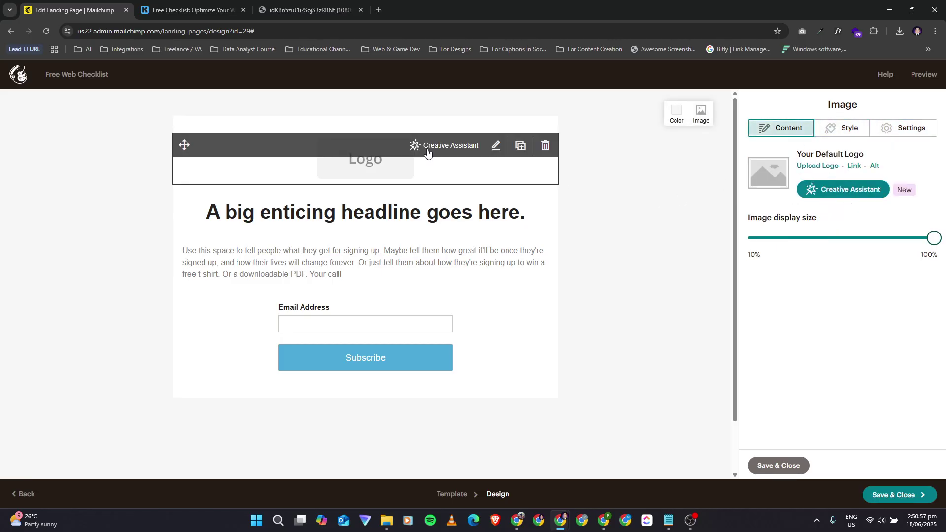
# Step: Duplicate the Logo block, then delete the duplicate
pyautogui.click(521, 146)
pyautogui.scroll(2, 437, 222)
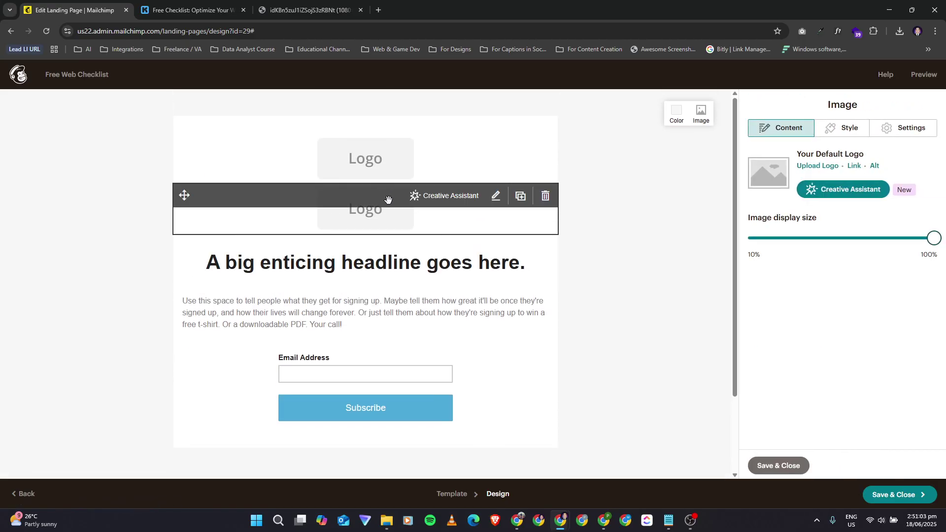
pyautogui.click(546, 197)
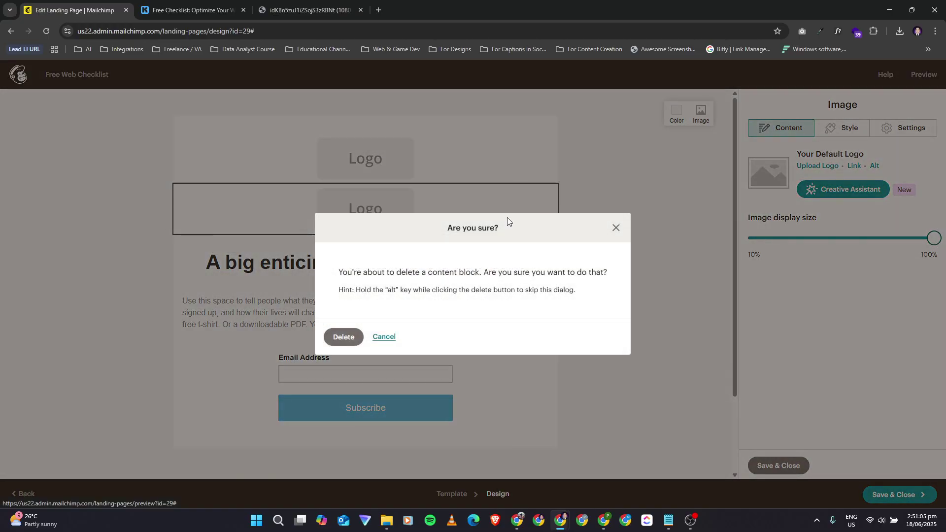
pyautogui.press('Return')
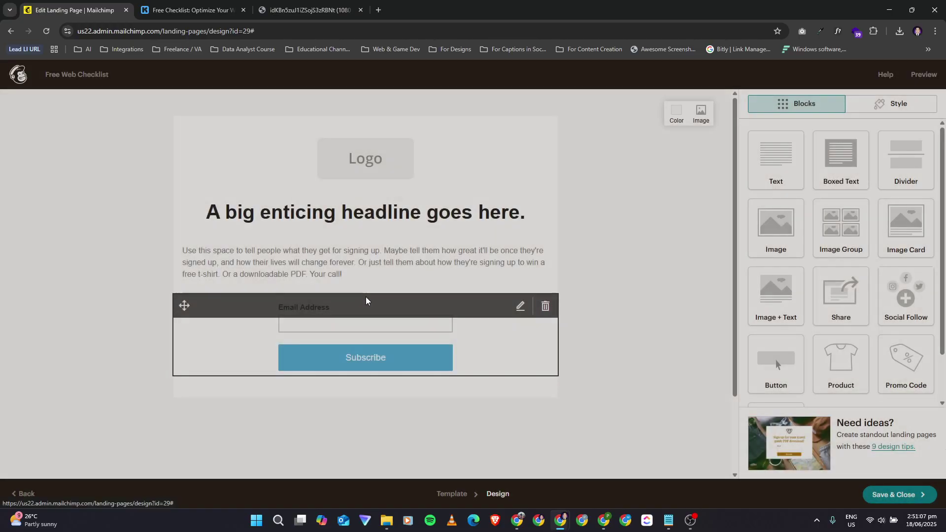
# Step: Delete the original Logo block and confirm the removal
pyautogui.click(400, 161)
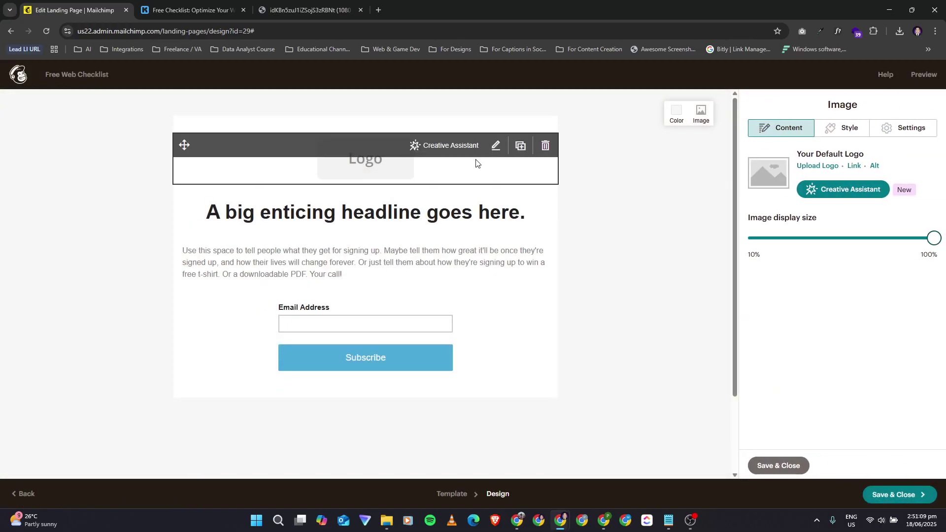
pyautogui.click(545, 145)
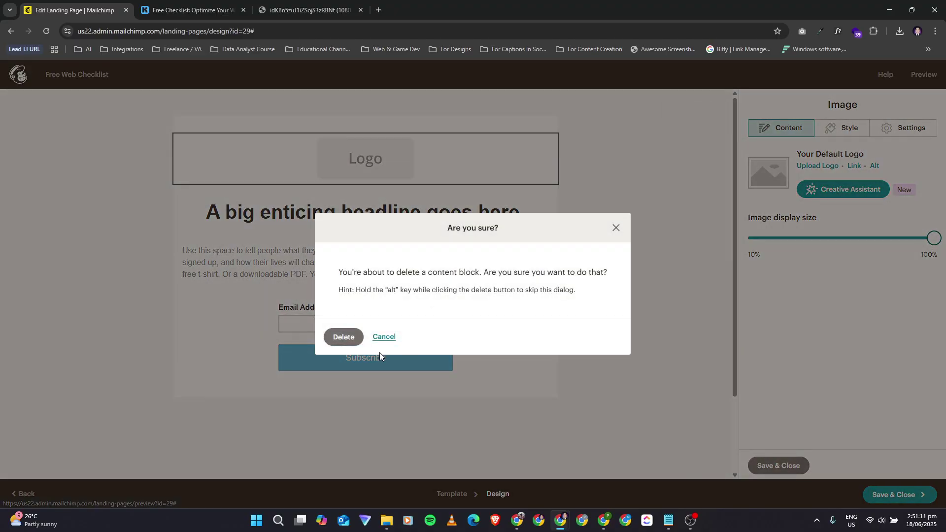
pyautogui.click(345, 338)
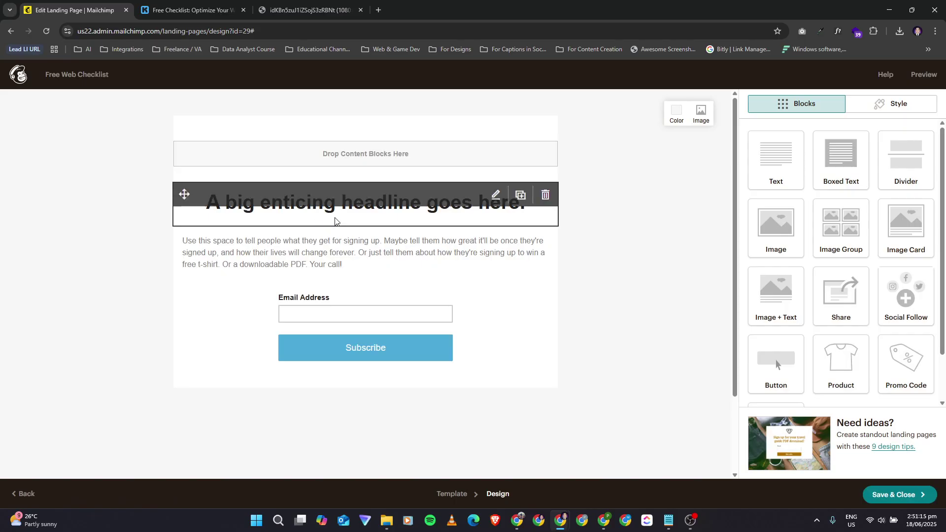
pyautogui.click(178, 10)
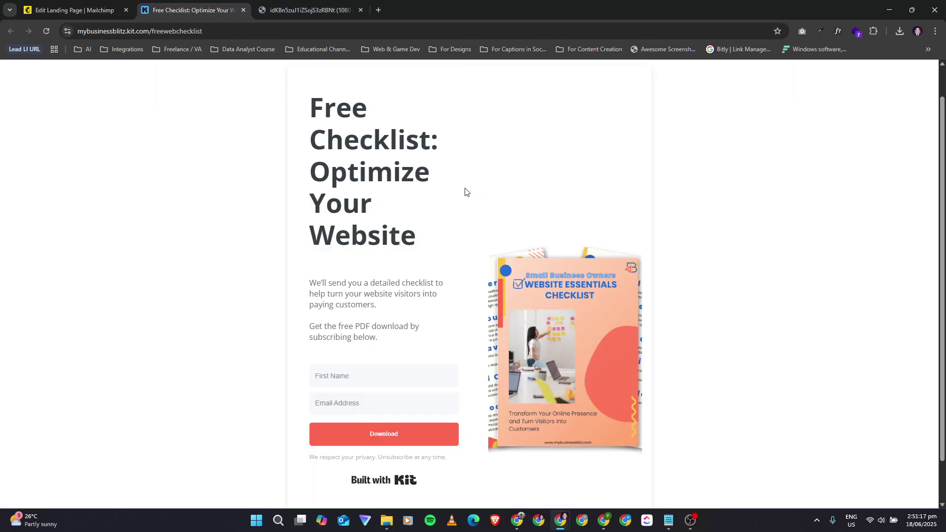
pyautogui.click(74, 10)
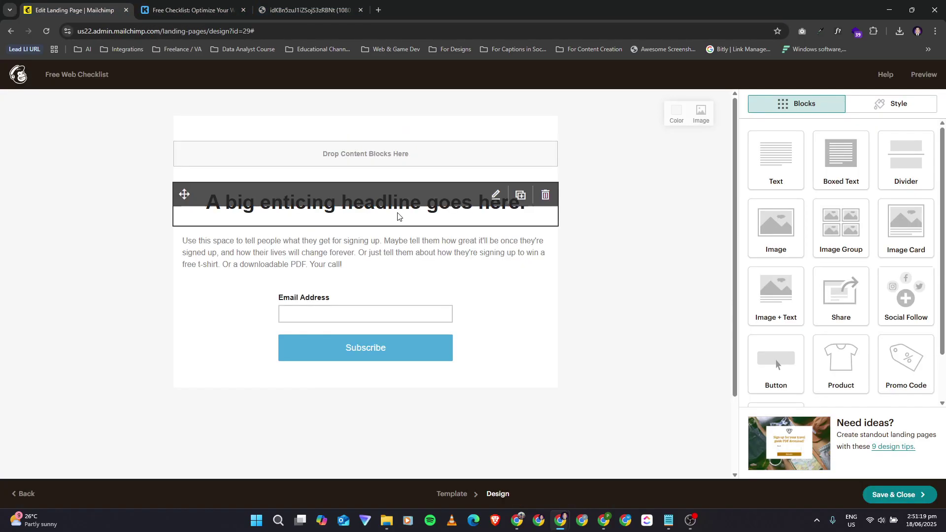
pyautogui.scroll(-1, 885, 310)
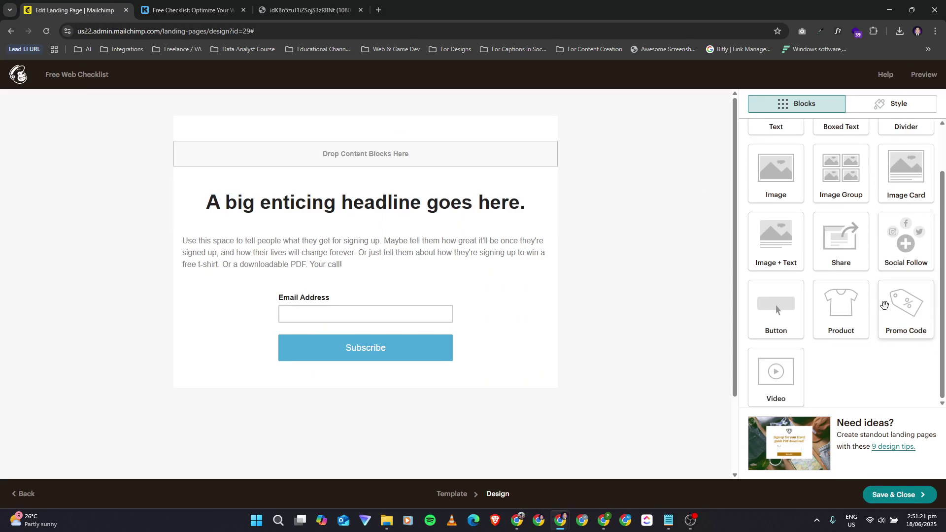
pyautogui.scroll(1, 885, 309)
pyautogui.scroll(1, 886, 310)
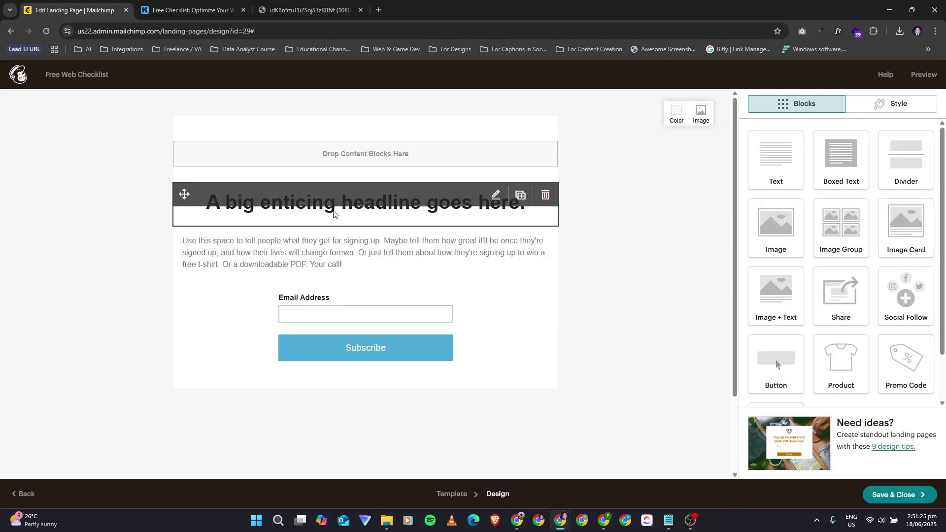
pyautogui.click(308, 206)
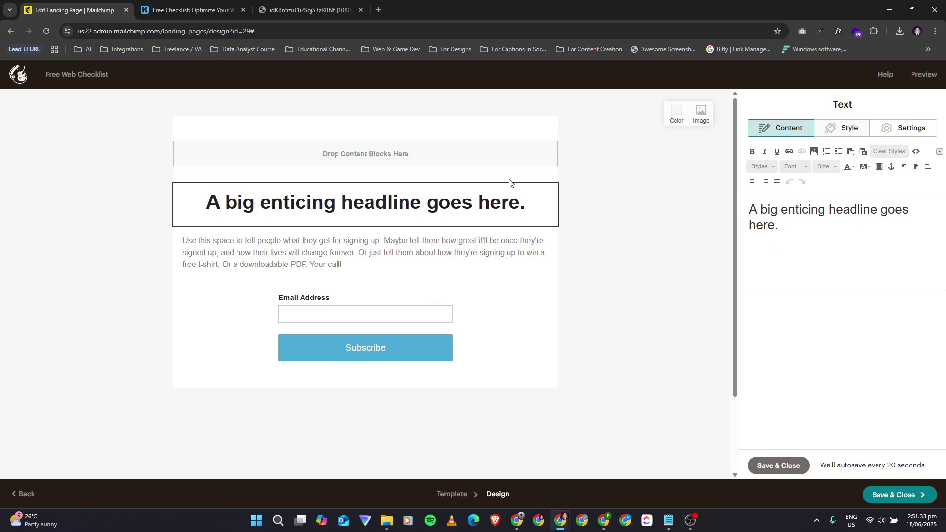
pyautogui.click(528, 317)
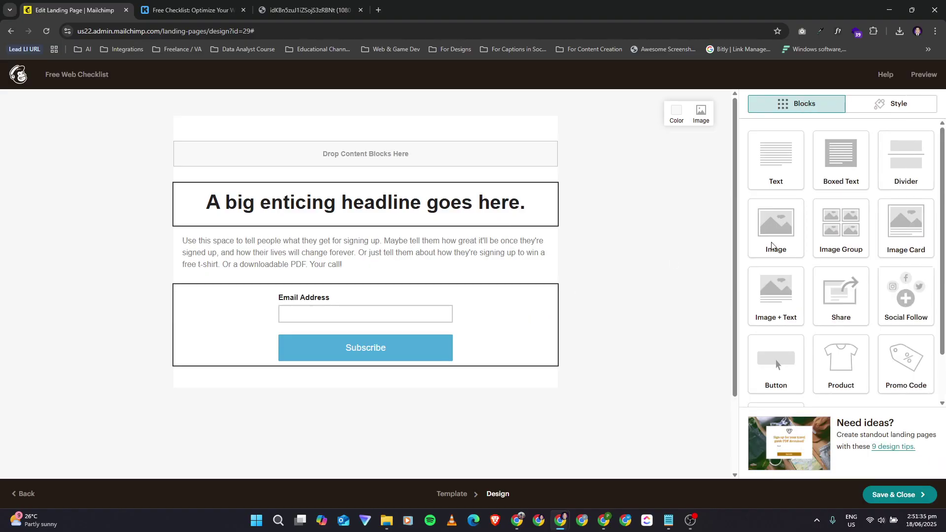
pyautogui.scroll(-5, 898, 276)
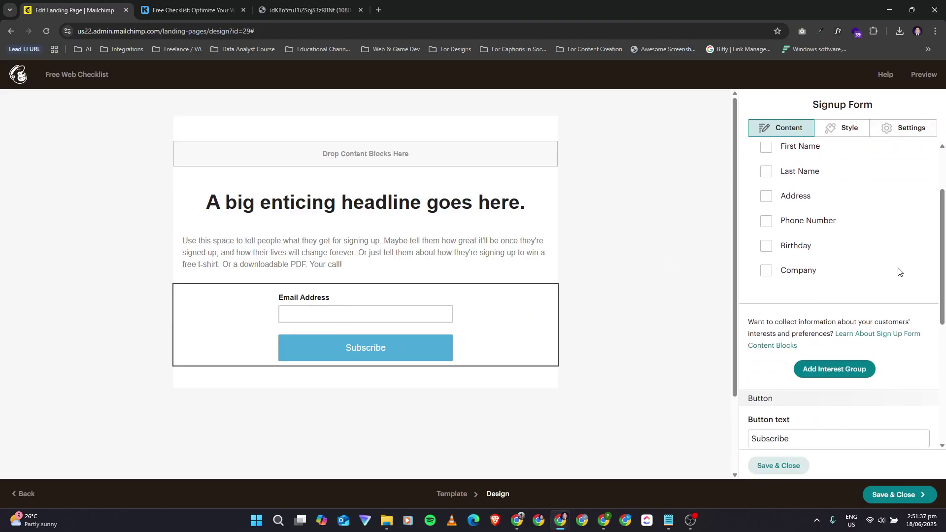
pyautogui.click(782, 465)
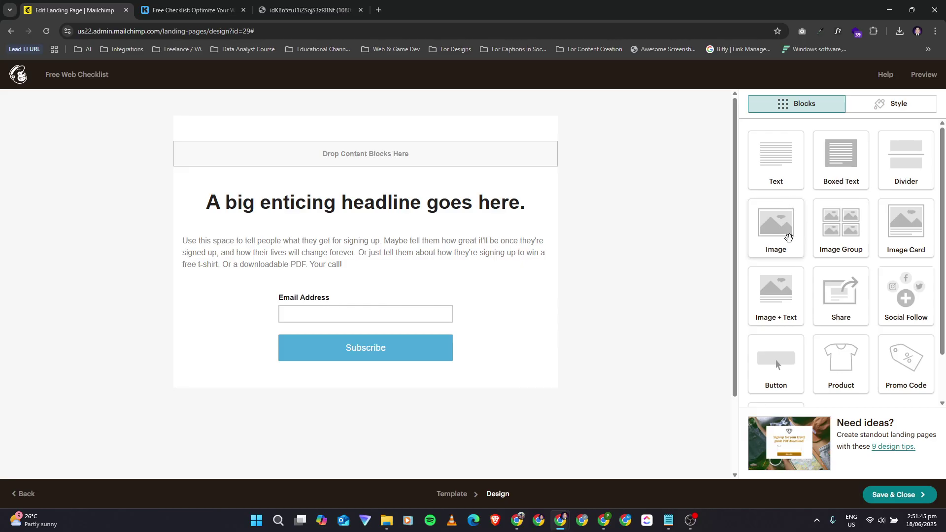
# Step: Drag the Image + Text tile from the Blocks palette onto the page above the headline
pyautogui.moveTo(777, 295); pyautogui.dragTo(498, 203)
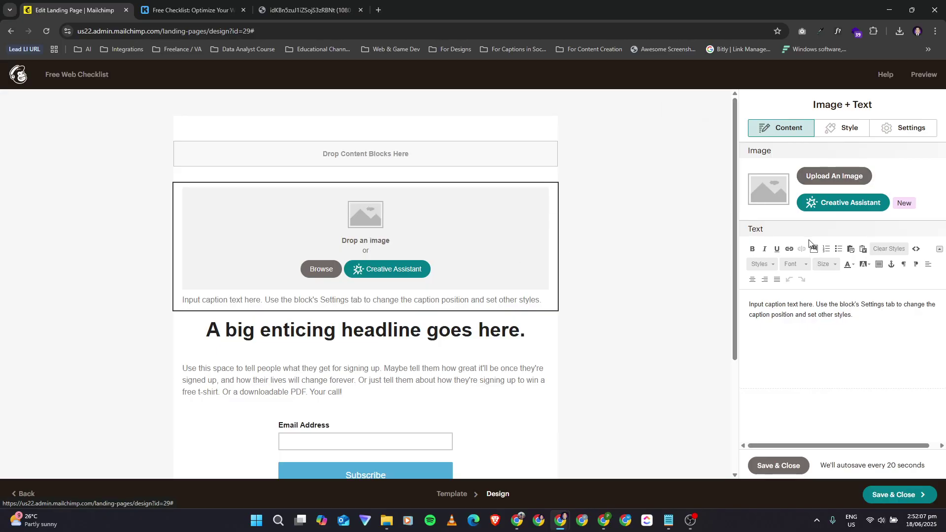
# Step: Open the Creative Assistant and start setting up a custom brand at the logo upload step
pyautogui.click(873, 209)
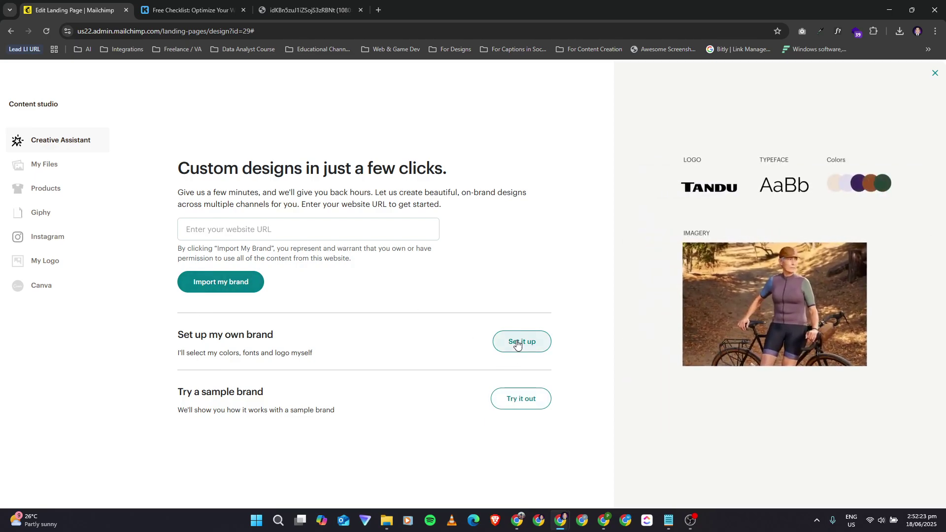
pyautogui.click(517, 344)
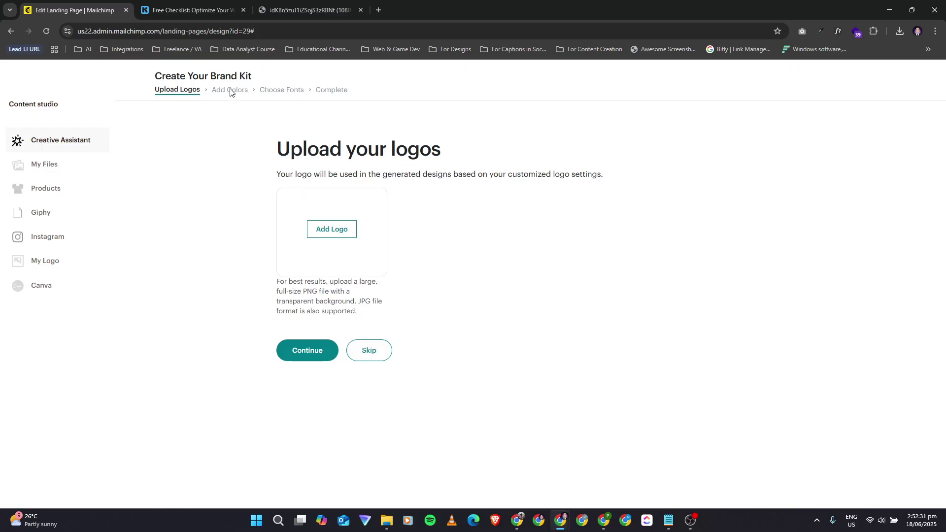
pyautogui.click(370, 351)
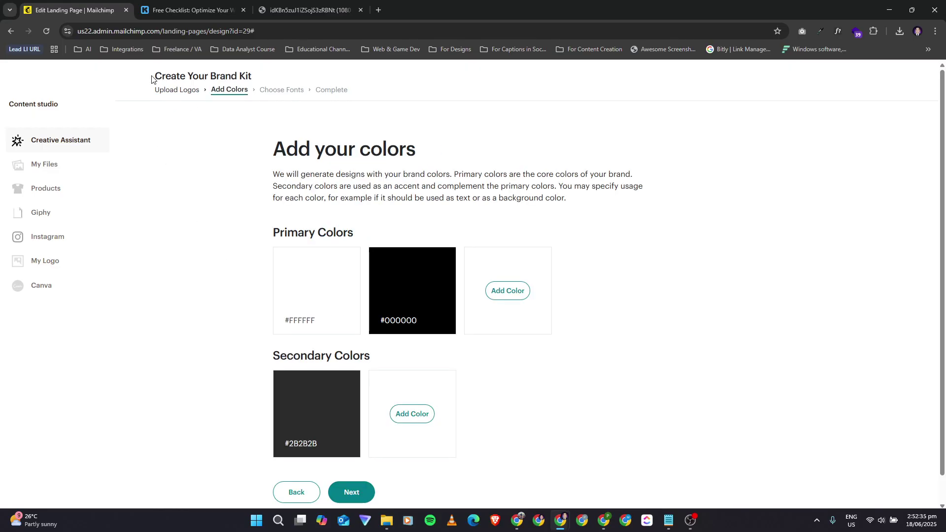
pyautogui.click(176, 93)
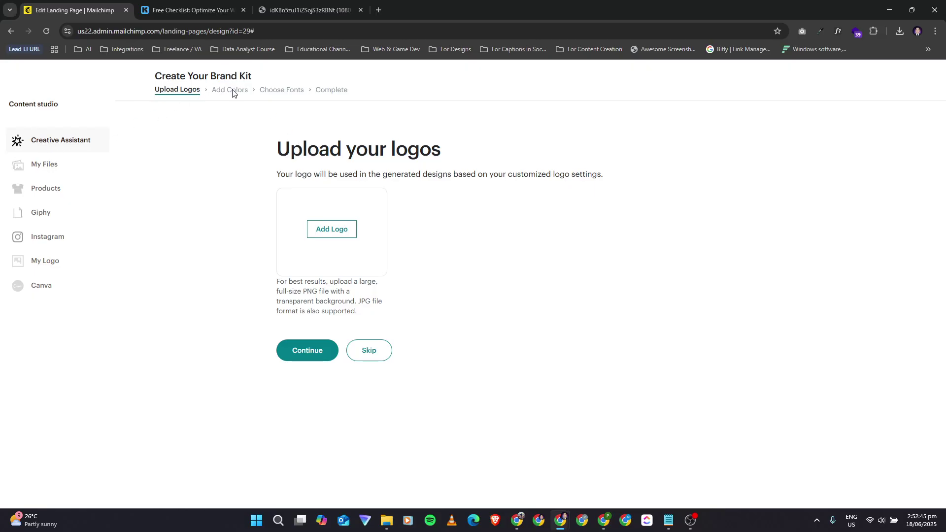
# Step: Compare with the Kit page, browse uploaded files in the content studio, then navigate back
pyautogui.click(192, 5)
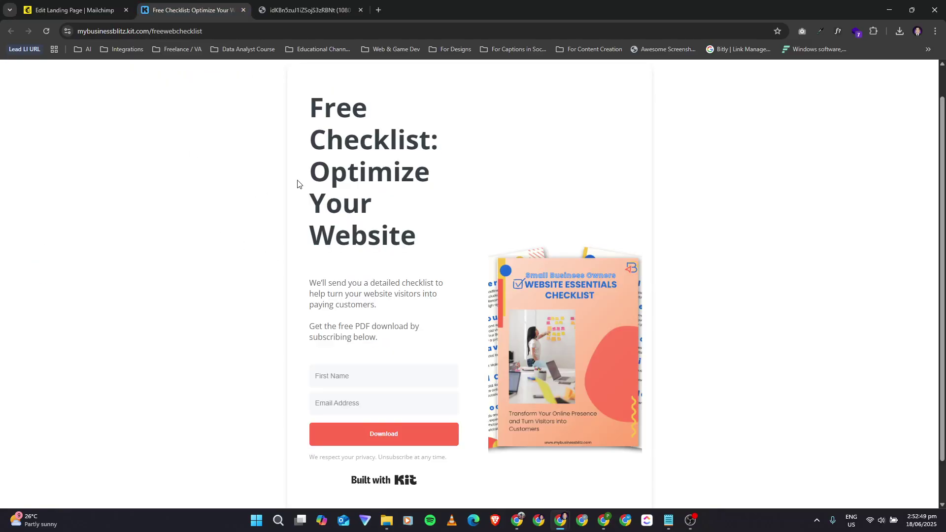
pyautogui.click(47, 15)
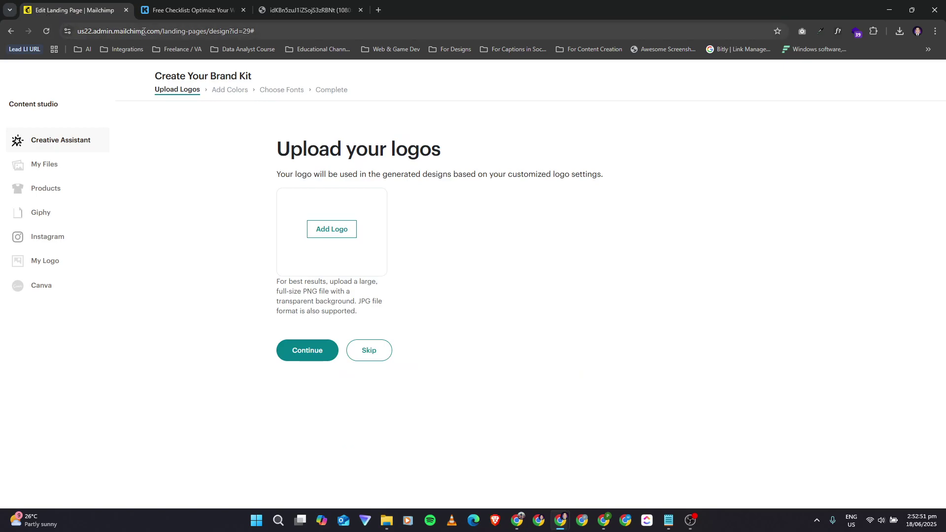
pyautogui.click(192, 10)
pyautogui.click(79, 13)
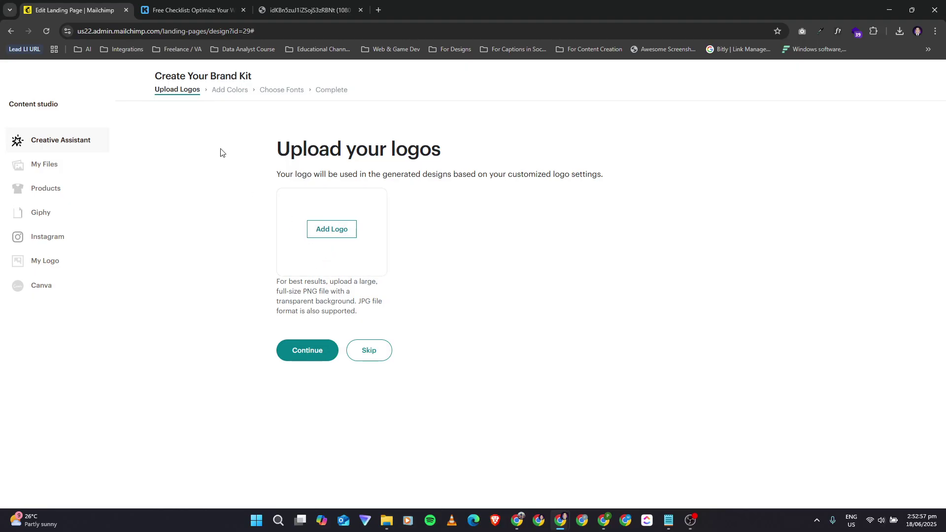
pyautogui.click(45, 174)
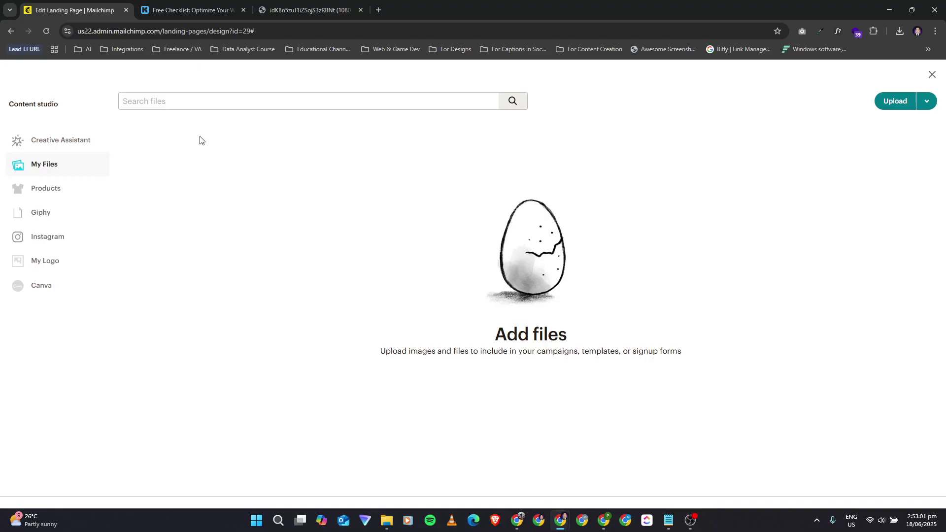
pyautogui.click(37, 142)
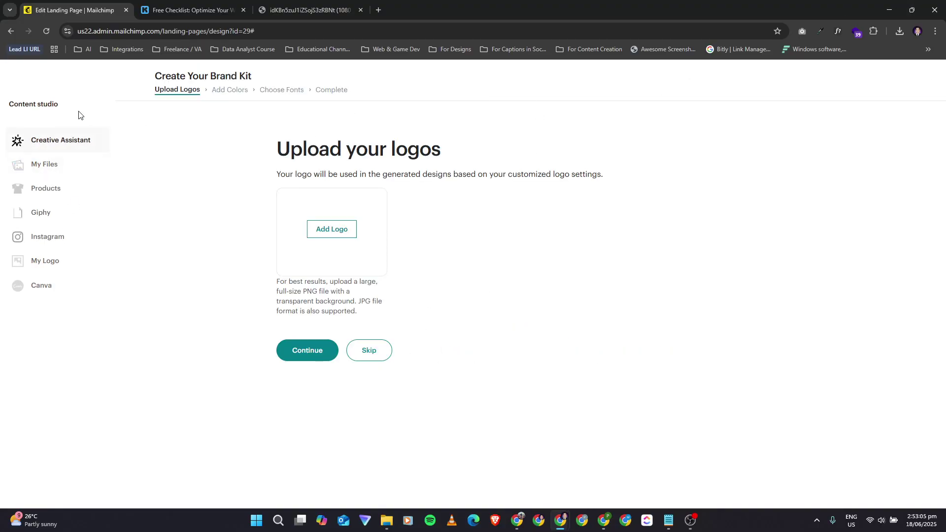
pyautogui.rightClick(13, 30)
# Step: Return to and reload the campaign page, then scroll to the Grow Your List template
pyautogui.click(32, 66)
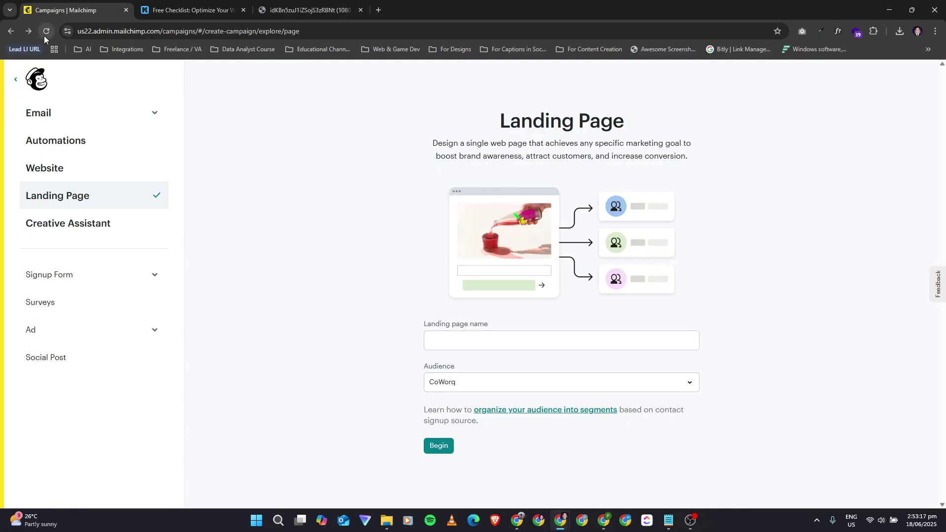
pyautogui.click(28, 31)
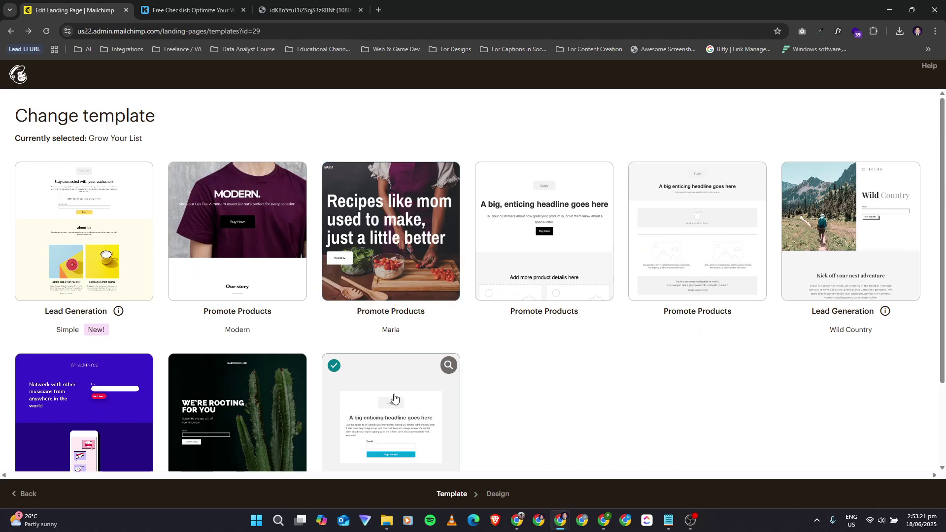
pyautogui.scroll(-2, 396, 401)
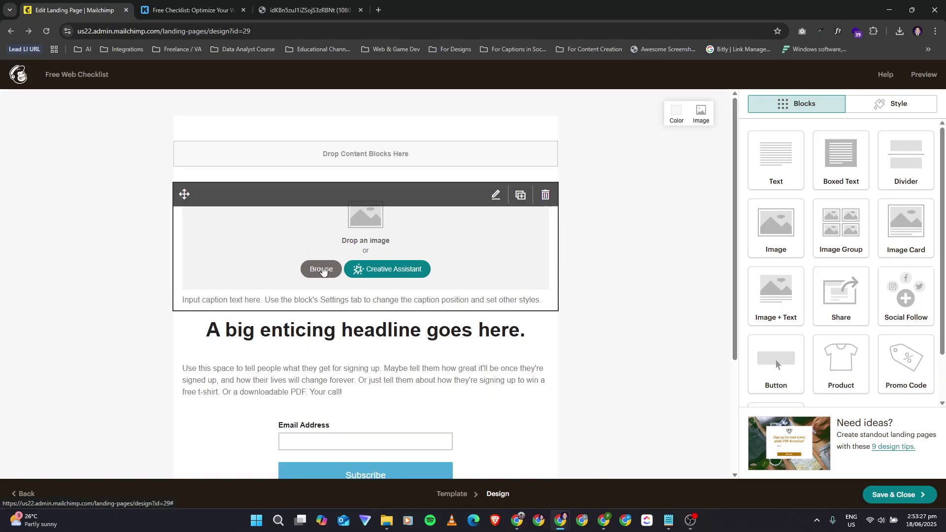
# Step: Browse for the Website Essentials Checklist mockup image for the empty image block and review the page
pyautogui.click(426, 228)
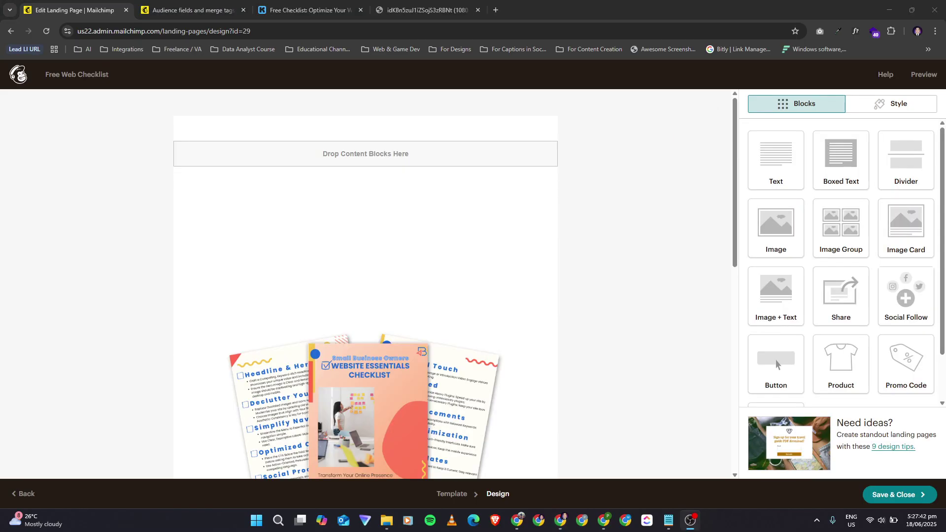
pyautogui.scroll(-2, 510, 306)
pyautogui.scroll(-3, 511, 306)
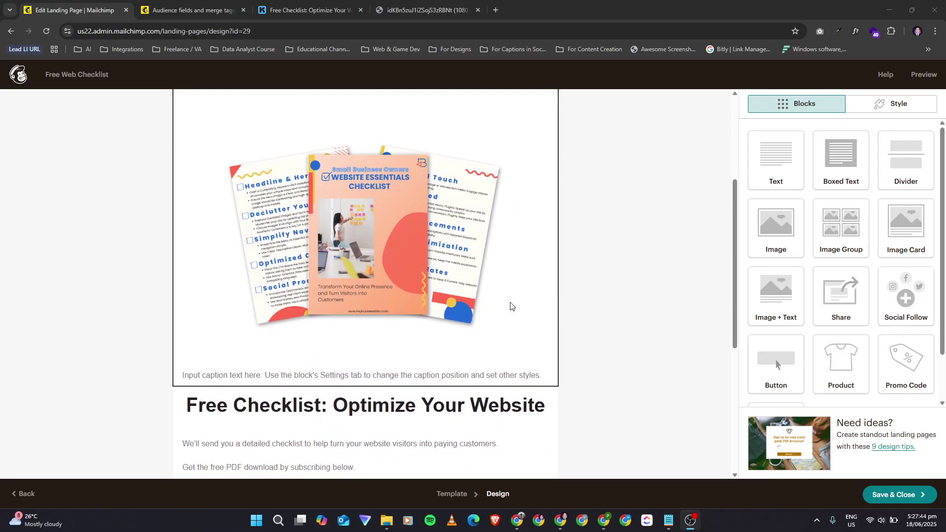
pyautogui.scroll(2, 413, 329)
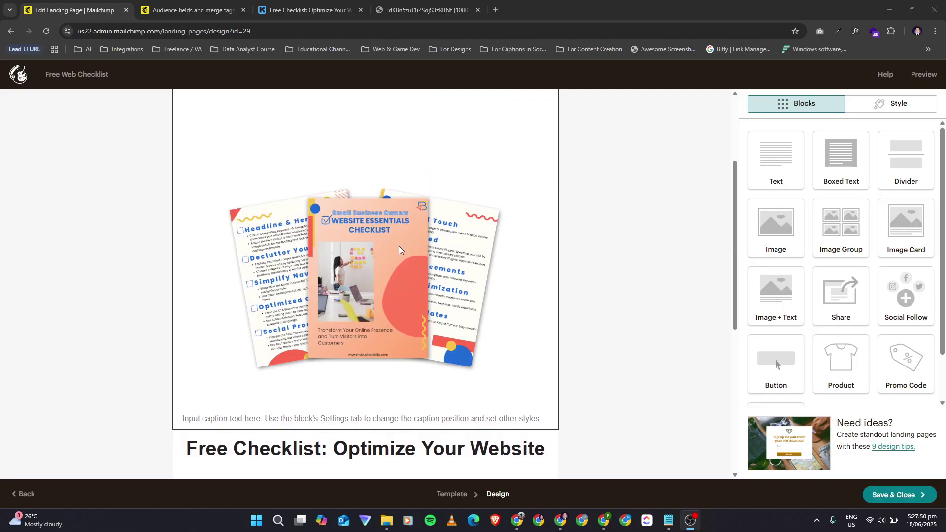
pyautogui.scroll(-1, 399, 250)
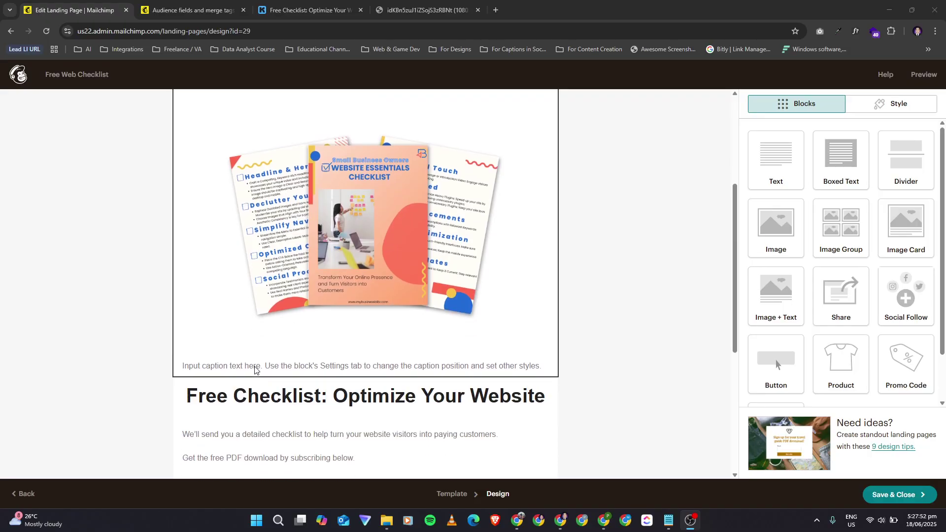
pyautogui.scroll(-1, 266, 389)
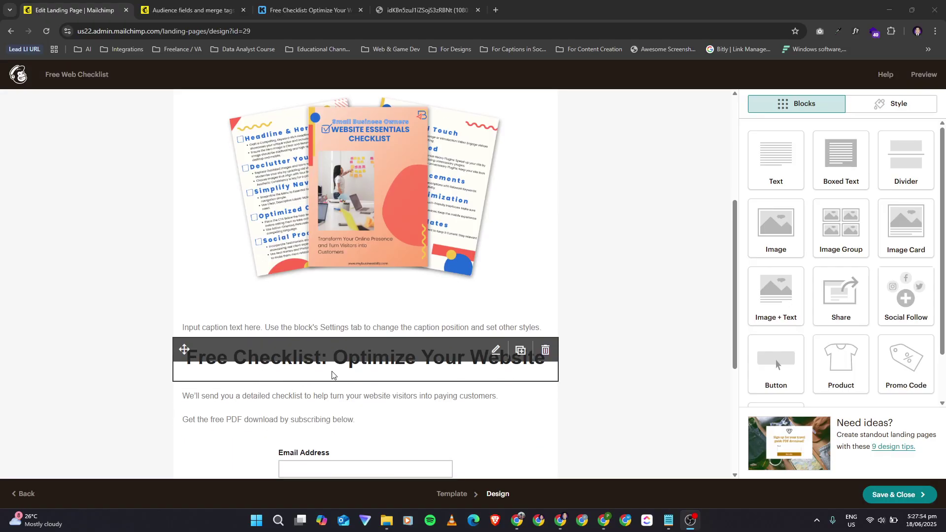
pyautogui.click(169, 4)
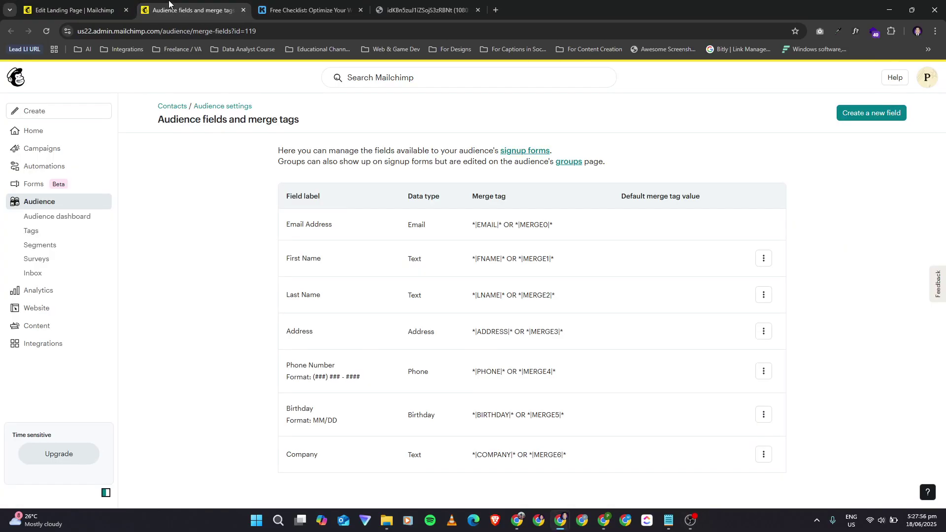
pyautogui.click(257, 3)
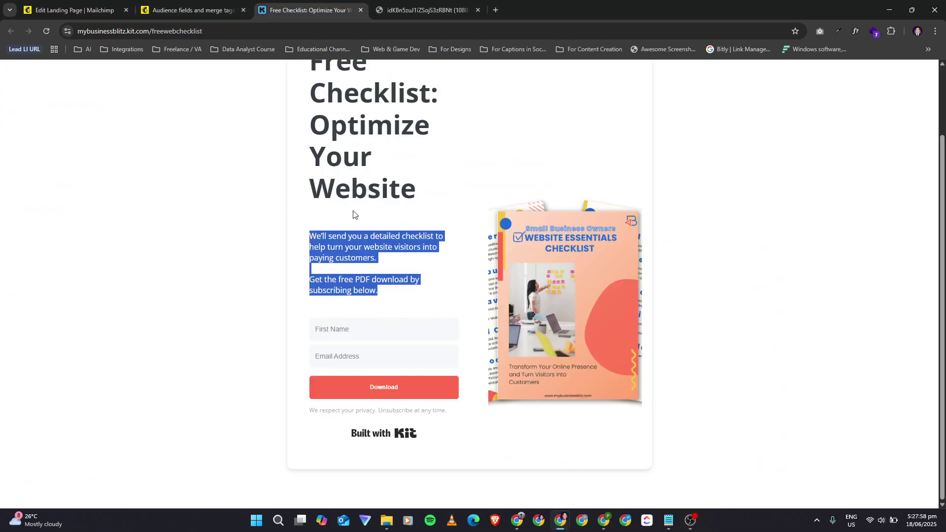
pyautogui.scroll(2, 353, 215)
pyautogui.moveTo(418, 273); pyautogui.dragTo(302, 143)
pyautogui.moveTo(307, 320); pyautogui.dragTo(421, 380)
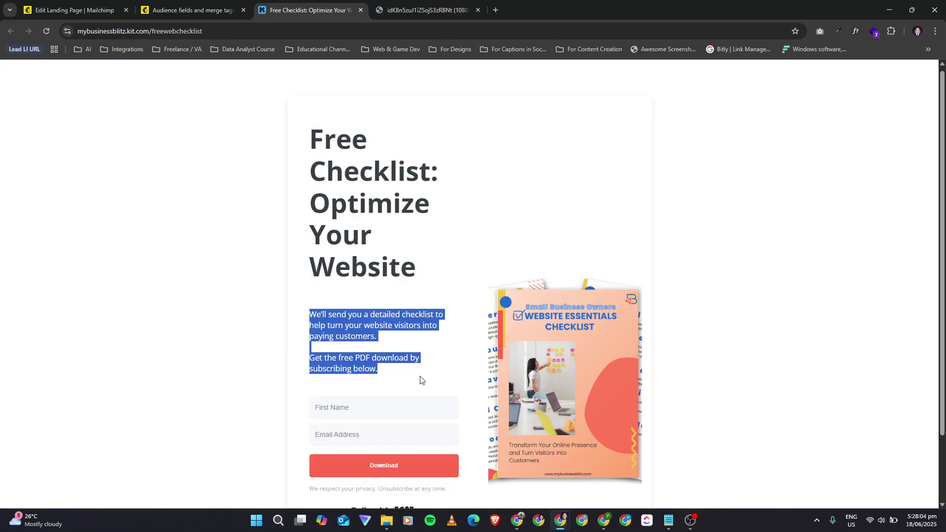
pyautogui.click(98, 6)
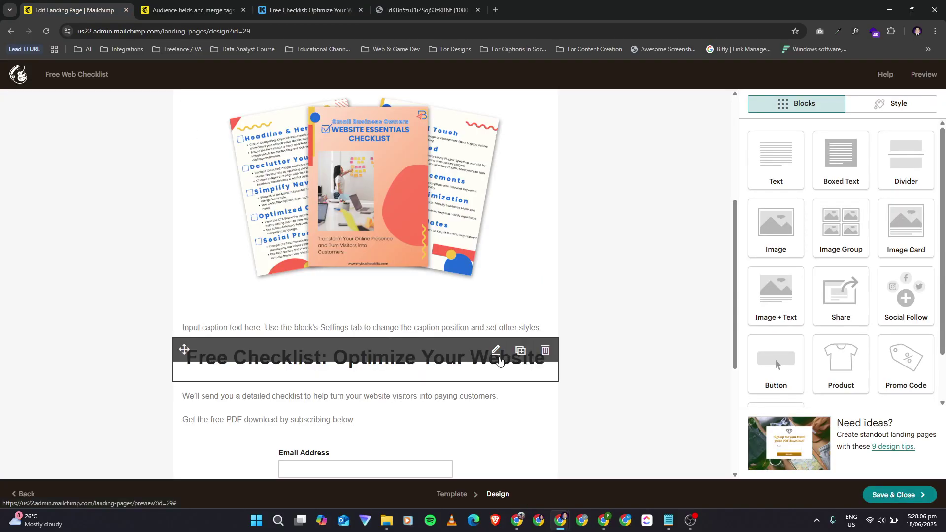
pyautogui.click(268, 331)
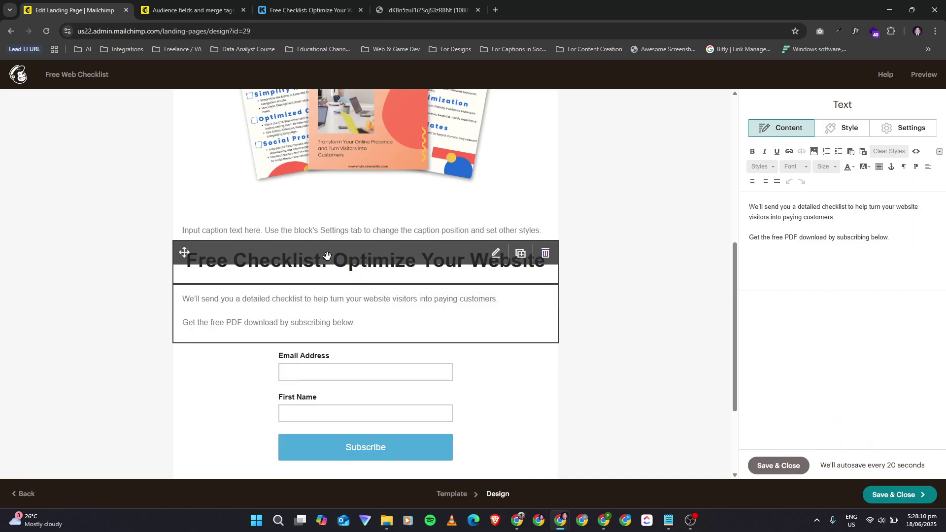
pyautogui.click(320, 275)
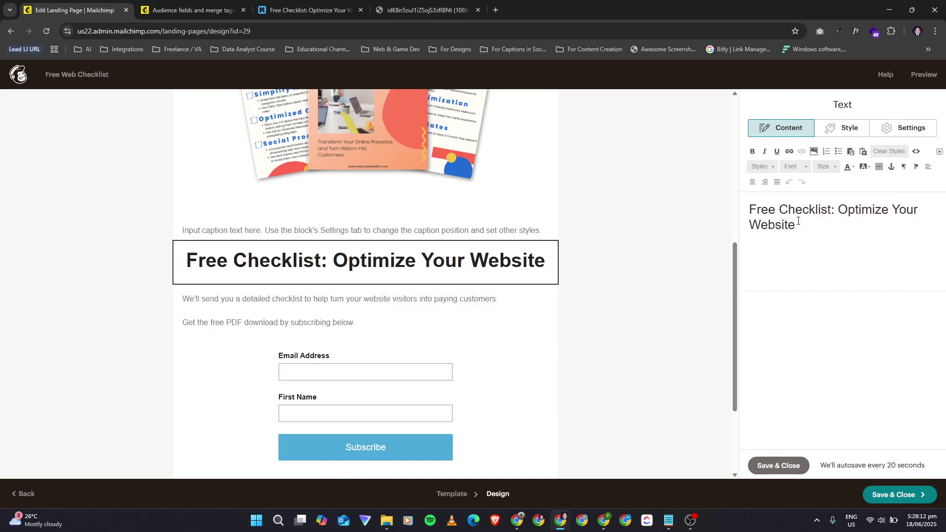
pyautogui.moveTo(826, 228); pyautogui.dragTo(731, 197)
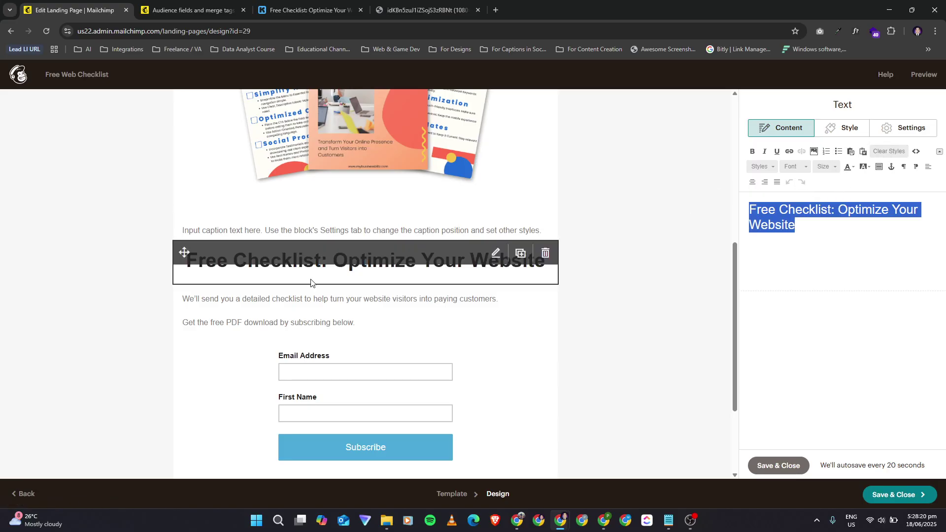
pyautogui.click(319, 326)
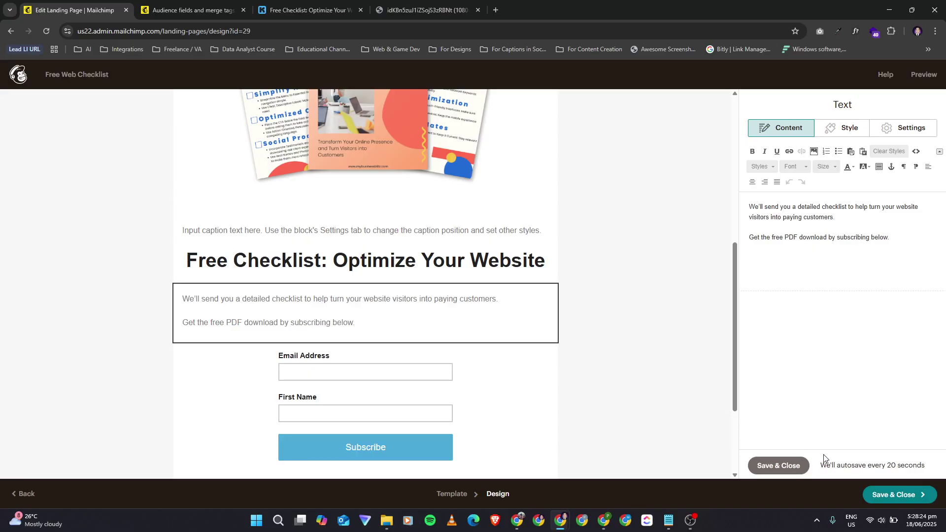
pyautogui.moveTo(819, 465); pyautogui.dragTo(927, 466)
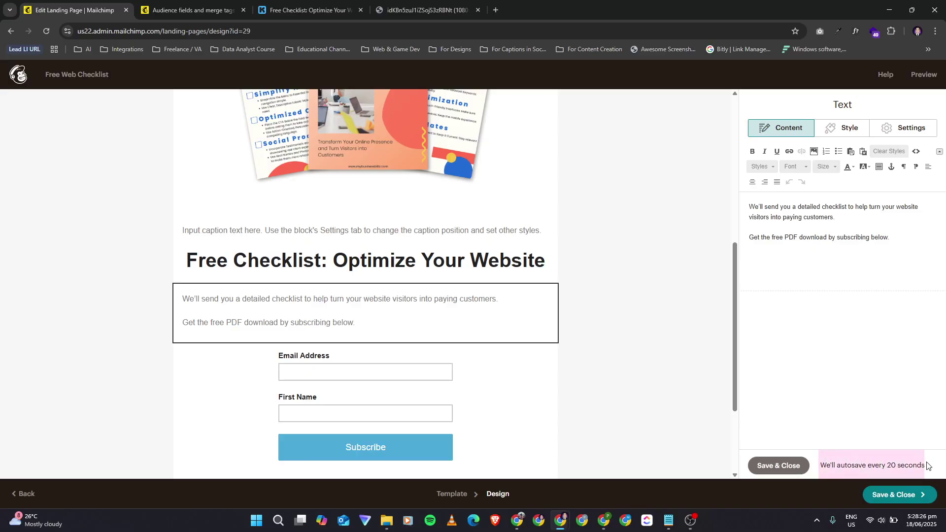
pyautogui.click(764, 465)
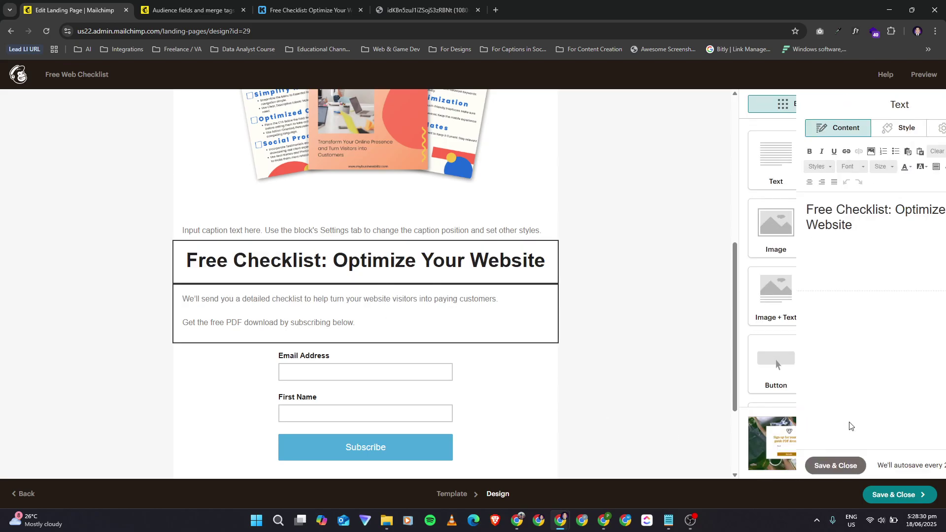
pyautogui.click(299, 329)
pyautogui.click(380, 369)
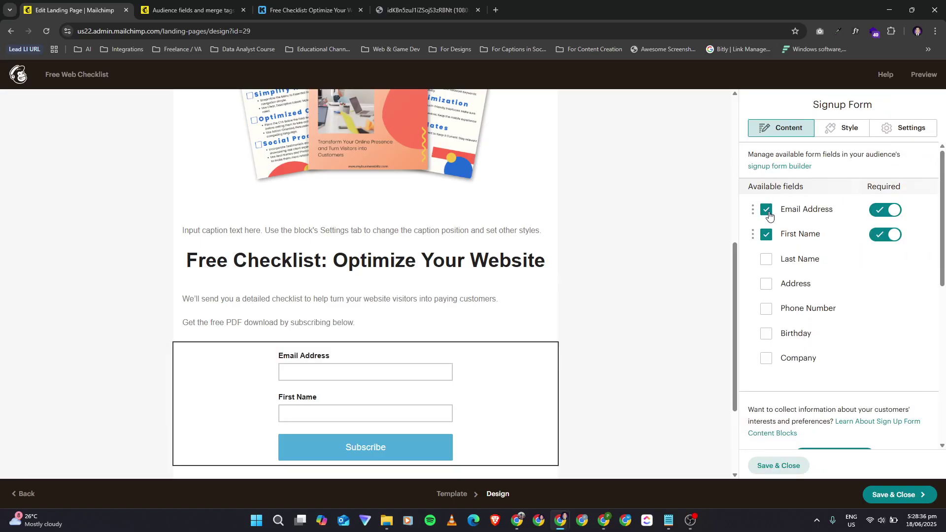
pyautogui.click(291, 6)
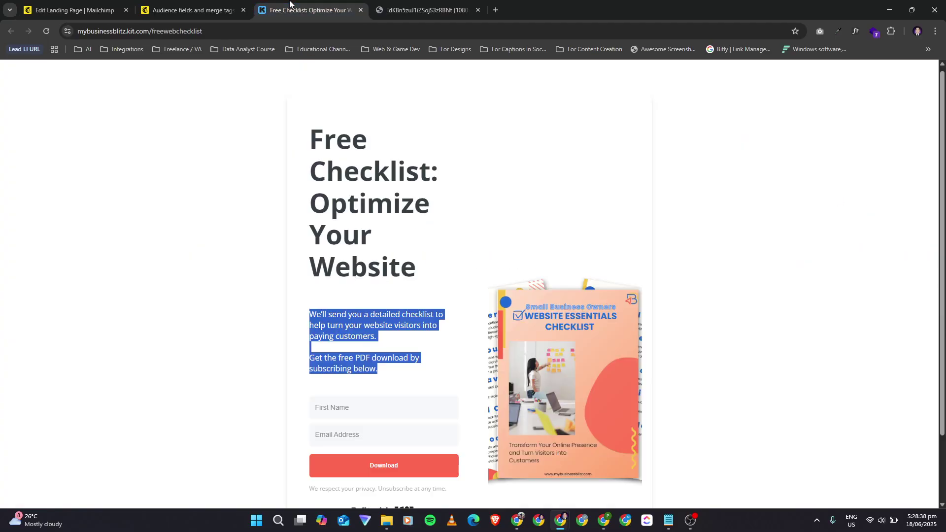
pyautogui.scroll(-2, 344, 400)
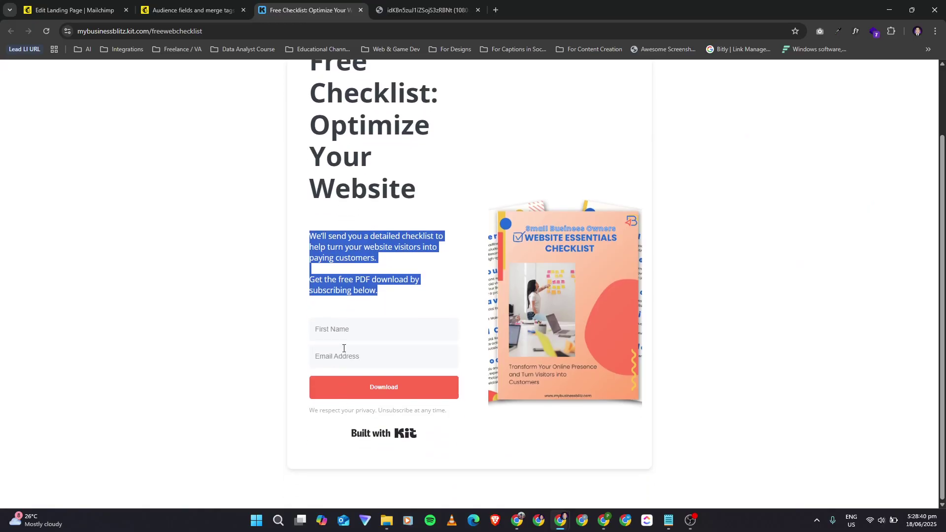
pyautogui.click(55, 4)
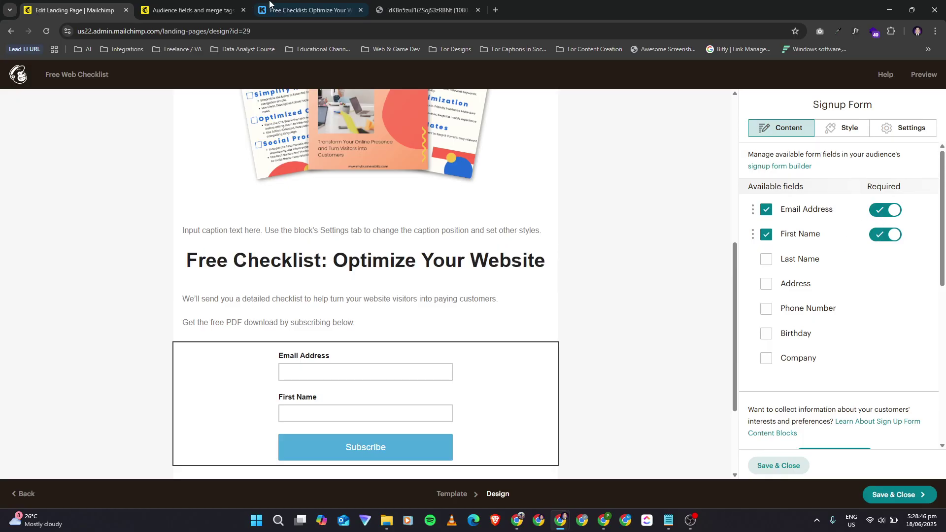
pyautogui.click(305, 10)
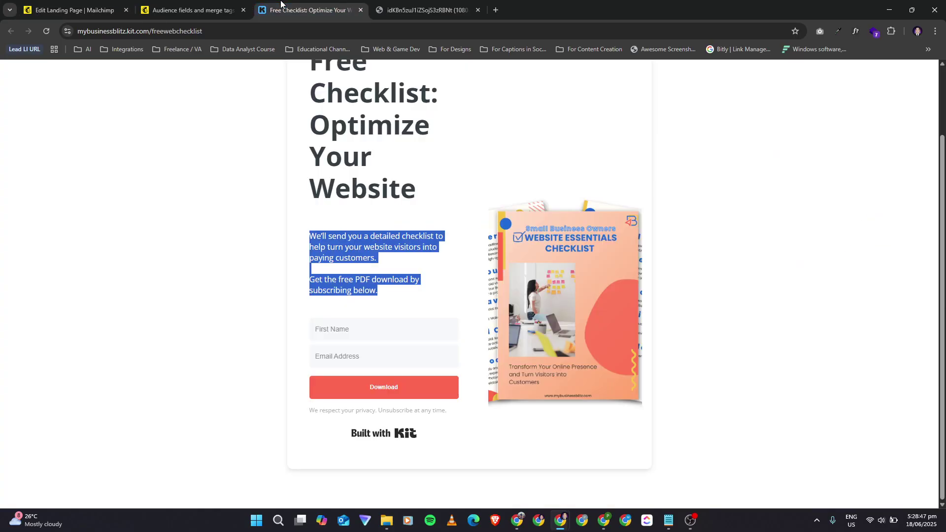
pyautogui.click(125, 9)
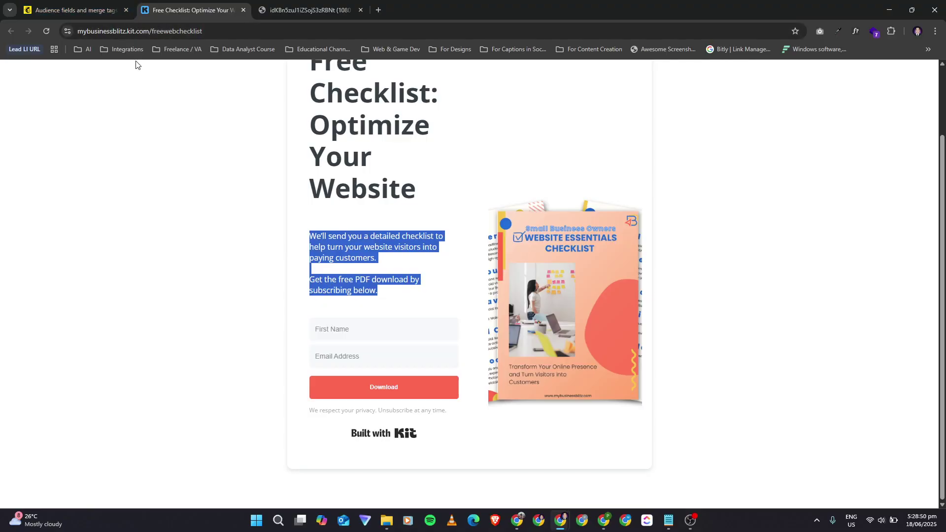
pyautogui.hotkey('ctrl', 'shift', 't')
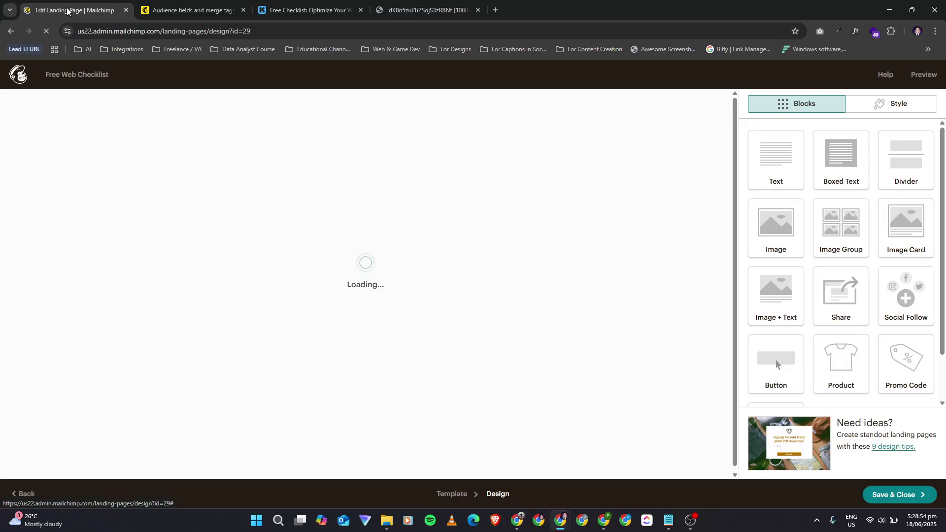
pyautogui.scroll(-8, 526, 340)
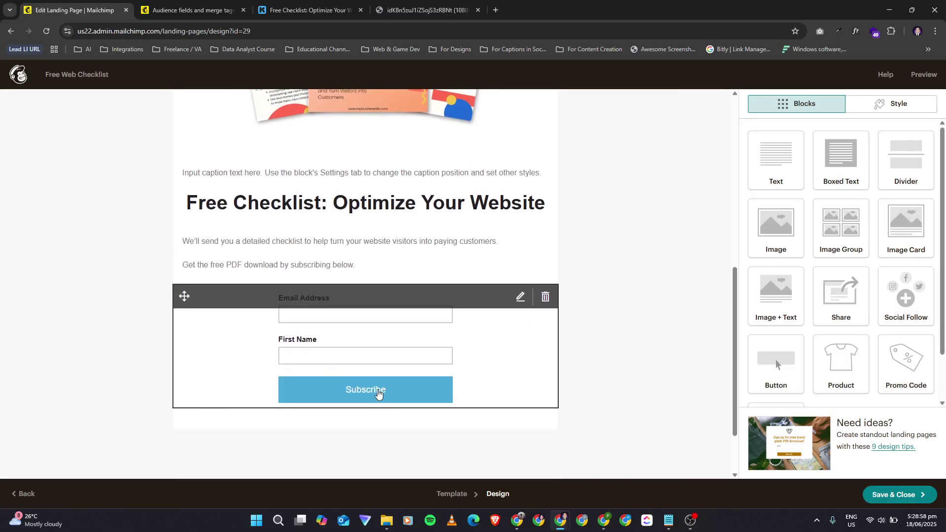
# Step: Open the signup form settings and replace the Subscribe button label with DOWNLOAD
pyautogui.click(378, 392)
pyautogui.scroll(-5, 928, 364)
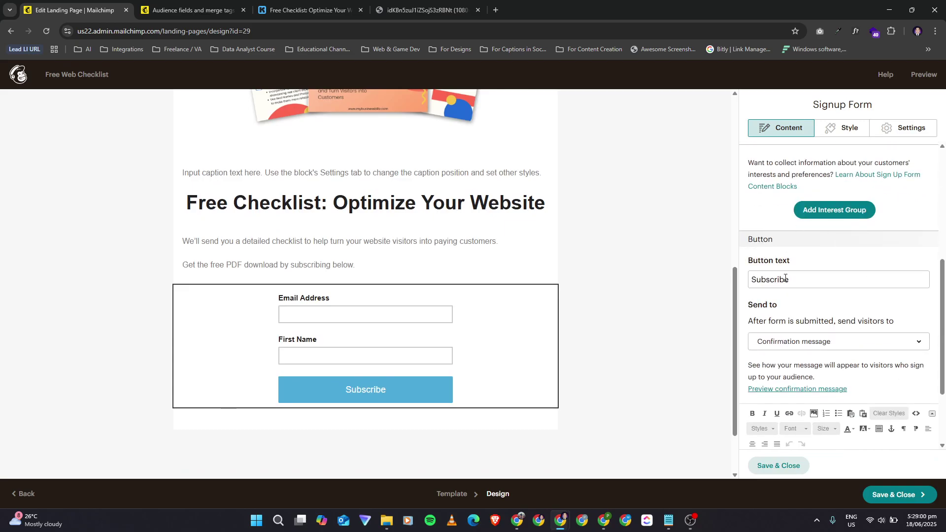
pyautogui.moveTo(788, 278); pyautogui.dragTo(710, 272)
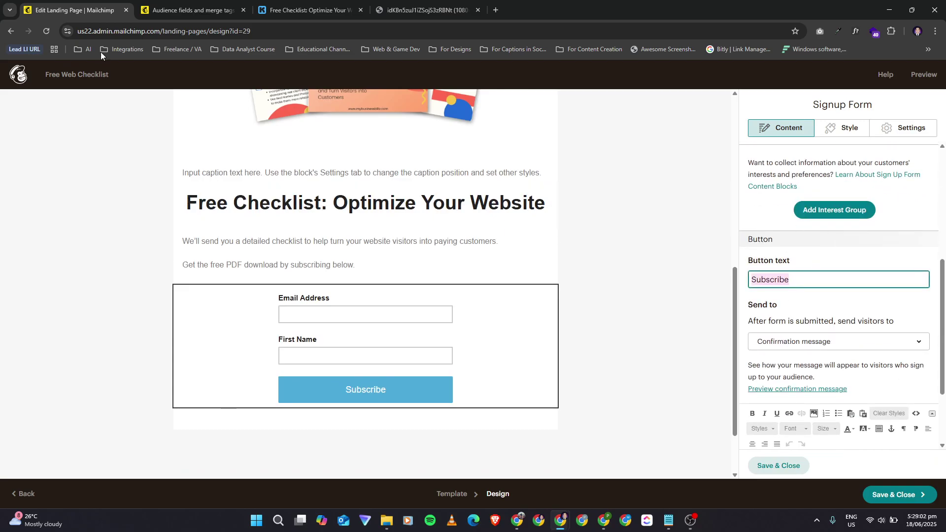
pyautogui.click(196, 6)
pyautogui.click(292, 5)
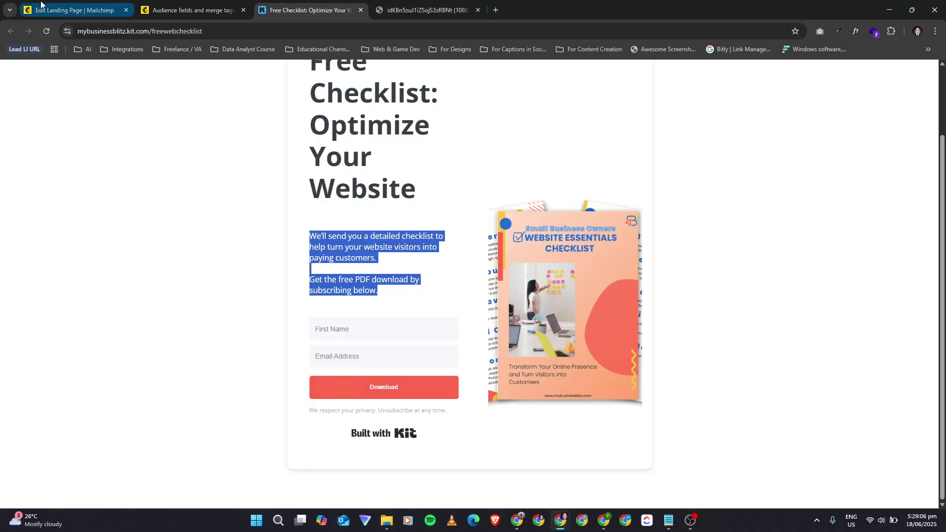
pyautogui.click(56, 12)
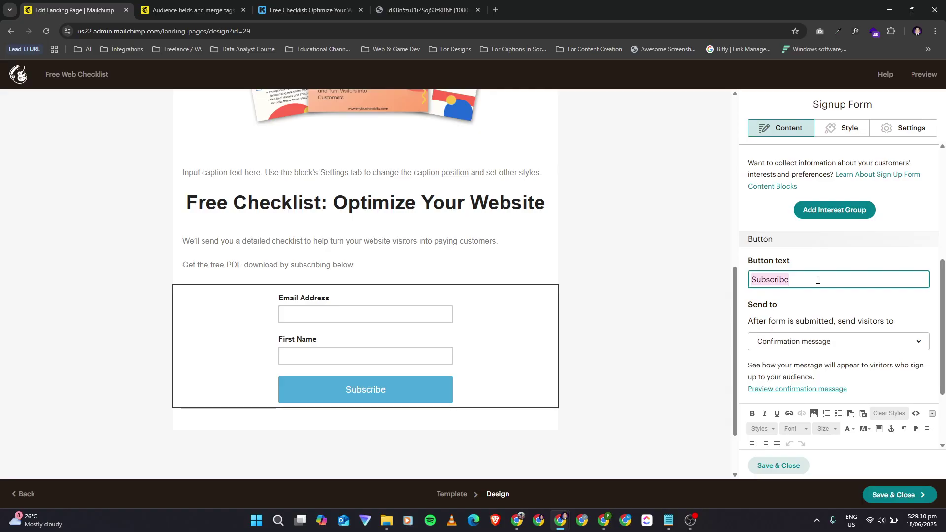
pyautogui.press('capslock')
pyautogui.write('DOWNLOAD')
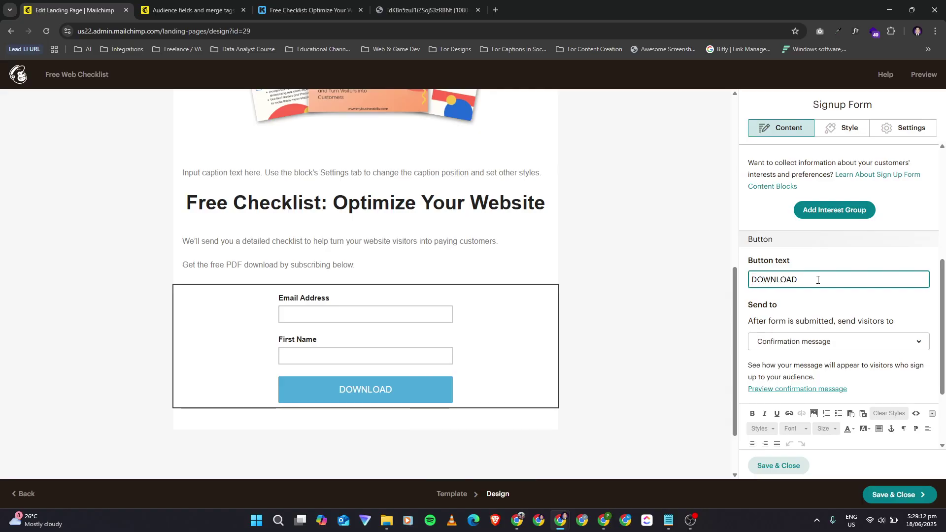
# Step: Retype the button label as 'Download'
pyautogui.click(265, 4)
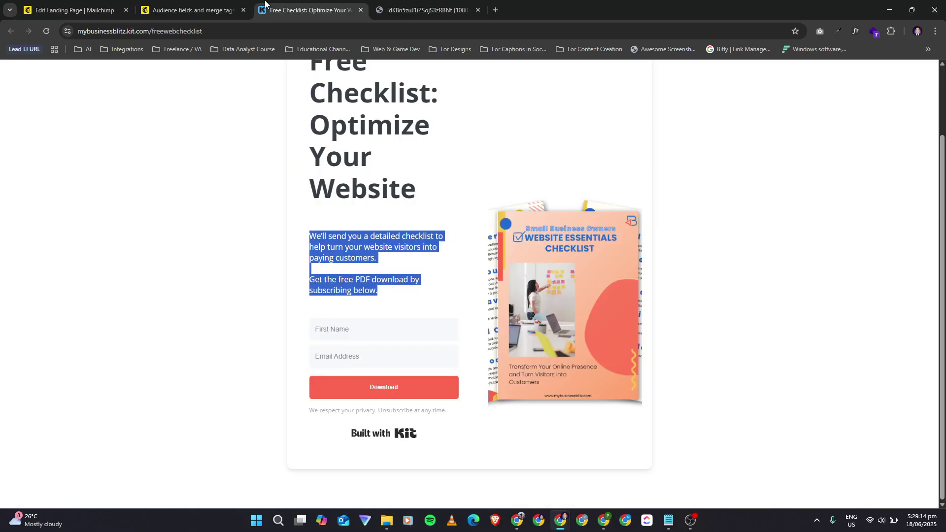
pyautogui.click(82, 4)
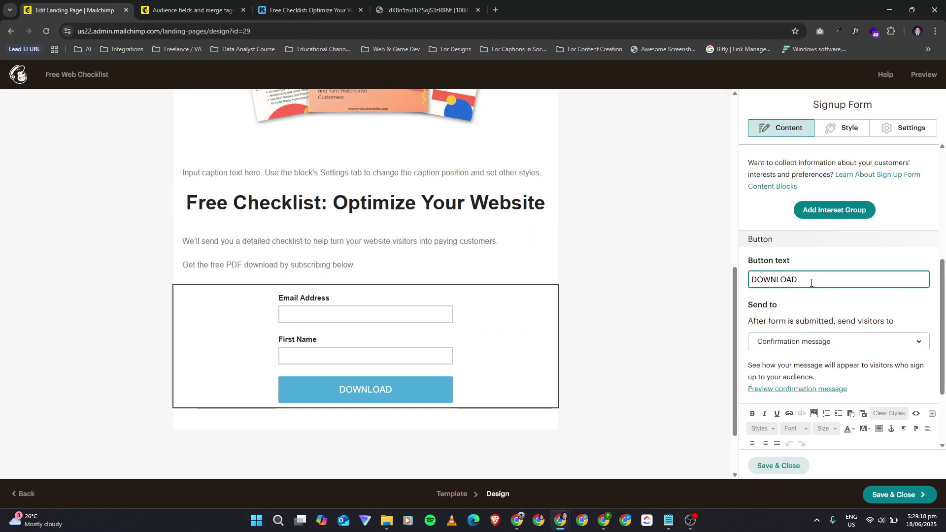
pyautogui.moveTo(813, 282); pyautogui.dragTo(625, 247)
pyautogui.write('dOW')
pyautogui.press('BackSpace')
pyautogui.press('BackSpace')
pyautogui.press('BackSpace')
pyautogui.write('D')
pyautogui.press('capslock')
pyautogui.write('ownload')
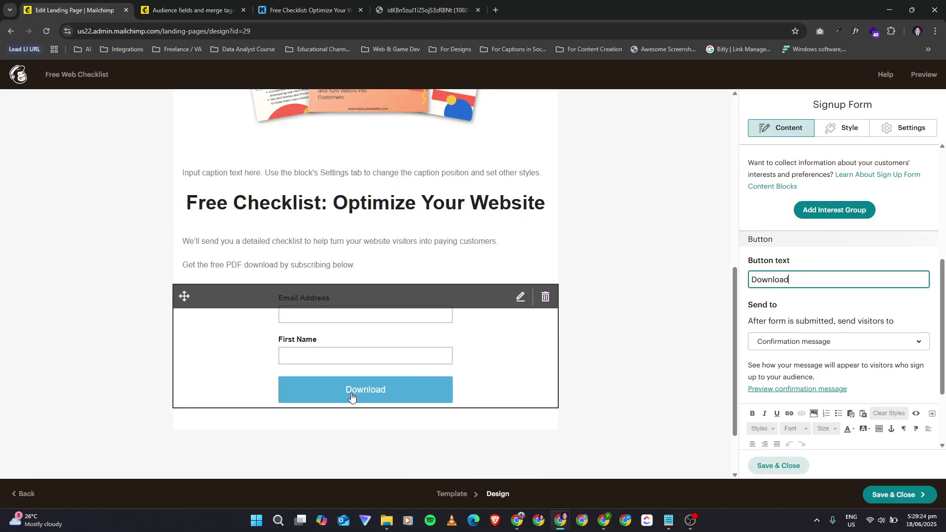
# Step: Keep the Send to option on Confirmation message
pyautogui.scroll(-2, 749, 370)
pyautogui.click(796, 239)
pyautogui.click(795, 239)
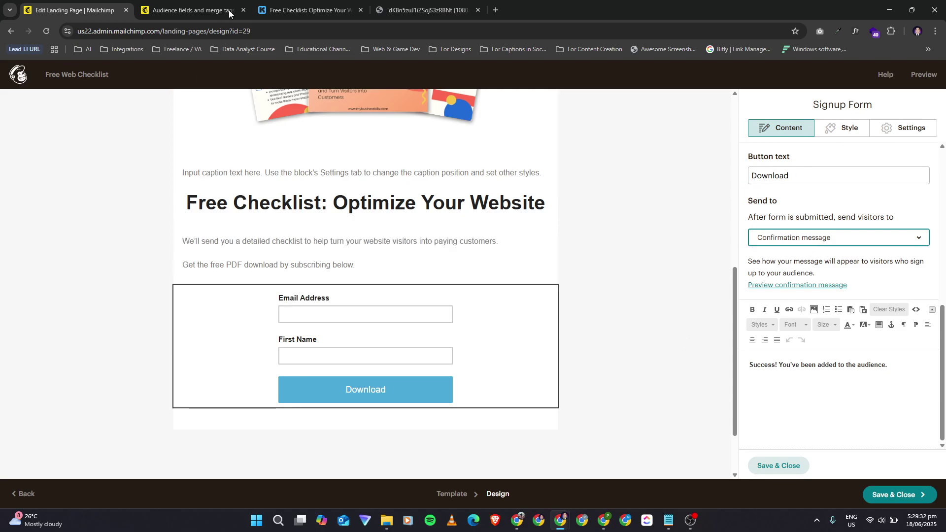
# Step: In the Kit checklist form, enter 'test' as first name and start typing a test e-mail address
pyautogui.click(305, 10)
pyautogui.click(337, 331)
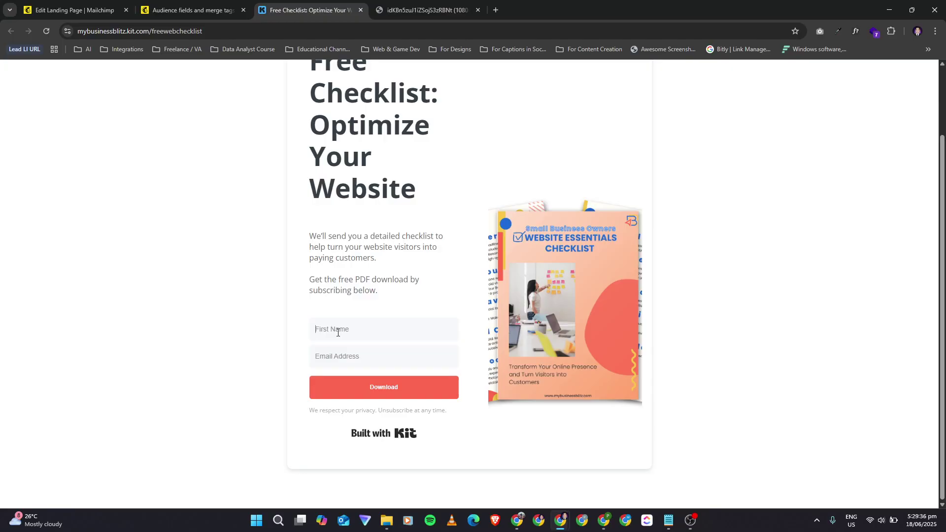
pyautogui.write('test')
pyautogui.press('Tab')
# Step: Check the Mailchimp editor and the audience fields and merge tags page, then return to Kit
pyautogui.click(25, 7)
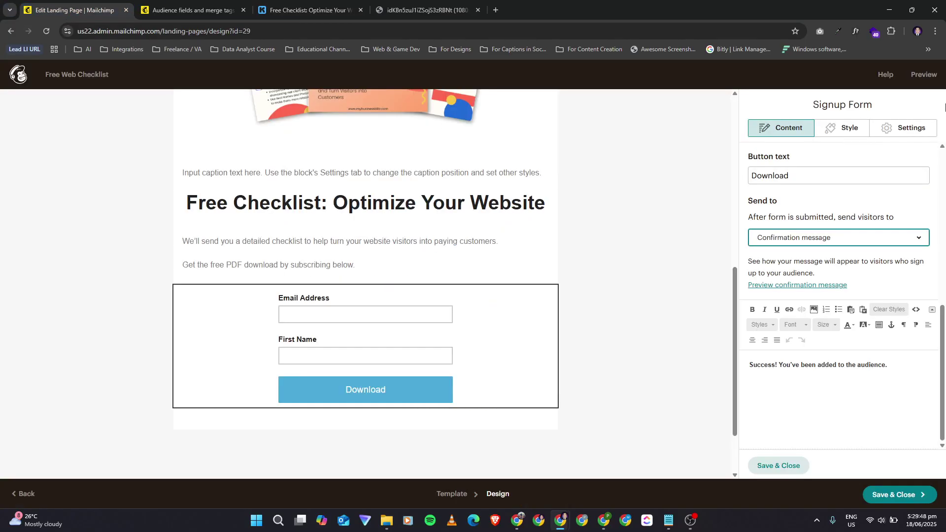
pyautogui.click(922, 34)
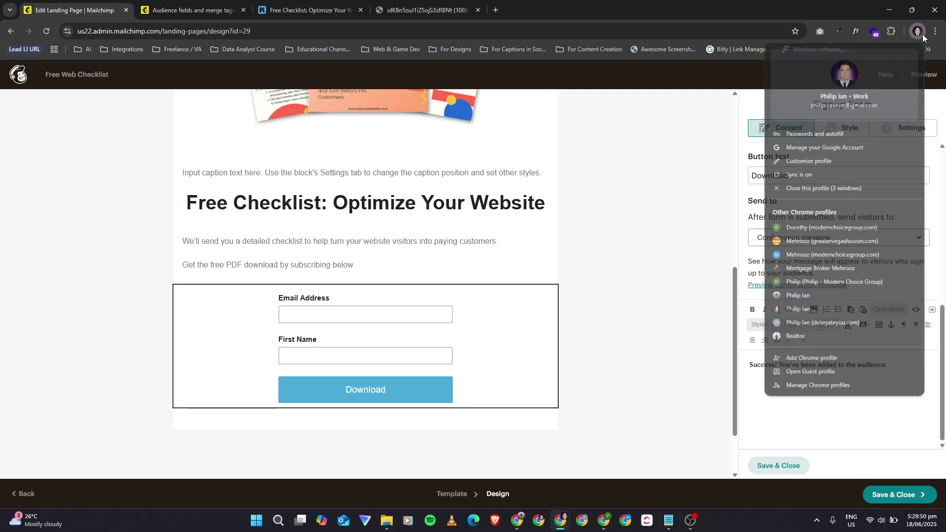
pyautogui.click(918, 32)
pyautogui.click(192, 10)
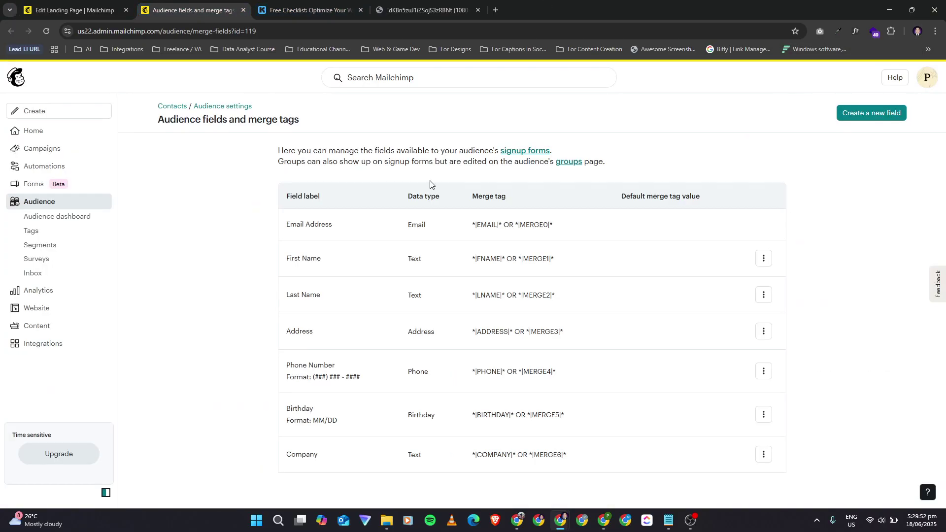
pyautogui.click(334, 6)
# Step: Complete the test e-mail, submit the Kit signup with Download, and copy its success message
pyautogui.click(330, 362)
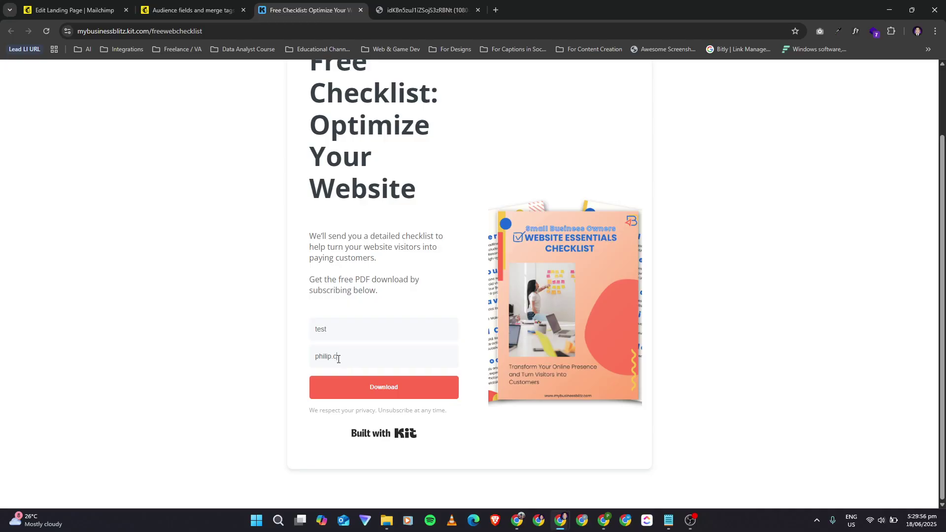
pyautogui.click(368, 397)
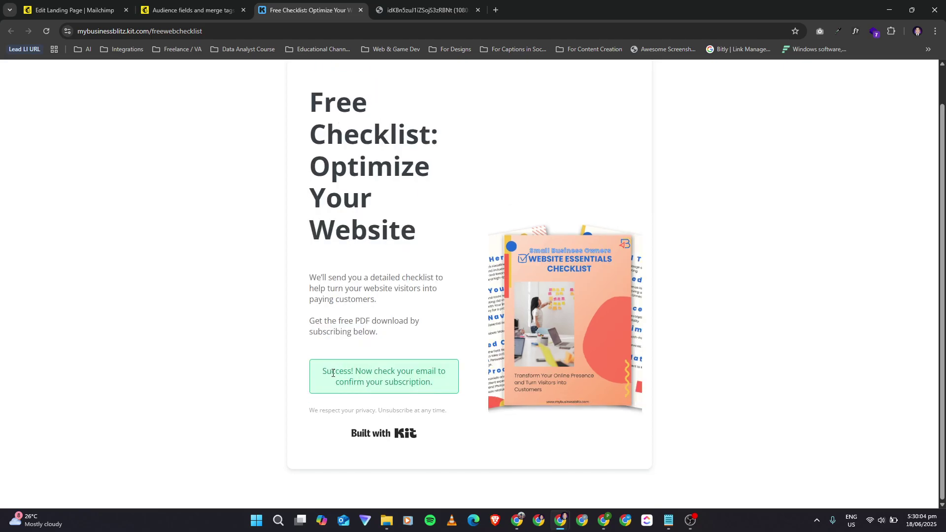
pyautogui.moveTo(324, 373); pyautogui.dragTo(437, 386)
pyautogui.hotkey('ctrl', 'c')
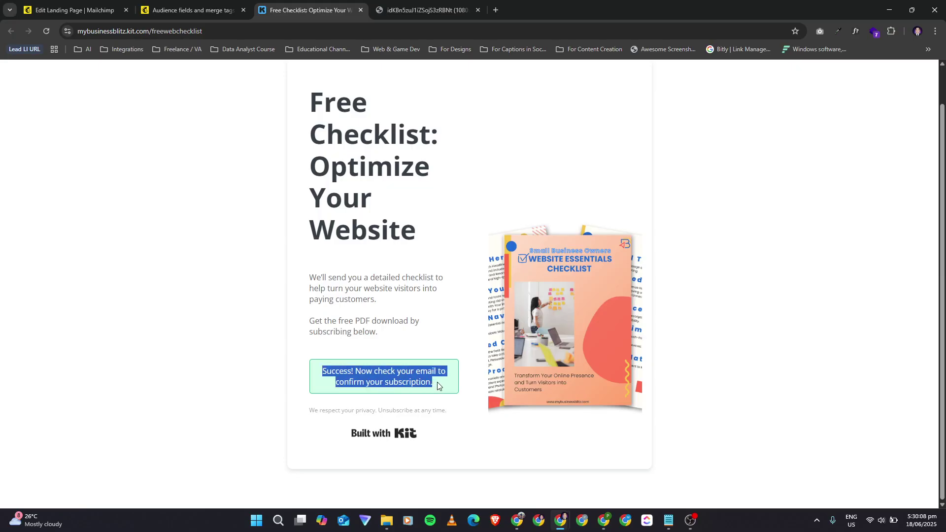
pyautogui.click(101, 9)
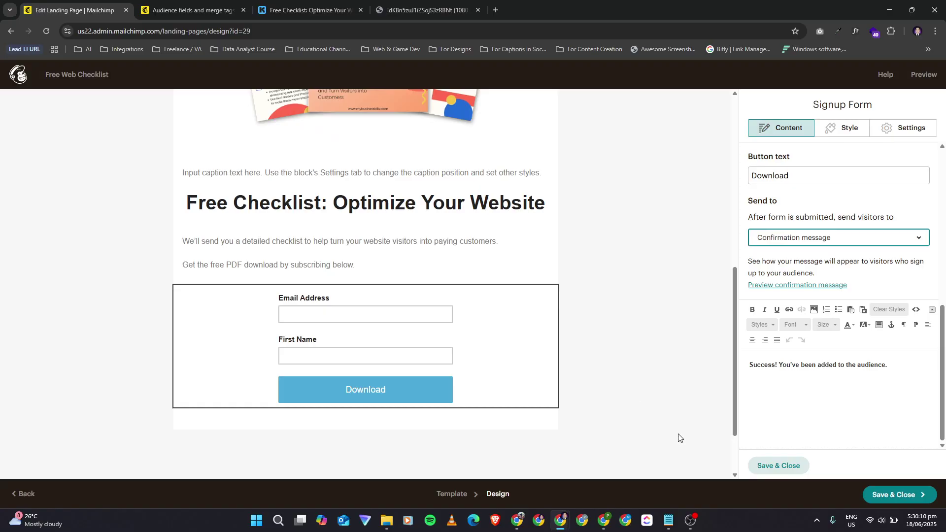
# Step: Replace the confirmation message with 'Success! Now check your email to confirm your subscription.'
pyautogui.moveTo(905, 368); pyautogui.dragTo(738, 357)
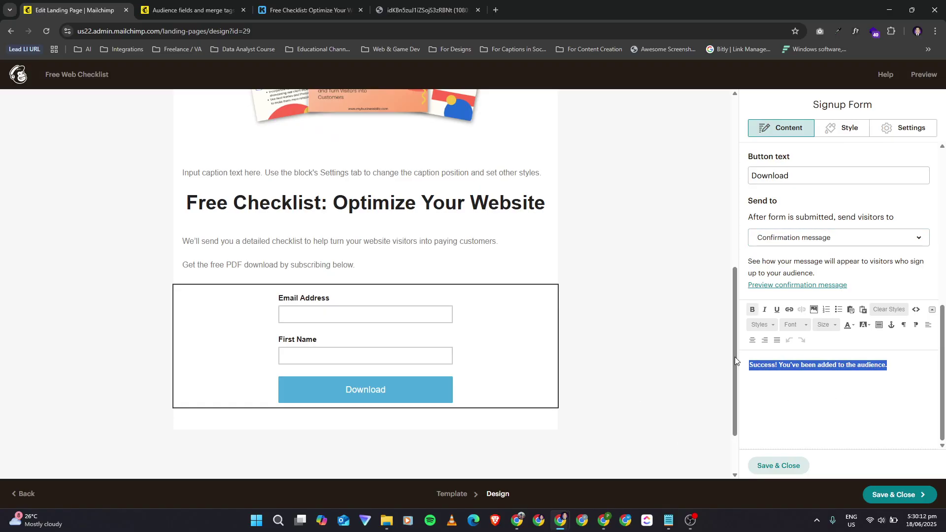
pyautogui.hotkey('ctrl', 'v')
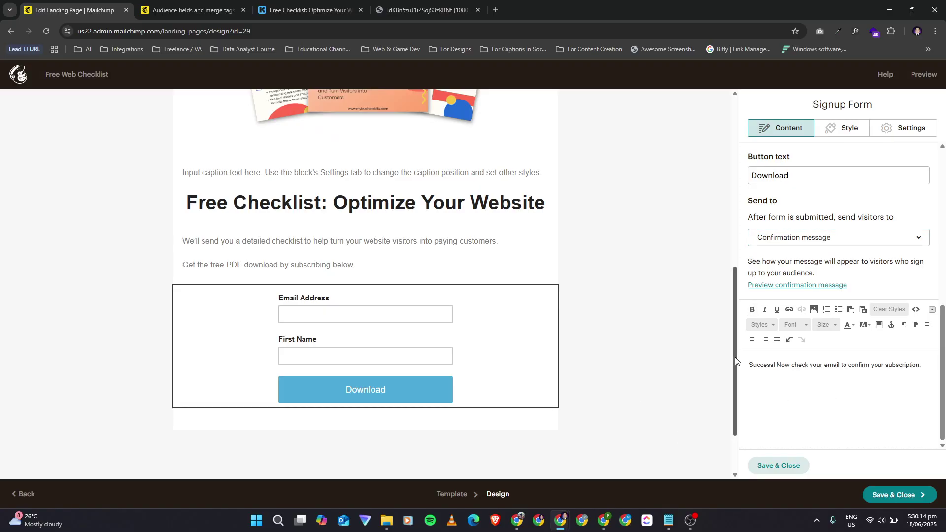
pyautogui.hotkey('ctrl', 'z')
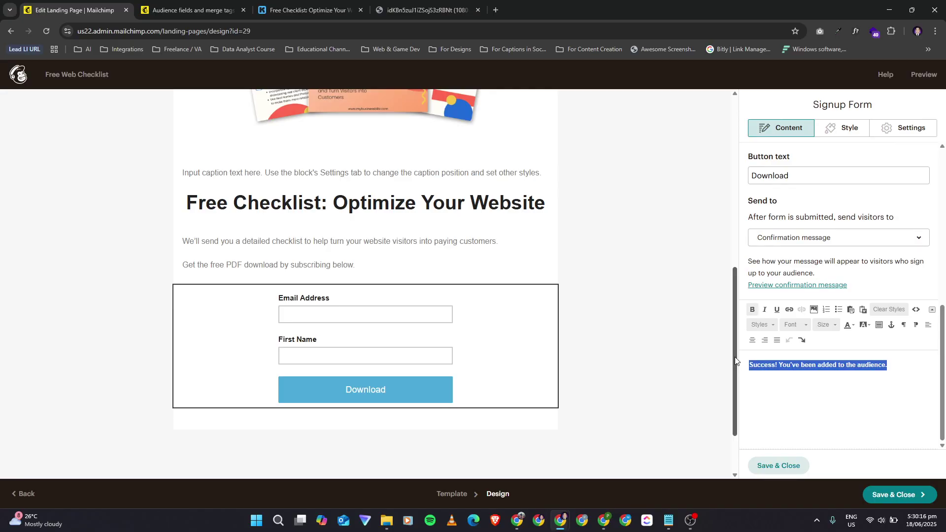
pyautogui.hotkey('ctrl', 'v')
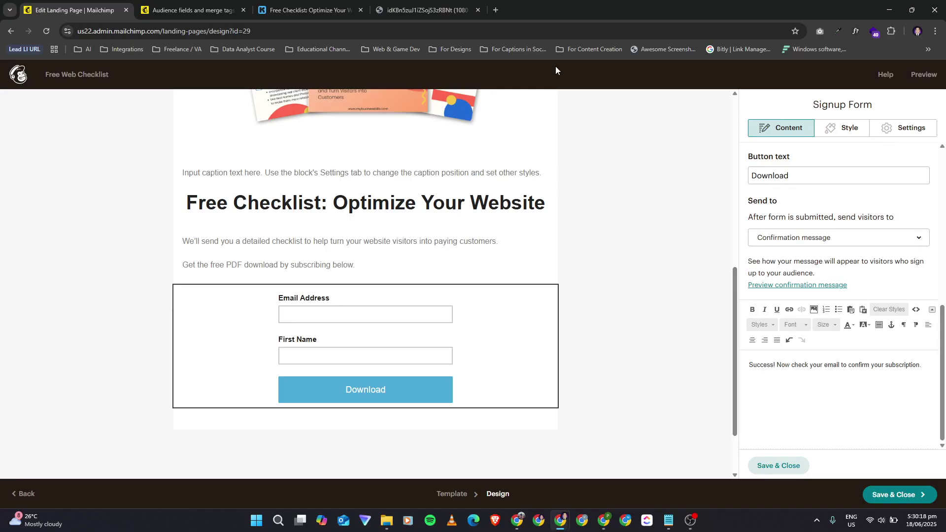
pyautogui.click(300, 6)
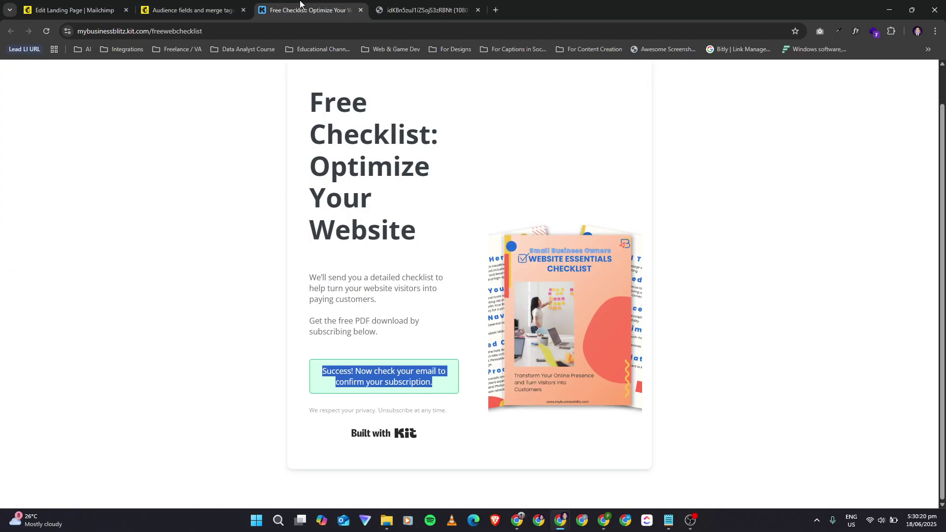
pyautogui.click(308, 401)
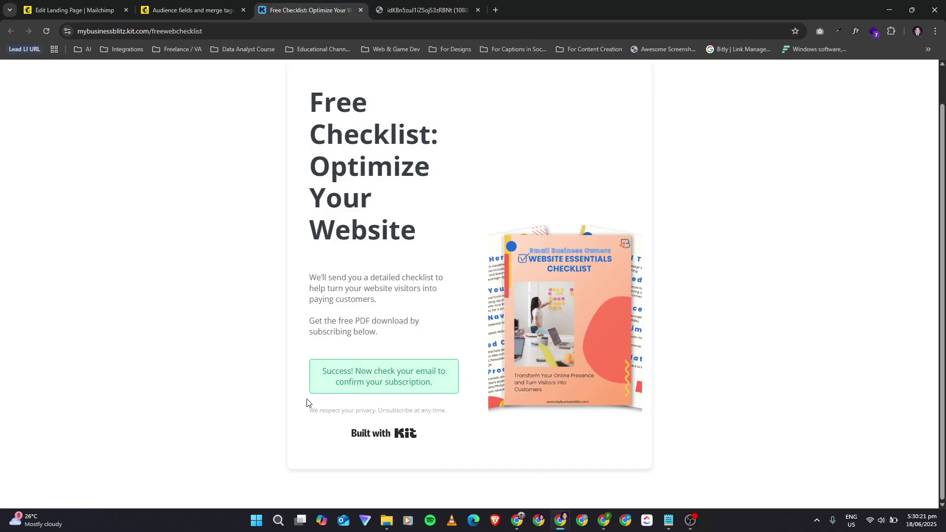
pyautogui.click(85, 7)
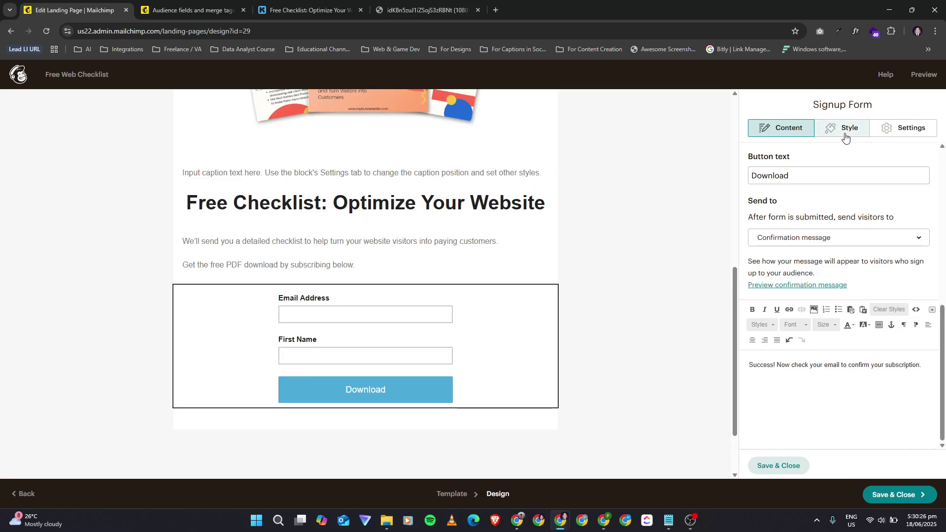
# Step: Save the signup form block settings with the Download button and confirmation message
pyautogui.click(777, 470)
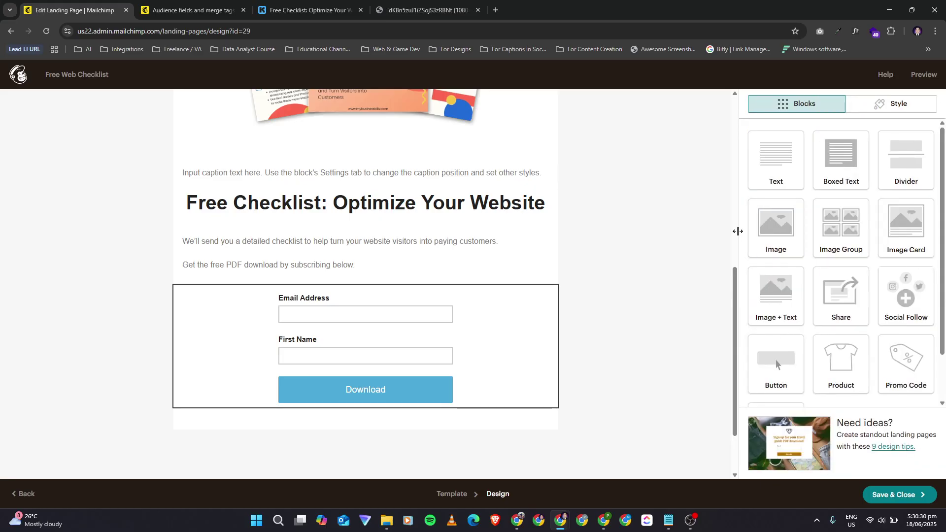
pyautogui.scroll(8, 396, 264)
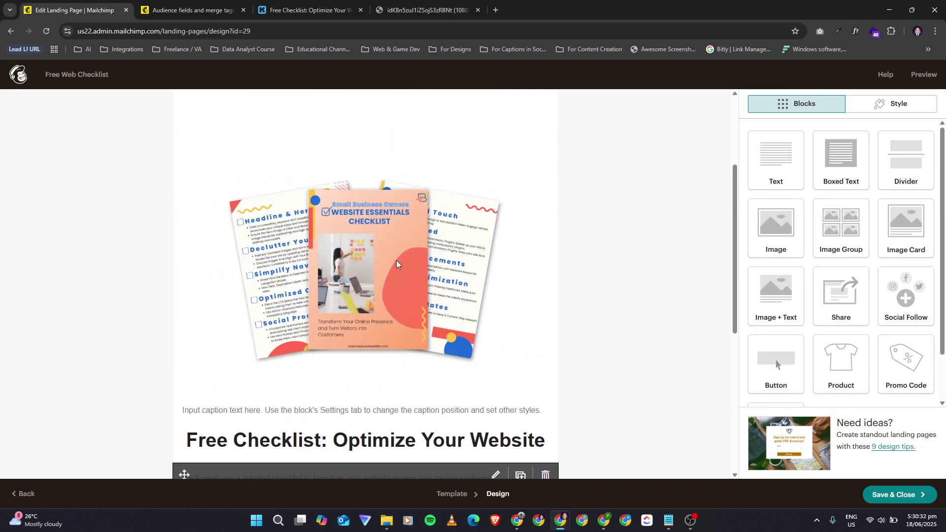
pyautogui.scroll(-8, 397, 265)
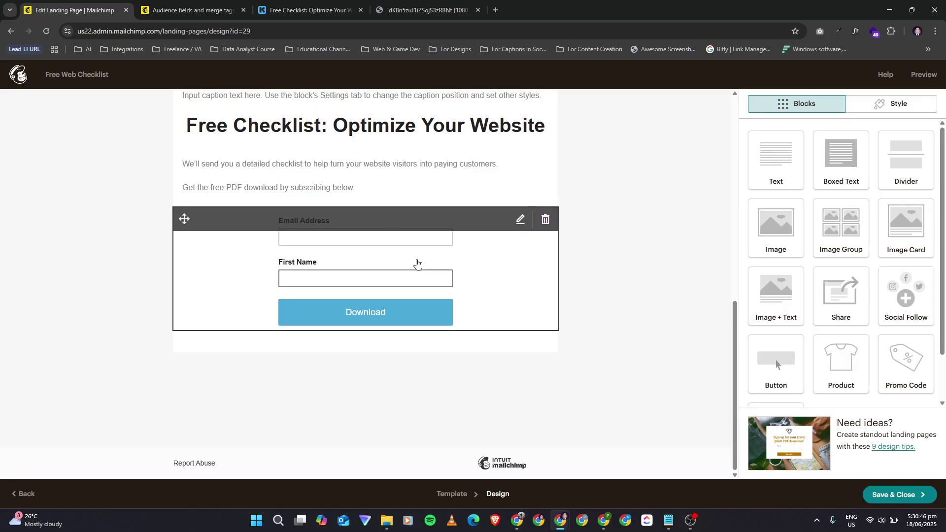
pyautogui.scroll(7, 656, 339)
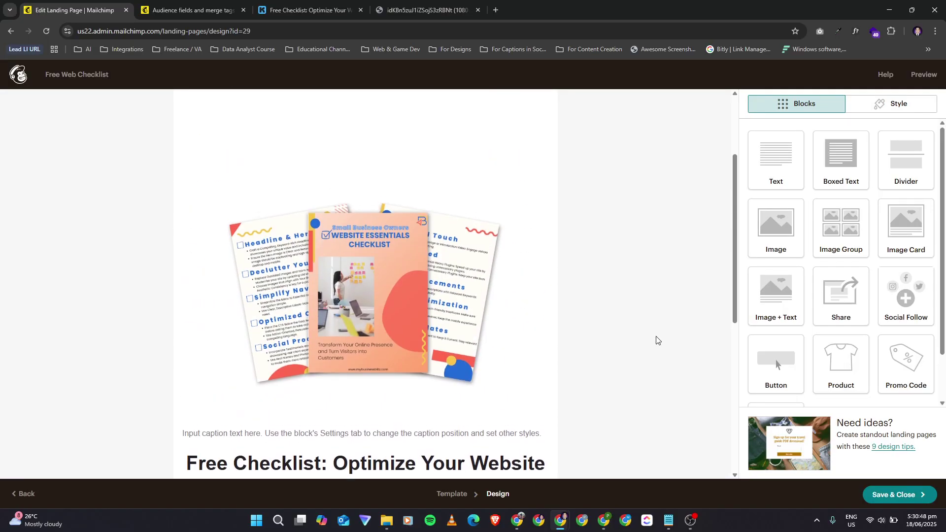
pyautogui.scroll(1, 655, 338)
pyautogui.scroll(-8, 655, 339)
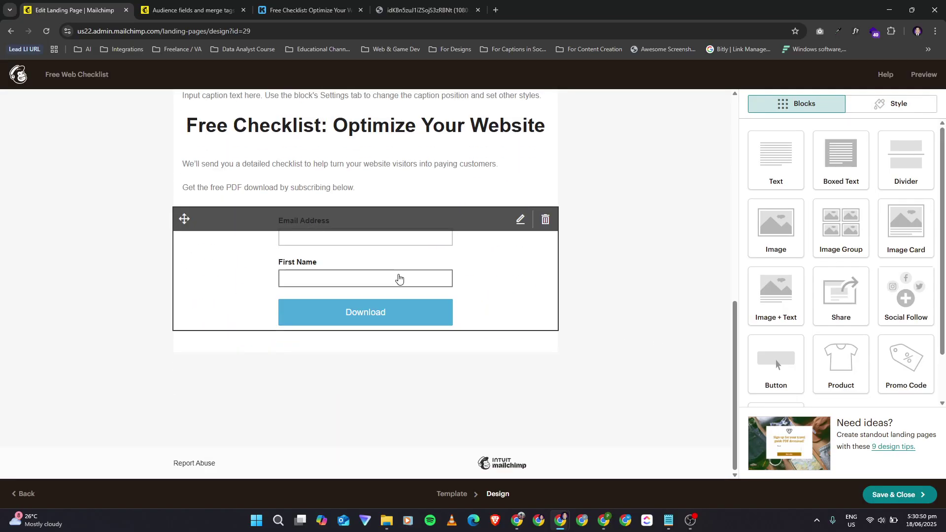
pyautogui.scroll(3, 399, 277)
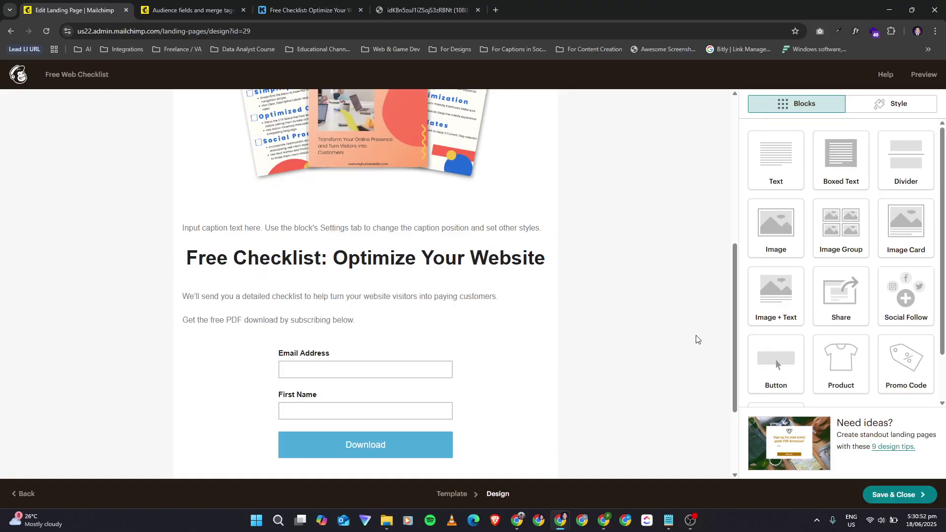
pyautogui.scroll(-2, 888, 319)
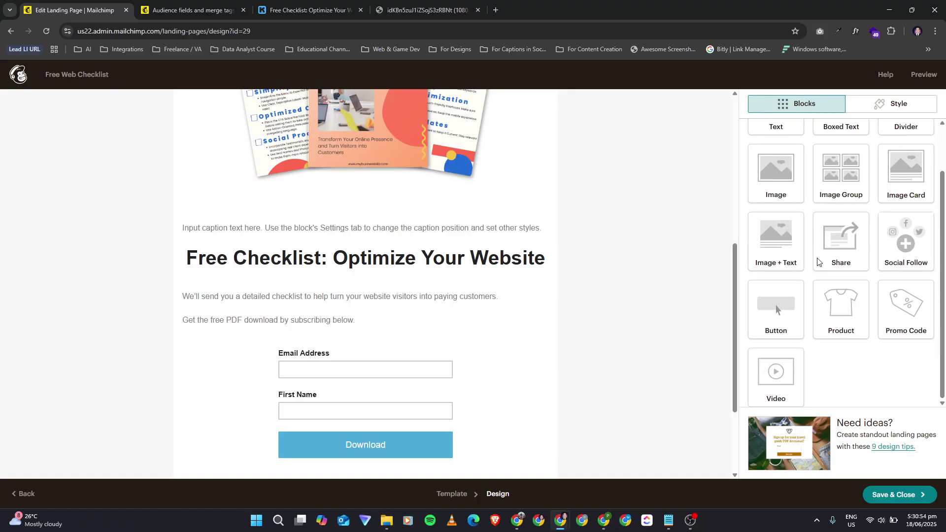
pyautogui.scroll(-3, 466, 355)
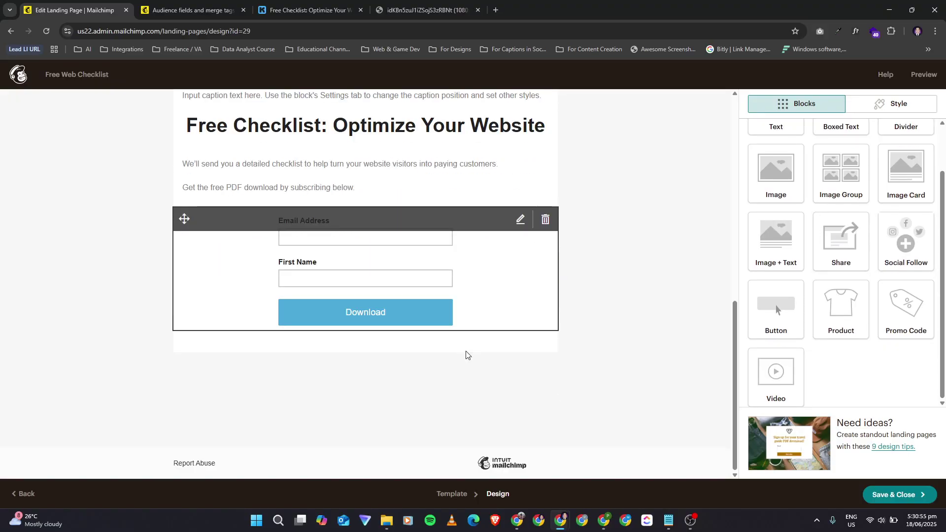
# Step: Recheck the signup form block's settings, then save the design and leave the designer
pyautogui.click(391, 323)
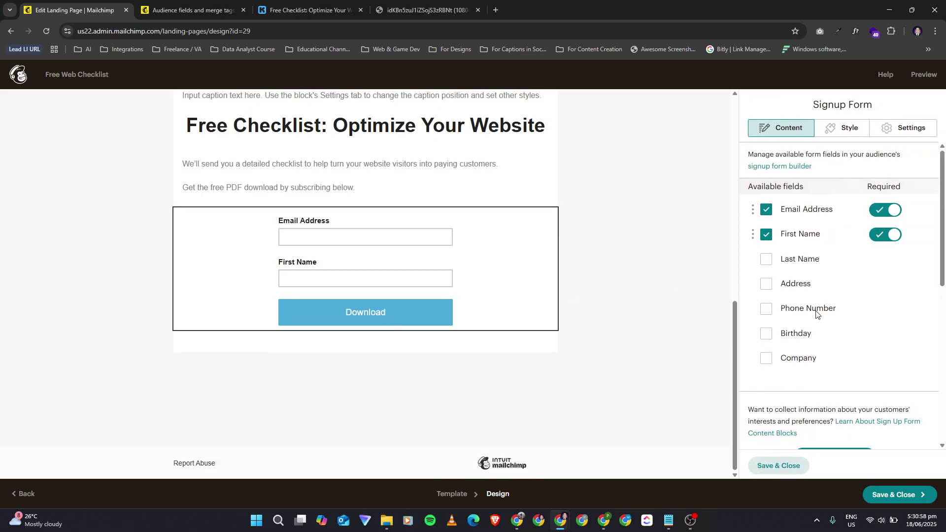
pyautogui.scroll(-5, 784, 405)
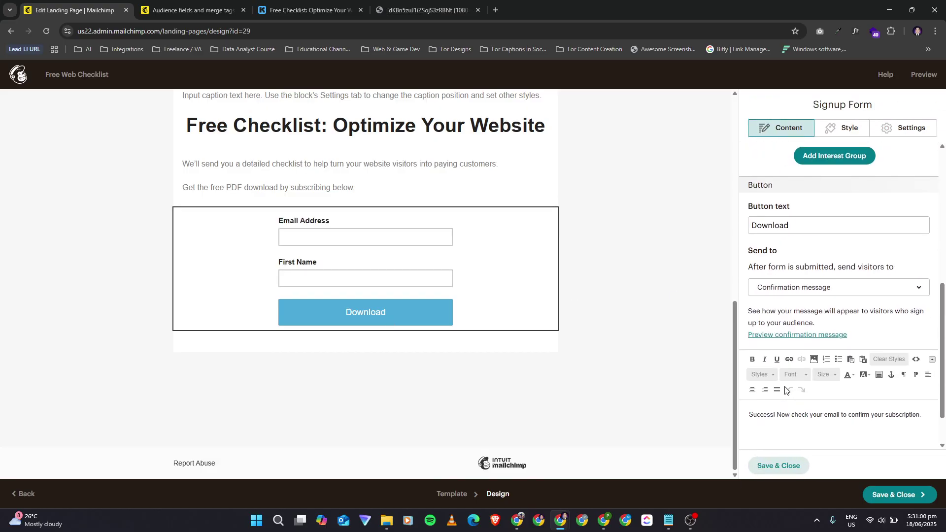
pyautogui.scroll(-1, 787, 390)
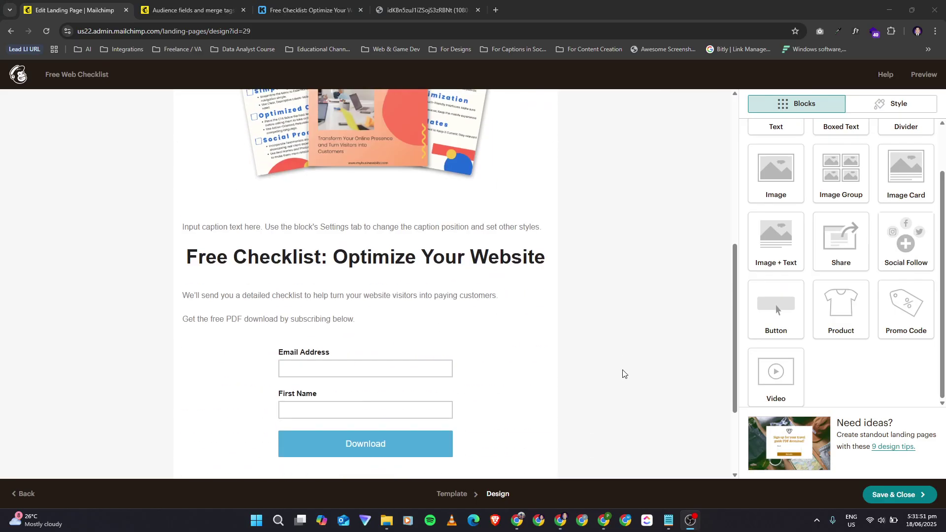
pyautogui.scroll(-1, 623, 374)
pyautogui.click(890, 496)
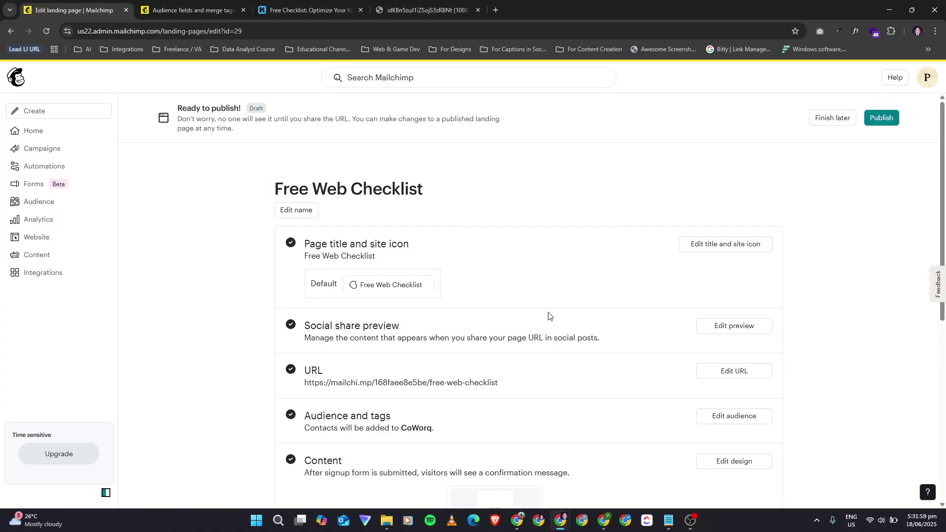
pyautogui.scroll(-2, 532, 243)
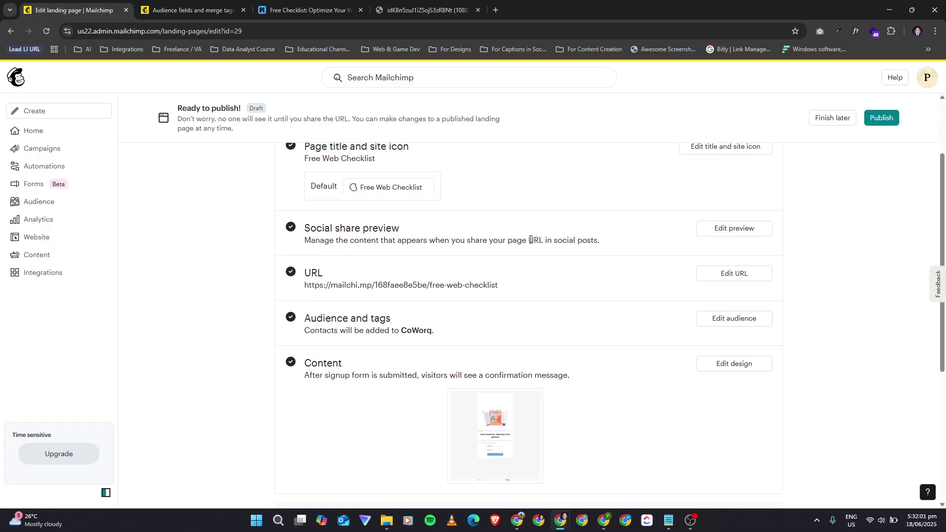
pyautogui.scroll(2, 586, 274)
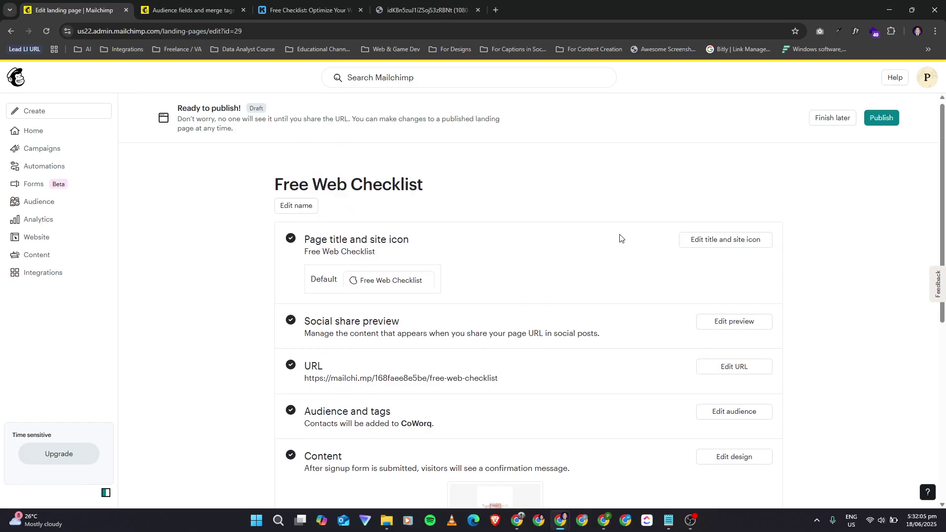
pyautogui.click(722, 245)
pyautogui.click(400, 263)
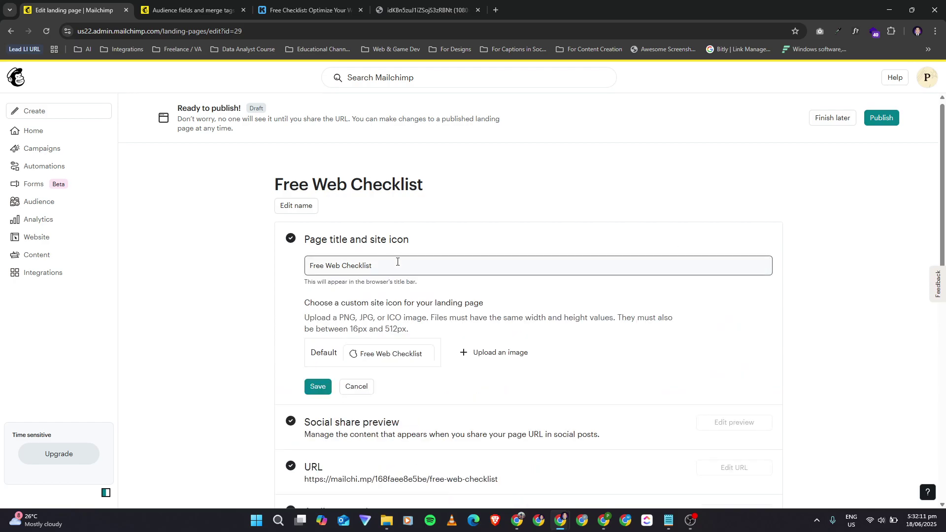
pyautogui.moveTo(399, 263); pyautogui.dragTo(302, 265)
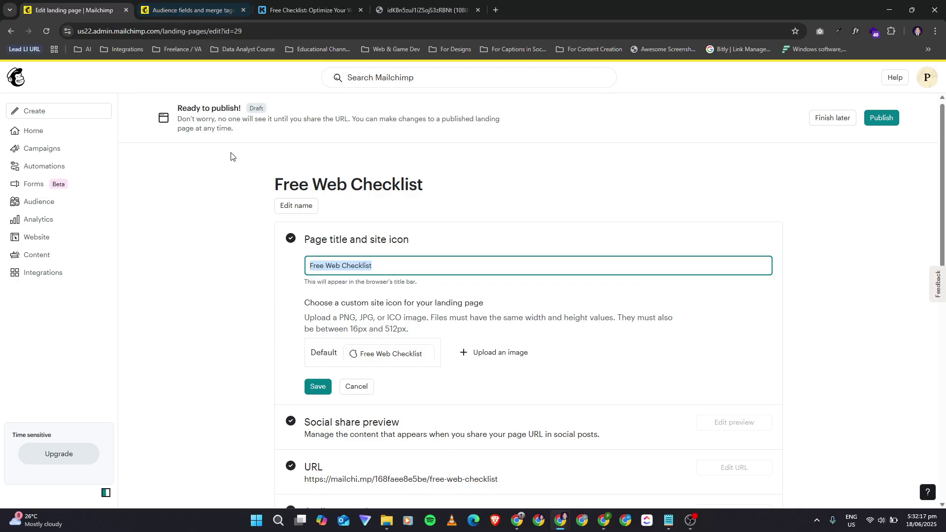
pyautogui.click(251, 297)
pyautogui.scroll(-1, 353, 321)
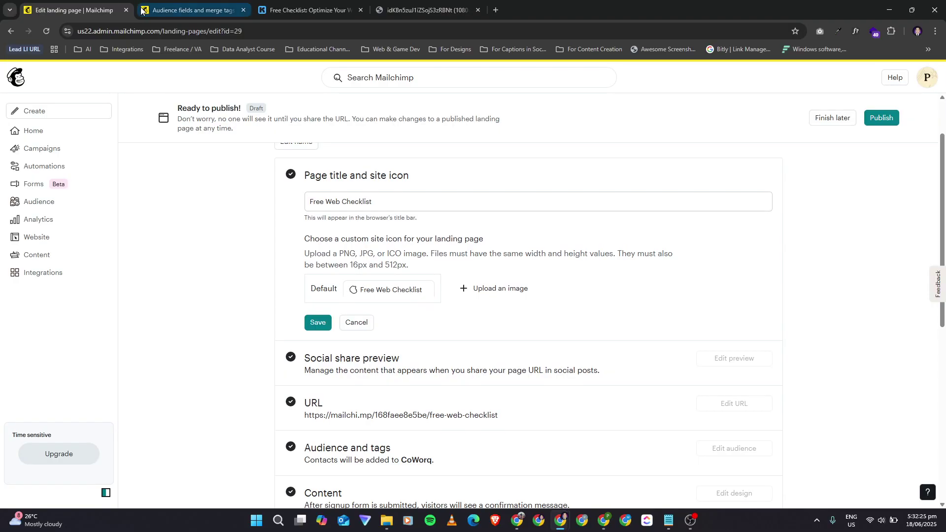
pyautogui.scroll(-1, 197, 288)
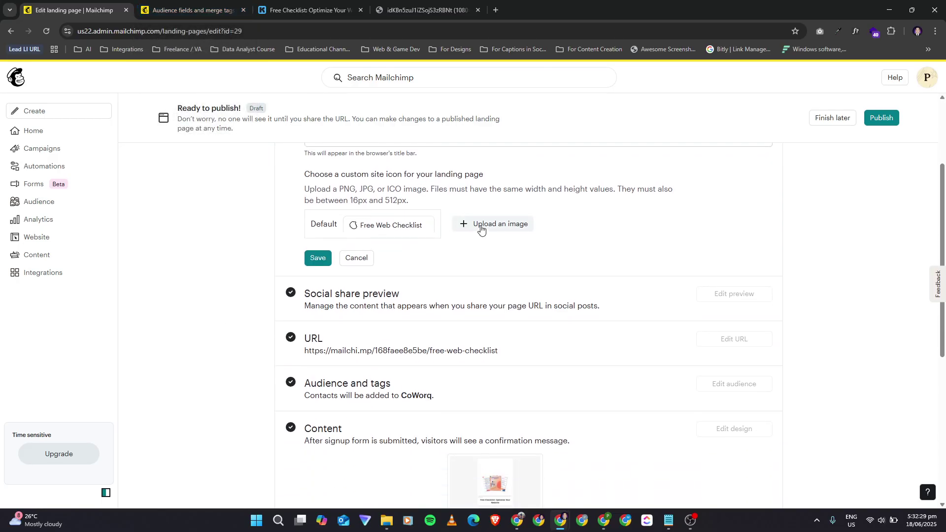
pyautogui.moveTo(352, 201); pyautogui.dragTo(373, 204)
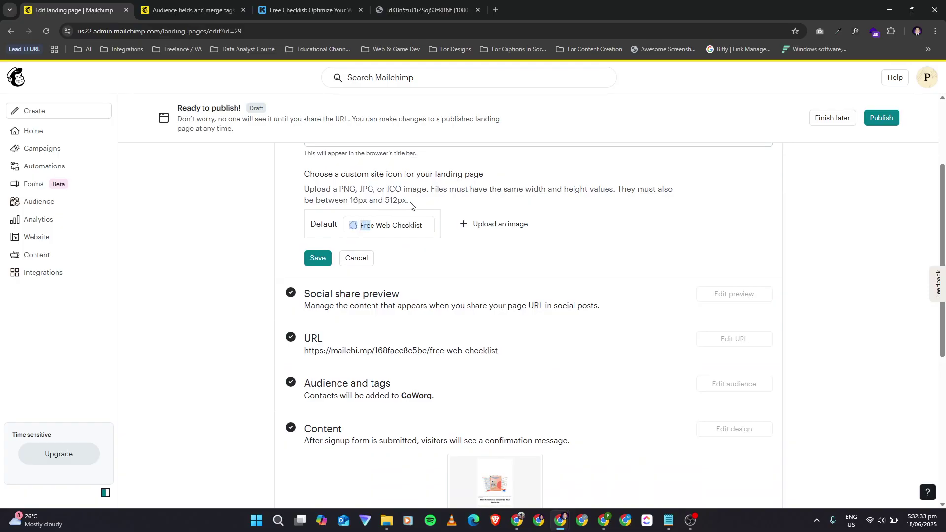
pyautogui.click(367, 262)
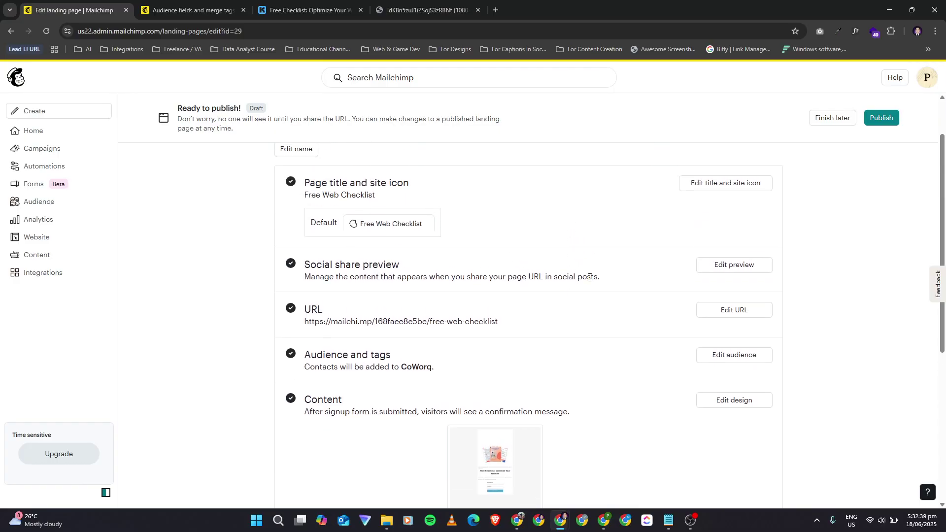
# Step: Load the landing page's public mailchi.mp URL in a new tab, which reports page not found
pyautogui.scroll(-1, 589, 277)
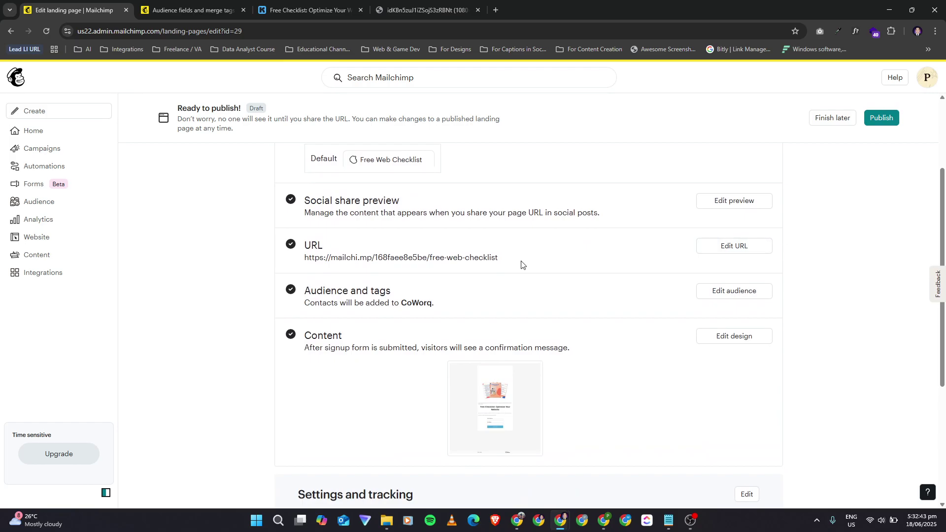
pyautogui.moveTo(510, 261); pyautogui.dragTo(303, 260)
pyautogui.hotkey('ctrl', 'c')
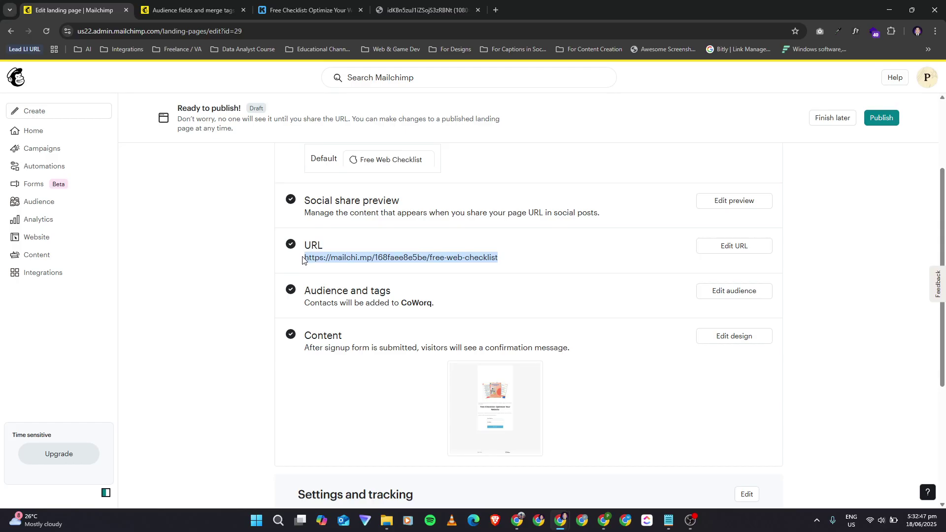
pyautogui.rightClick(93, 9)
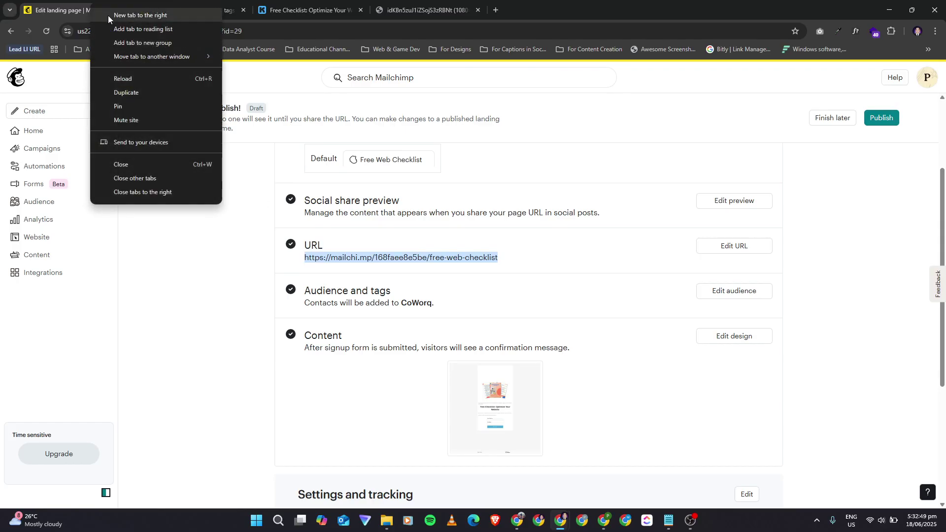
pyautogui.click(108, 16)
pyautogui.hotkey('ctrl', 'v')
pyautogui.press('Return')
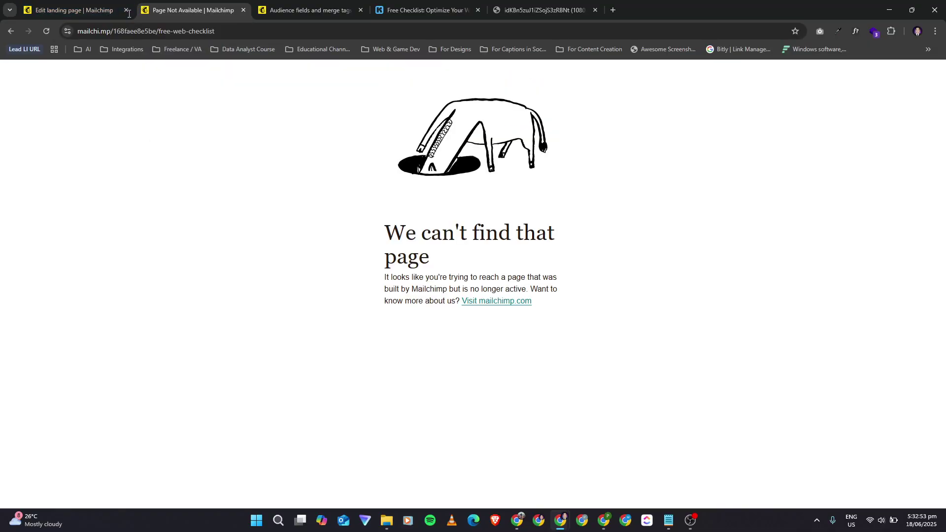
# Step: Back in the landing page settings, open the URL editor and cancel without changes
pyautogui.click(78, 9)
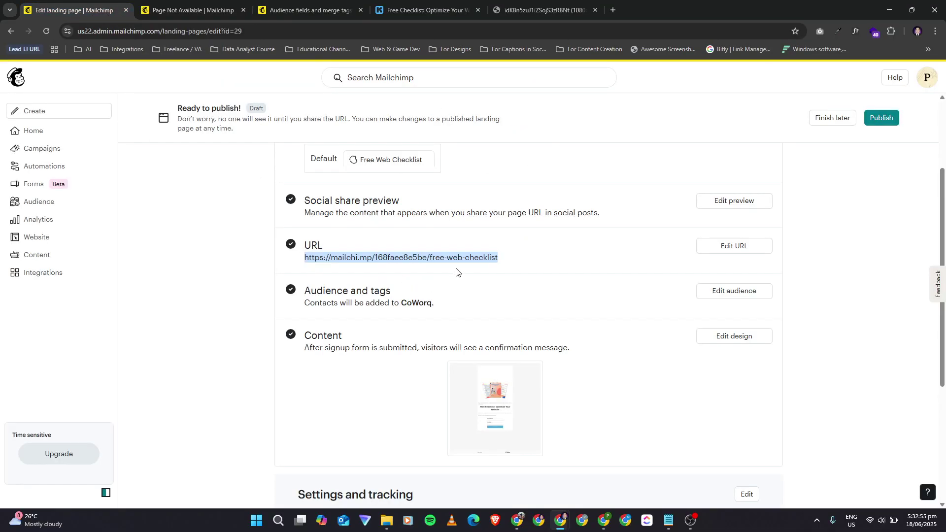
pyautogui.click(728, 246)
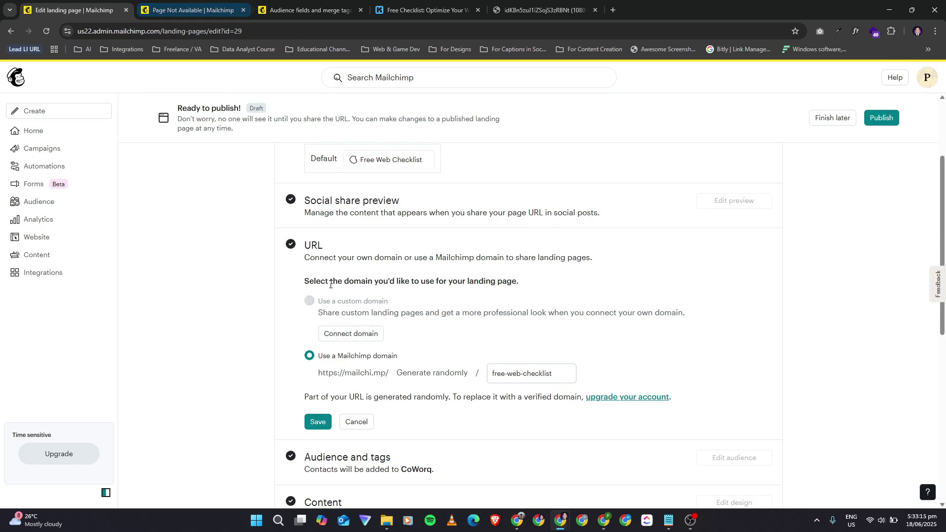
pyautogui.click(357, 423)
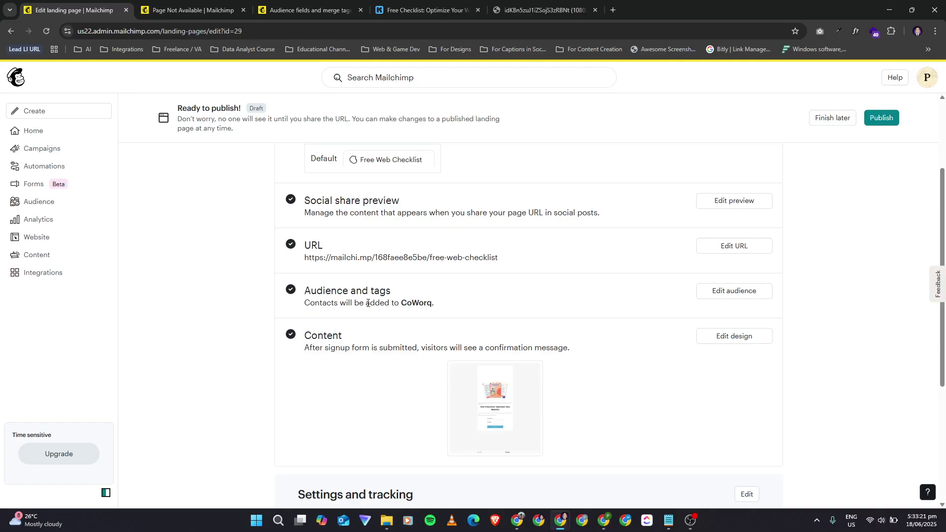
pyautogui.click(757, 295)
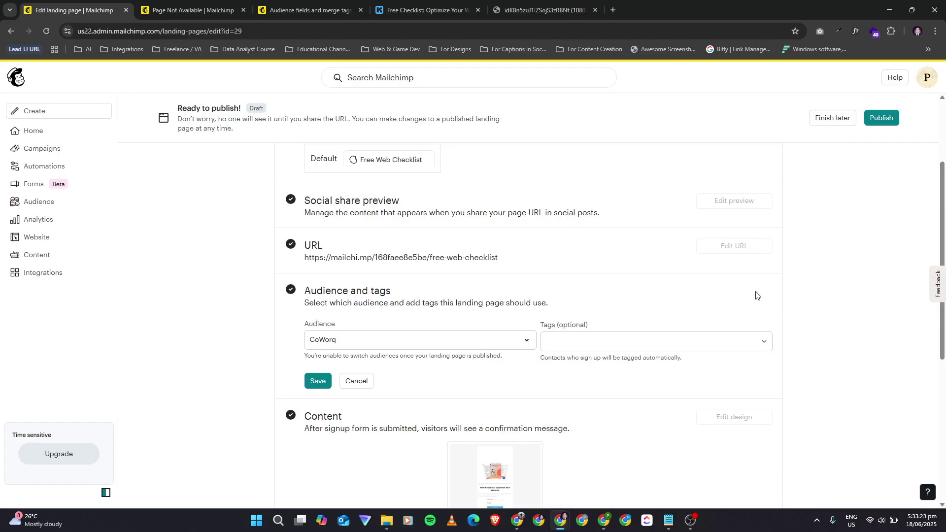
pyautogui.click(581, 341)
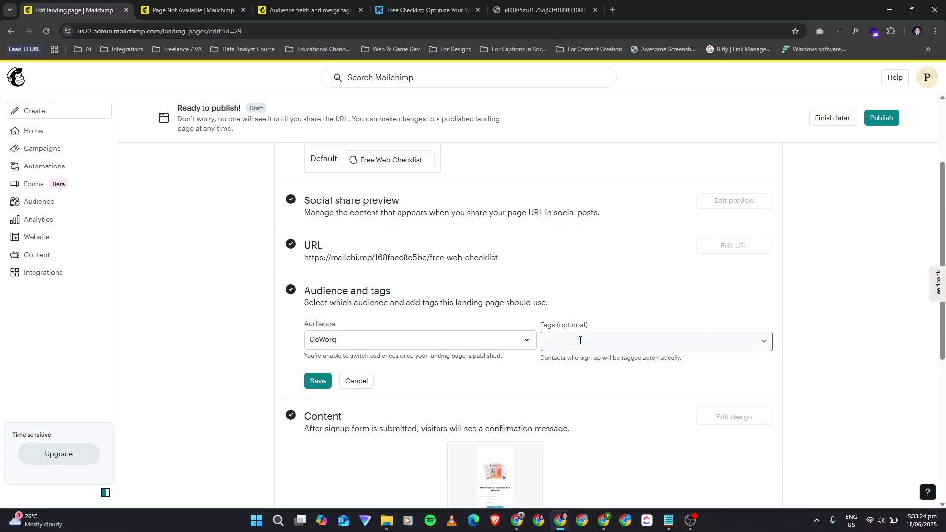
pyautogui.click(766, 341)
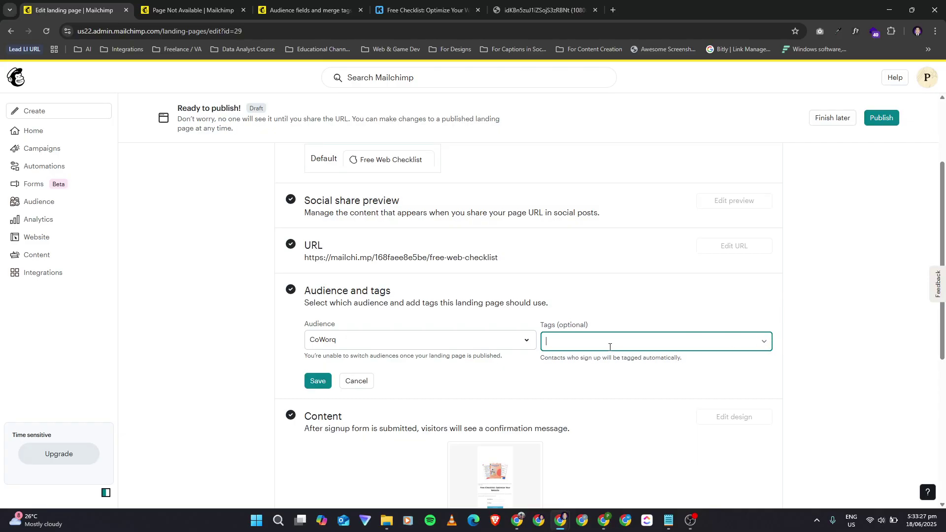
pyautogui.scroll(-1, 357, 335)
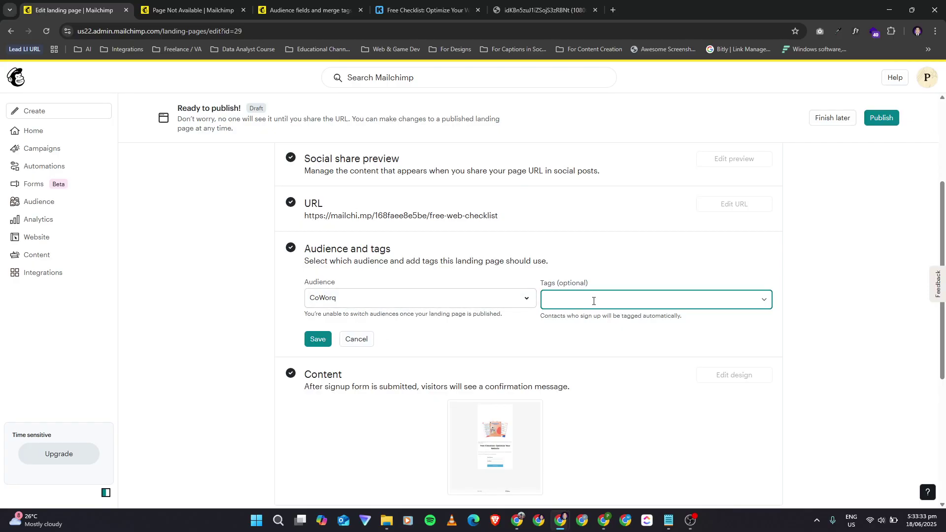
pyautogui.click(396, 300)
pyautogui.click(396, 299)
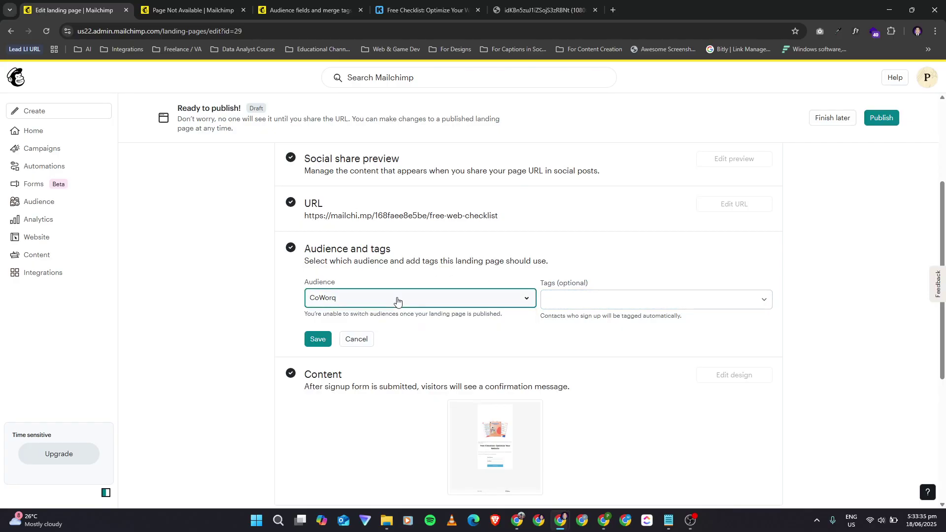
pyautogui.click(359, 340)
# Step: Review the Free Web Checklist settings checklist and publish the landing page
pyautogui.scroll(-1, 455, 330)
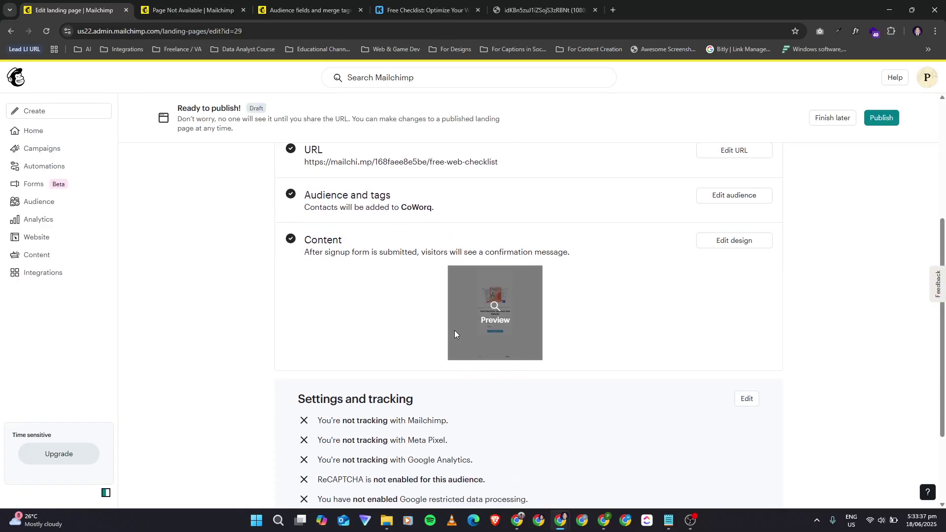
pyautogui.scroll(-1, 676, 309)
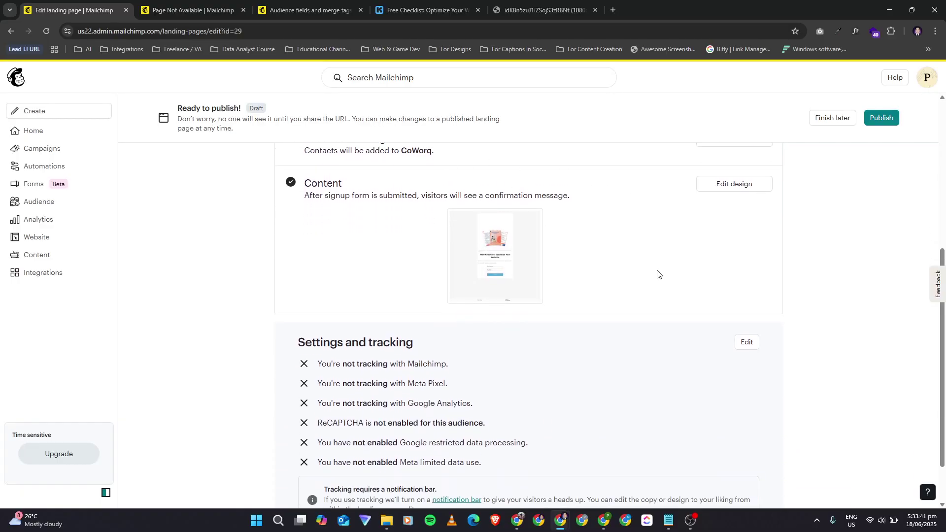
pyautogui.scroll(-1, 658, 286)
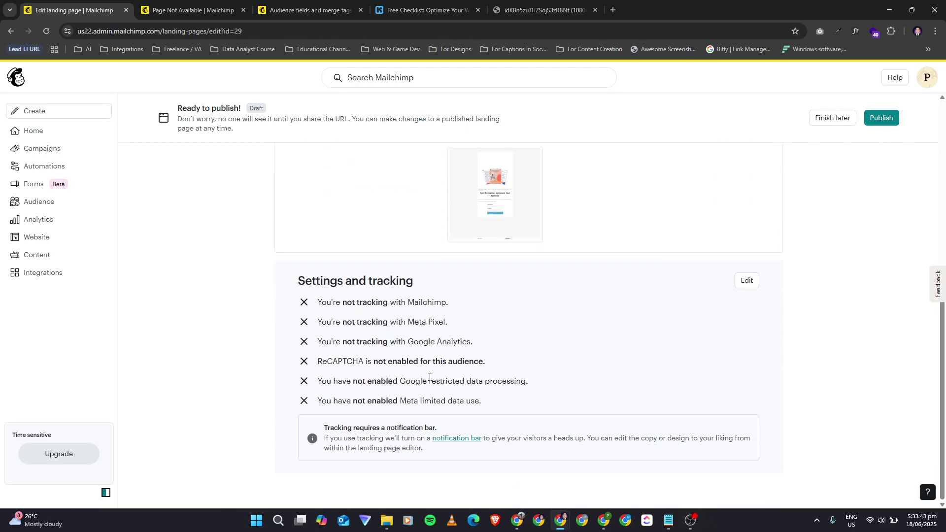
pyautogui.scroll(6, 429, 377)
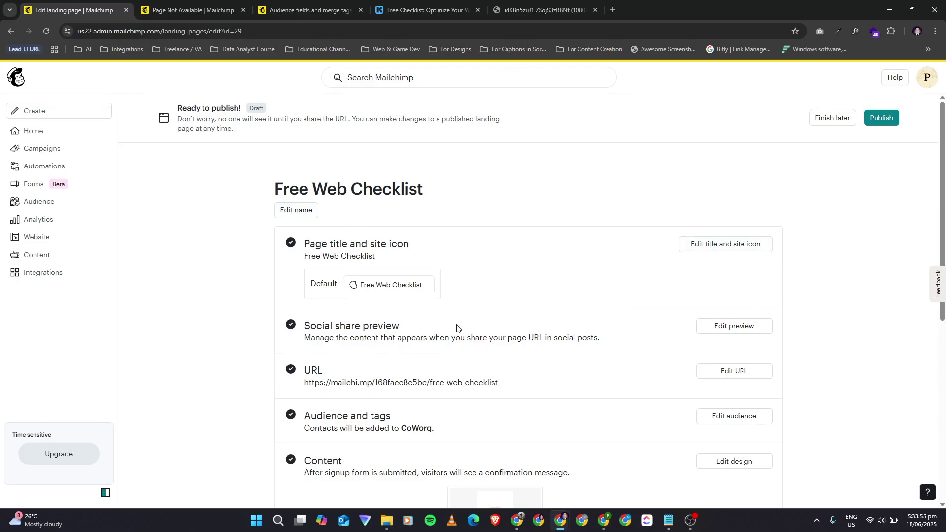
pyautogui.scroll(-5, 457, 329)
pyautogui.scroll(4, 457, 328)
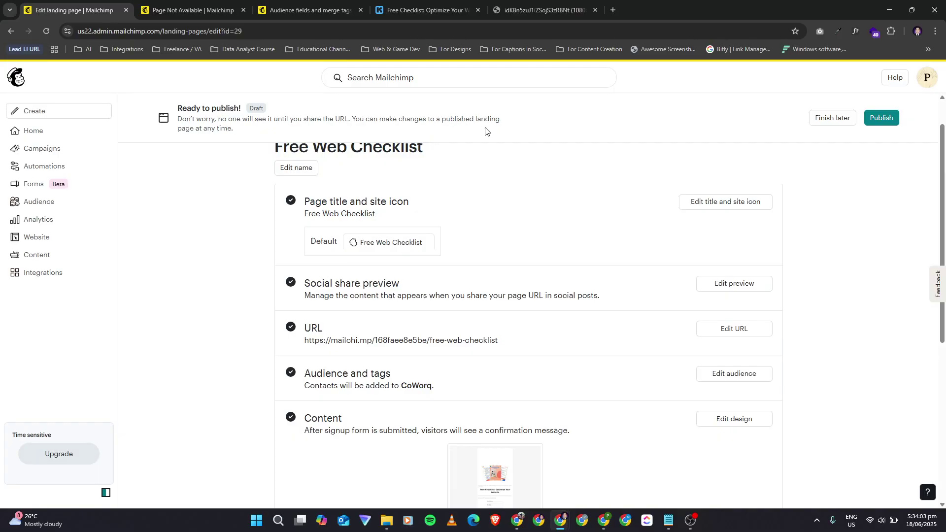
pyautogui.scroll(-5, 572, 339)
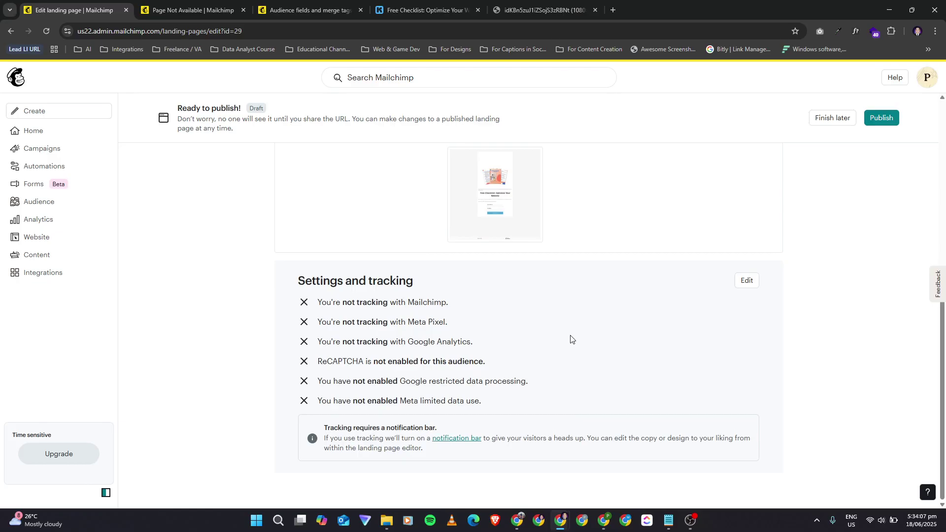
pyautogui.scroll(6, 571, 339)
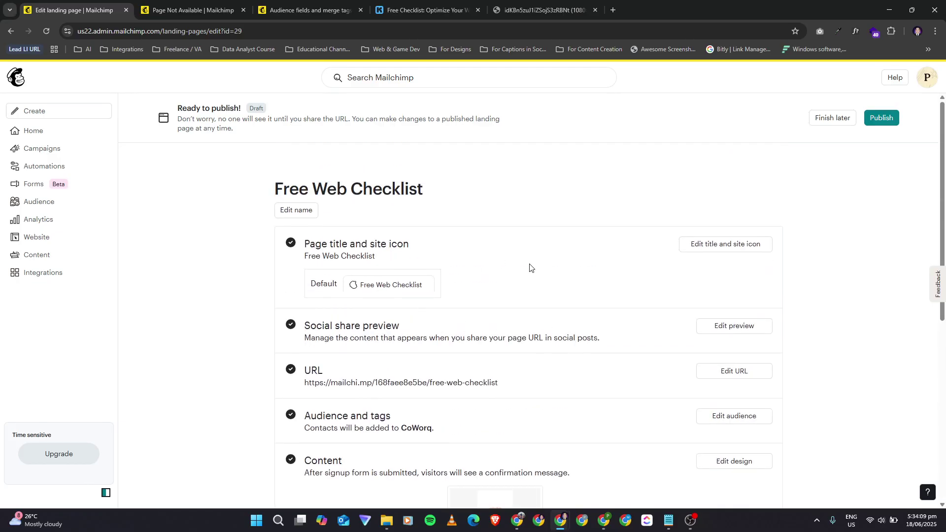
pyautogui.scroll(-3, 628, 293)
pyautogui.scroll(-1, 628, 293)
pyautogui.scroll(1, 602, 239)
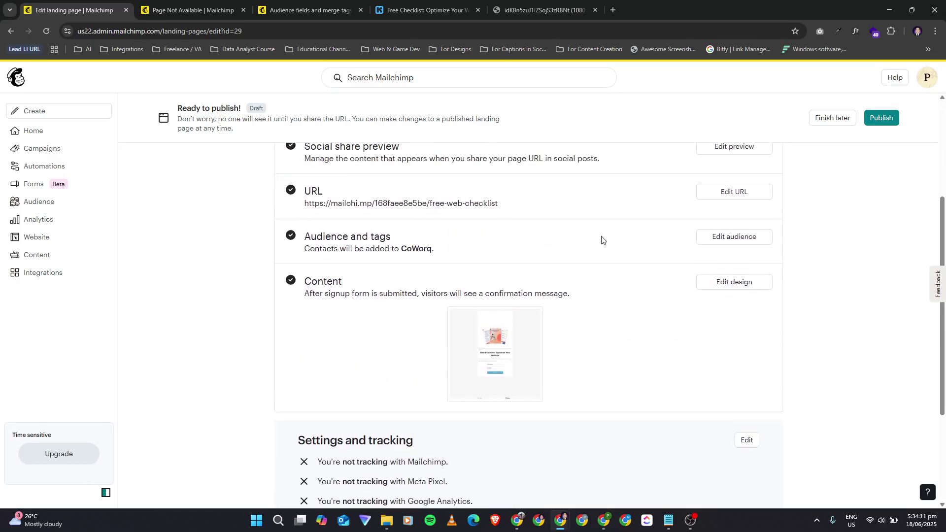
pyautogui.scroll(1, 602, 239)
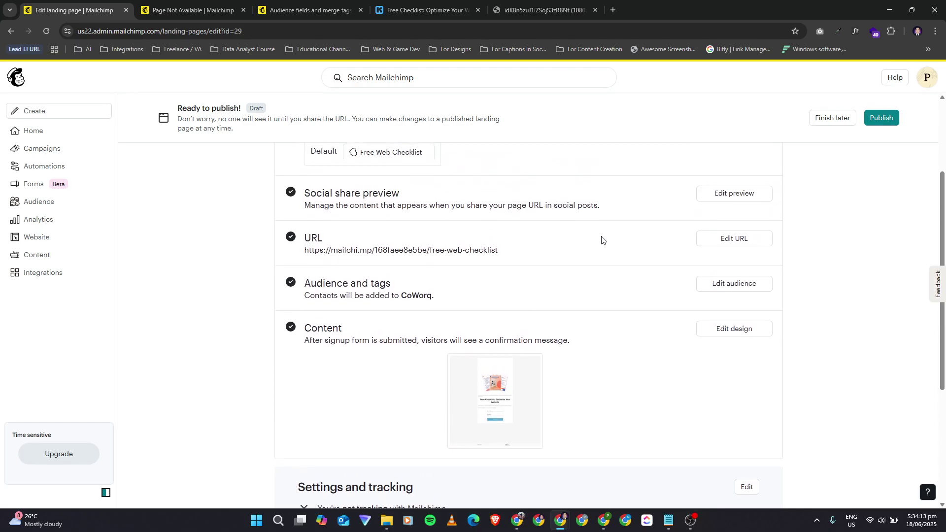
pyautogui.scroll(3, 601, 238)
pyautogui.click(880, 121)
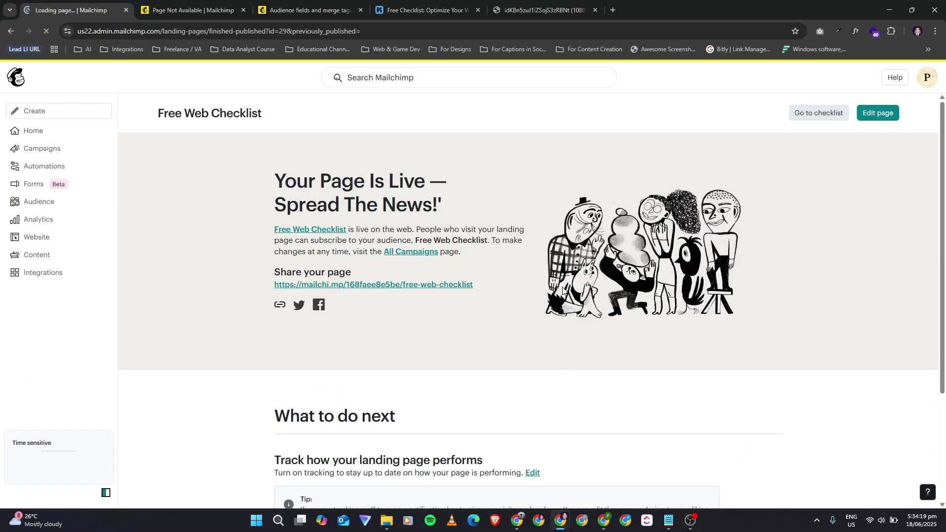
# Step: Scroll through the 'Your Page Is Live' confirmation and the Published page overview
pyautogui.scroll(-3, 624, 363)
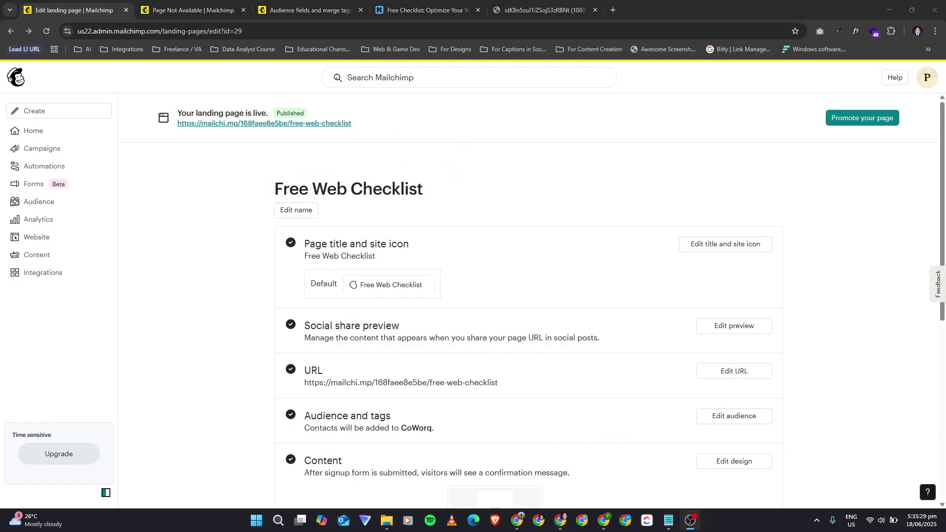
pyautogui.scroll(-7, 490, 336)
pyautogui.scroll(10, 491, 335)
# Step: Open the live Free Web Checklist page and scroll down to its signup form
pyautogui.click(286, 123)
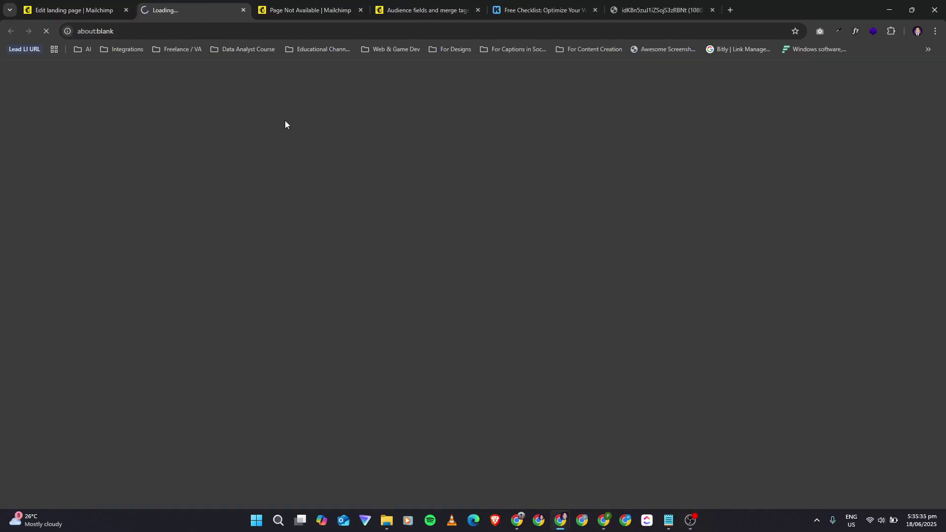
pyautogui.scroll(-2, 462, 285)
pyautogui.scroll(2, 462, 285)
pyautogui.scroll(-2, 462, 285)
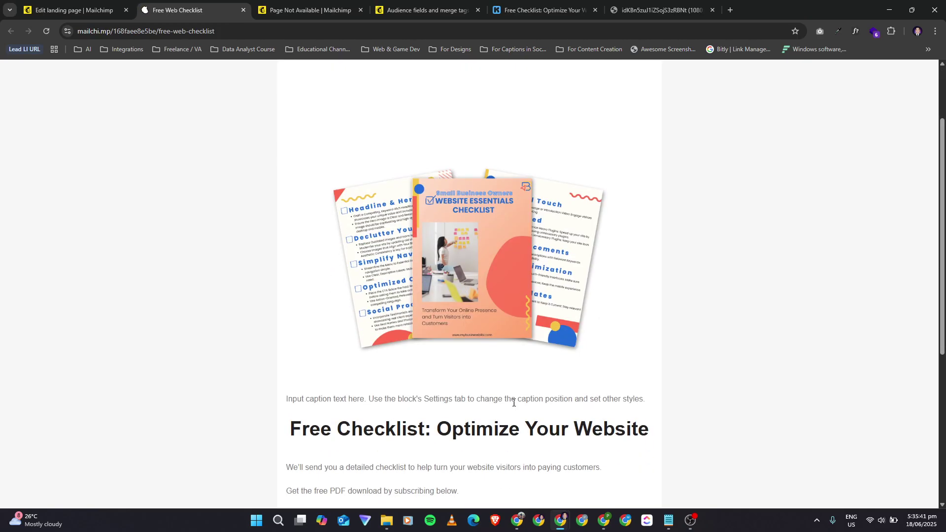
pyautogui.scroll(-5, 514, 402)
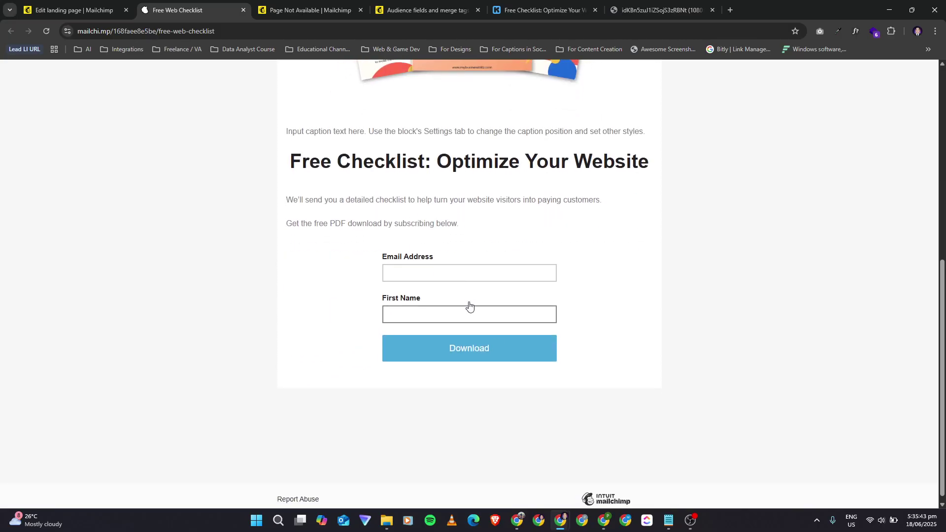
# Step: Enter a test e-mail address in the live form's Email Address field
pyautogui.click(435, 266)
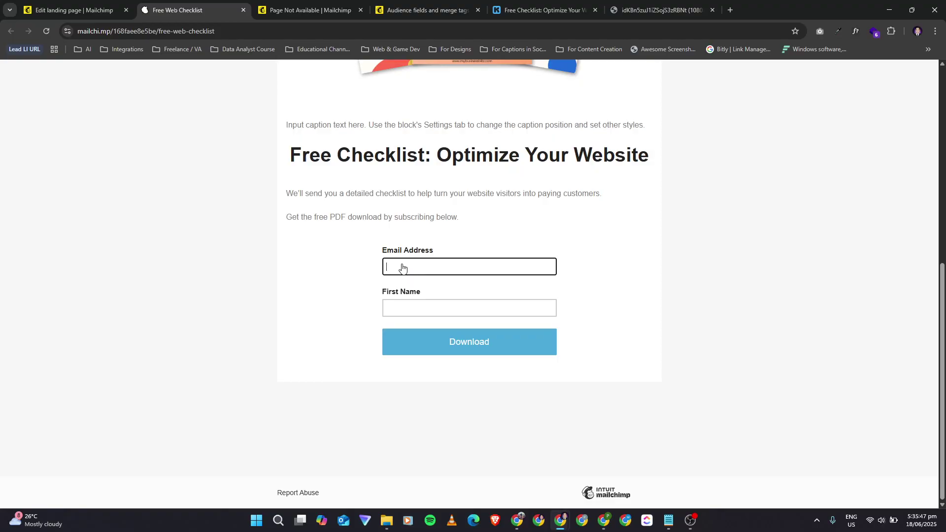
pyautogui.click(399, 301)
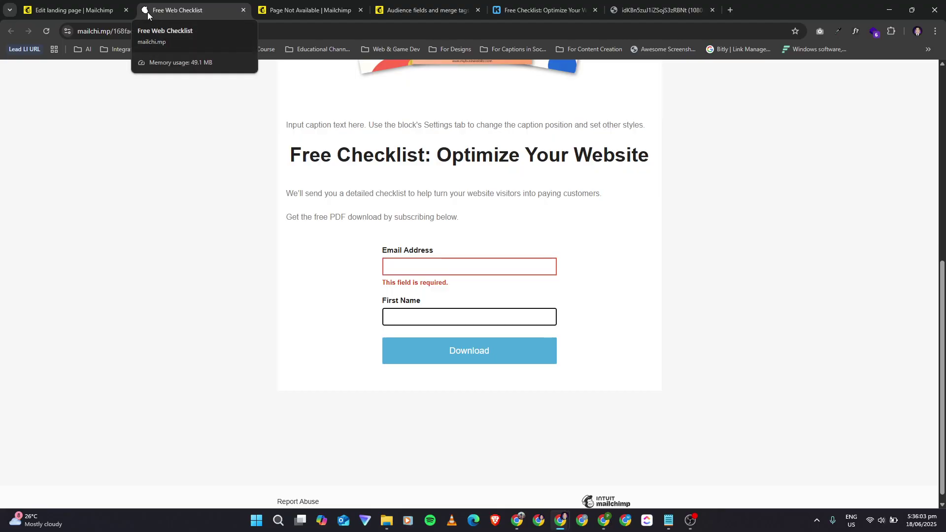
pyautogui.scroll(3, 482, 293)
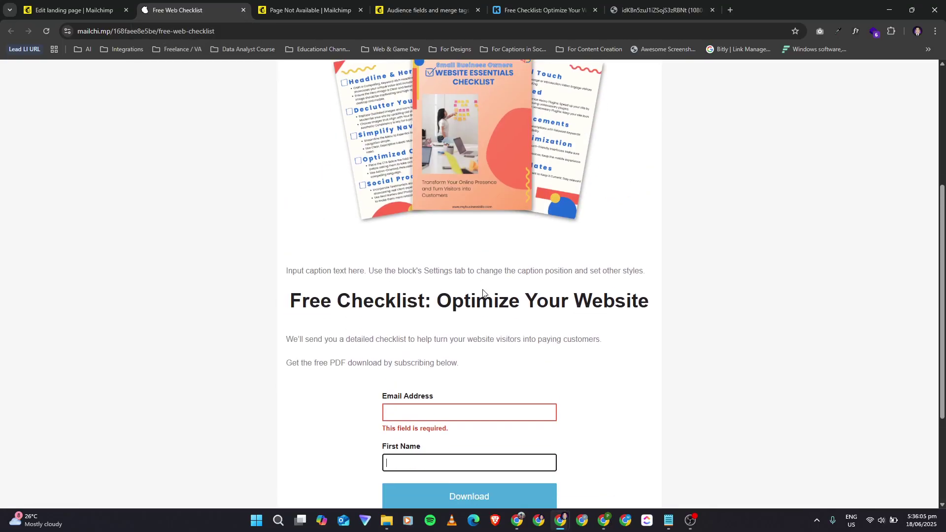
pyautogui.scroll(-3, 419, 286)
pyautogui.click(430, 272)
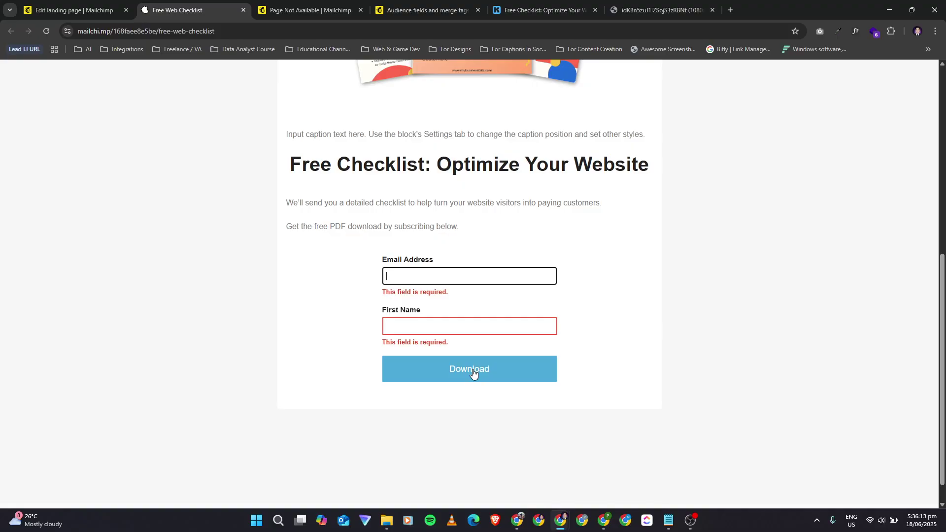
pyautogui.scroll(6, 502, 299)
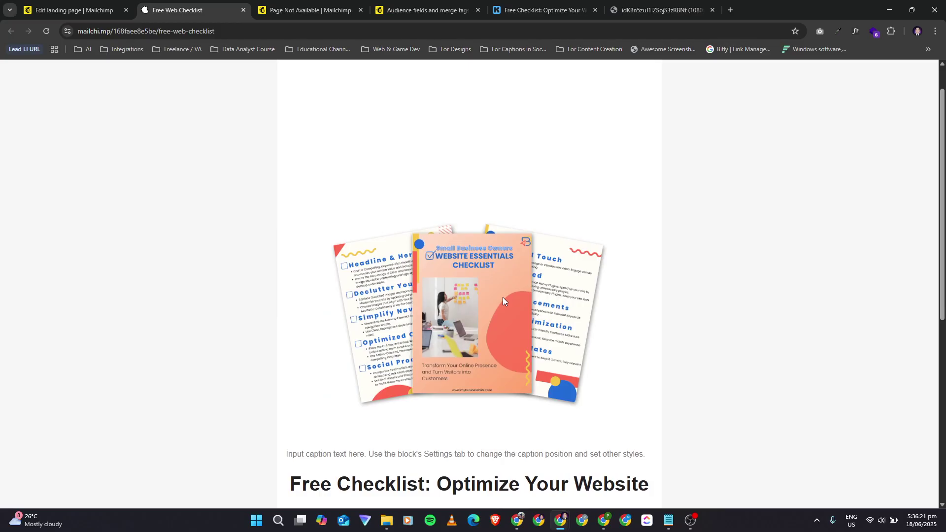
pyautogui.scroll(-6, 502, 299)
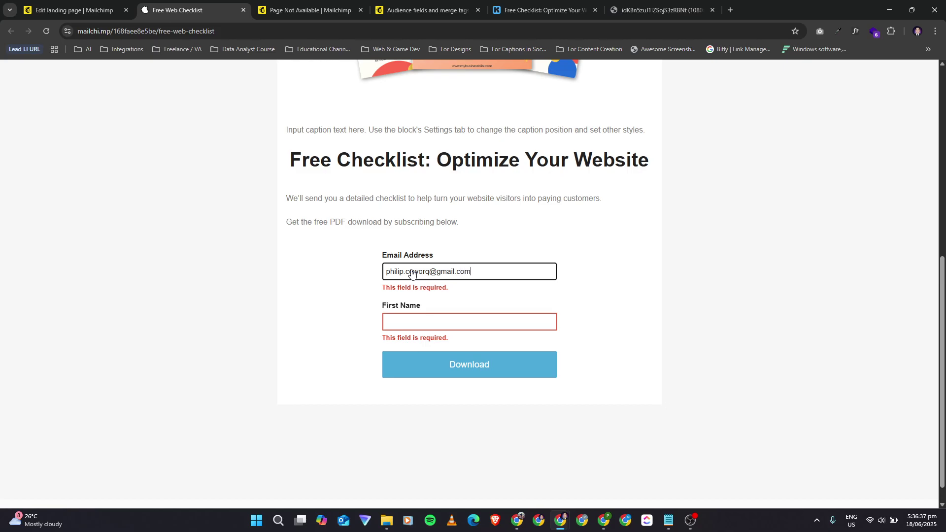
# Step: Enter first name 'test', submit the live signup with Download, and view the success message
pyautogui.press('Tab')
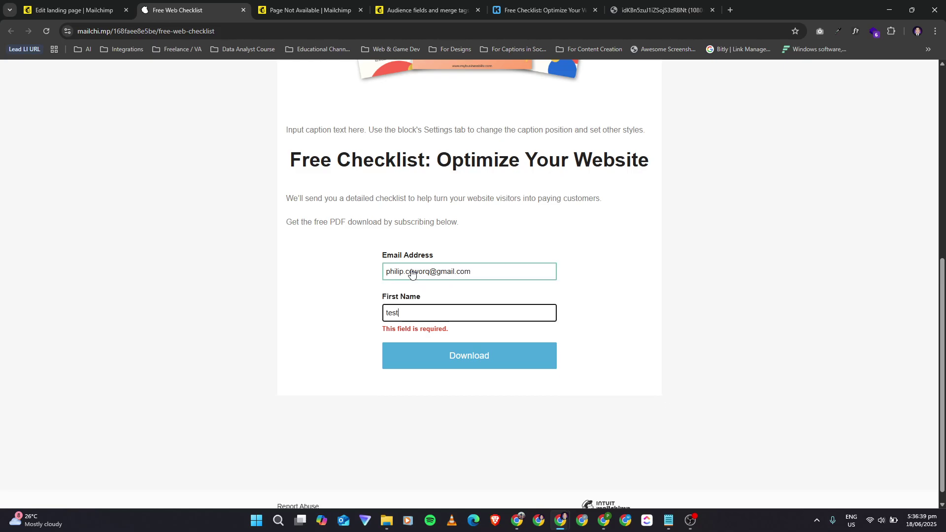
pyautogui.click(442, 363)
pyautogui.click(454, 352)
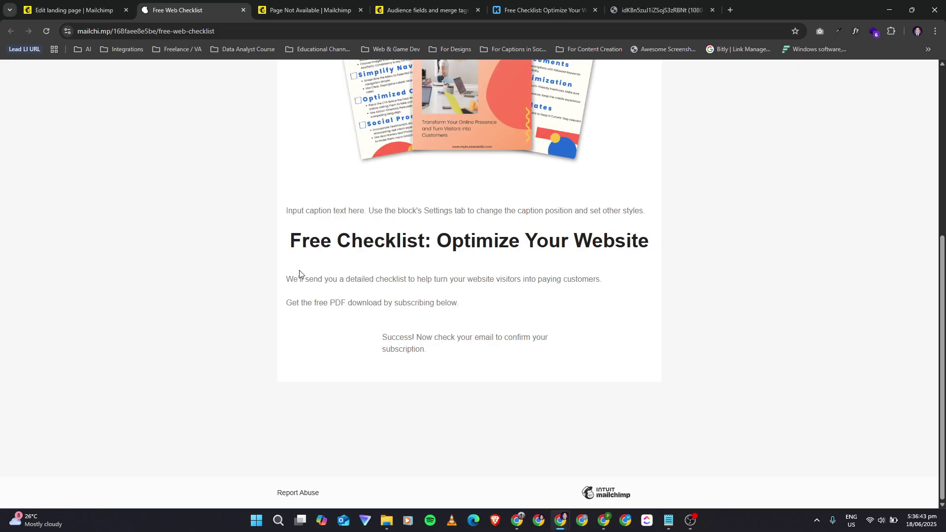
pyautogui.moveTo(442, 353); pyautogui.dragTo(261, 266)
pyautogui.click(341, 293)
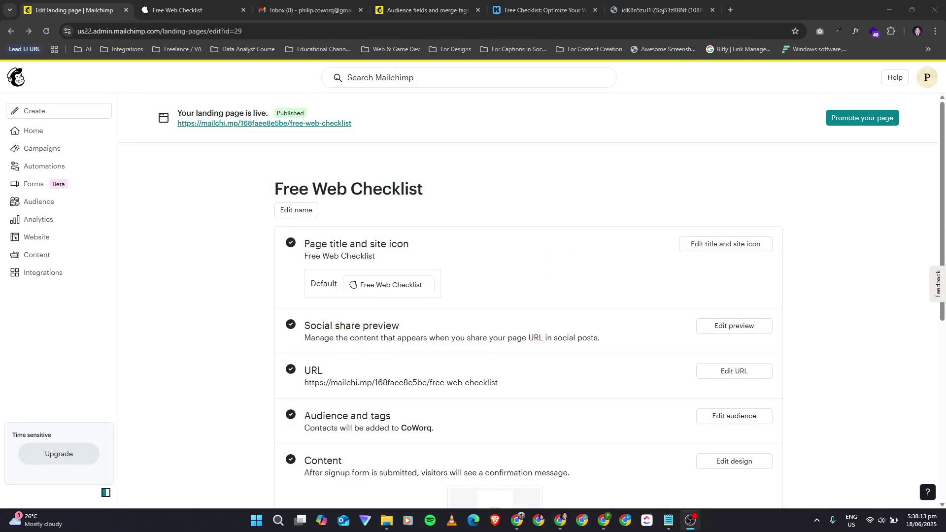
# Step: Browse the Automation flows templates such as Welcome new contacts and Recover abandoned carts
pyautogui.click(59, 166)
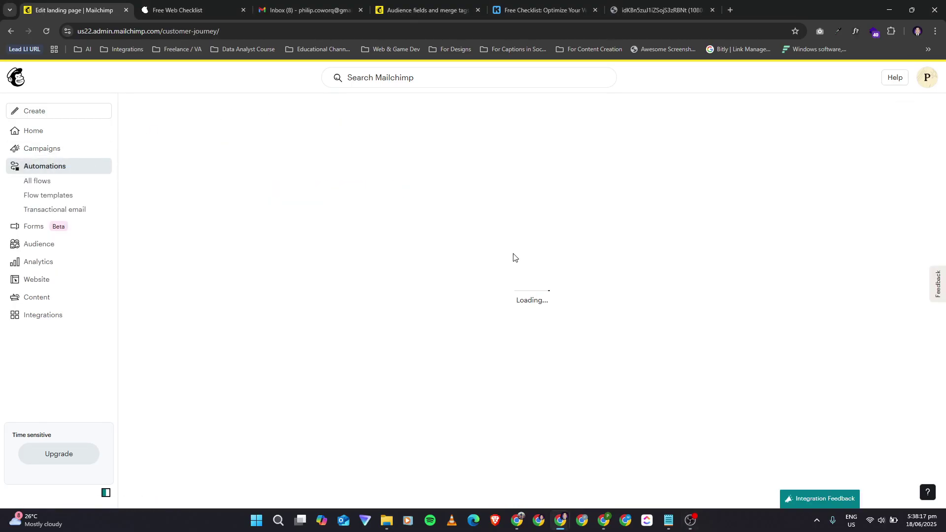
pyautogui.scroll(-1, 598, 371)
pyautogui.scroll(-4, 598, 371)
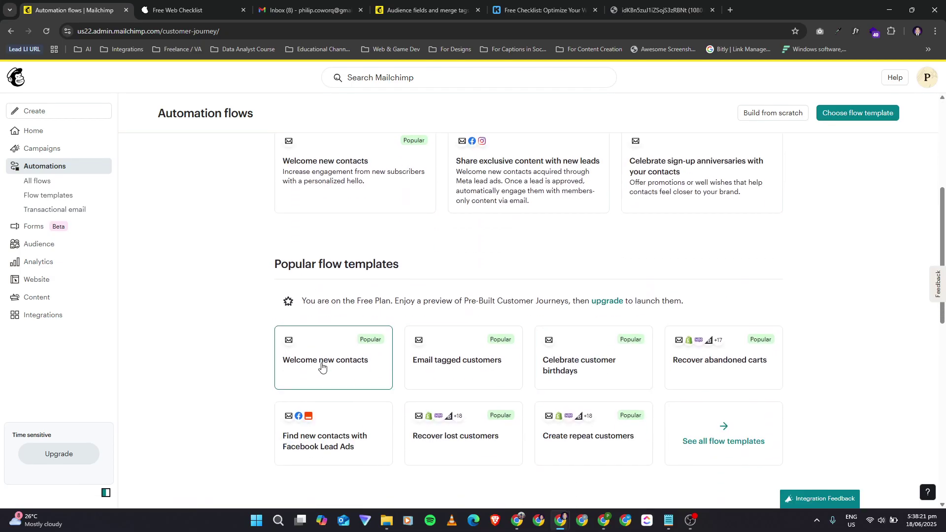
pyautogui.scroll(2, 324, 276)
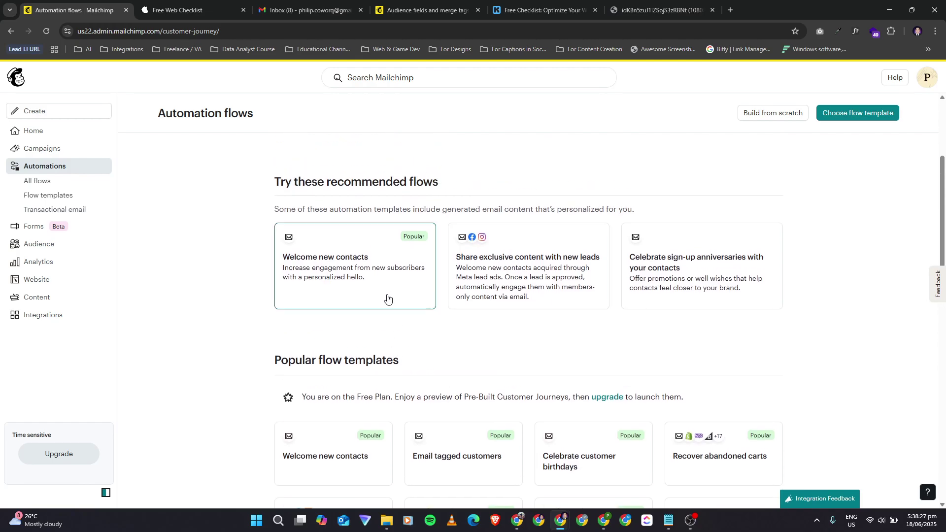
pyautogui.scroll(-3, 660, 285)
pyautogui.scroll(-10, 670, 285)
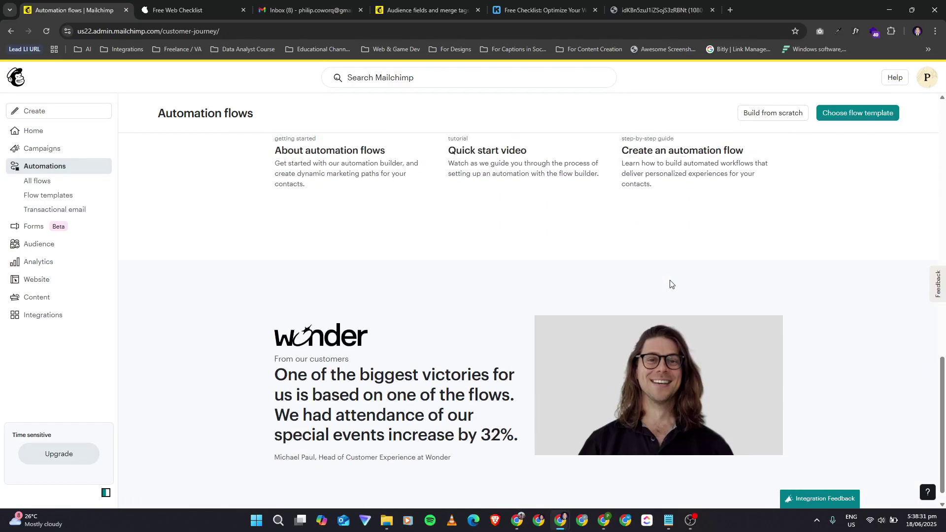
pyautogui.scroll(9, 671, 283)
pyautogui.scroll(1, 640, 373)
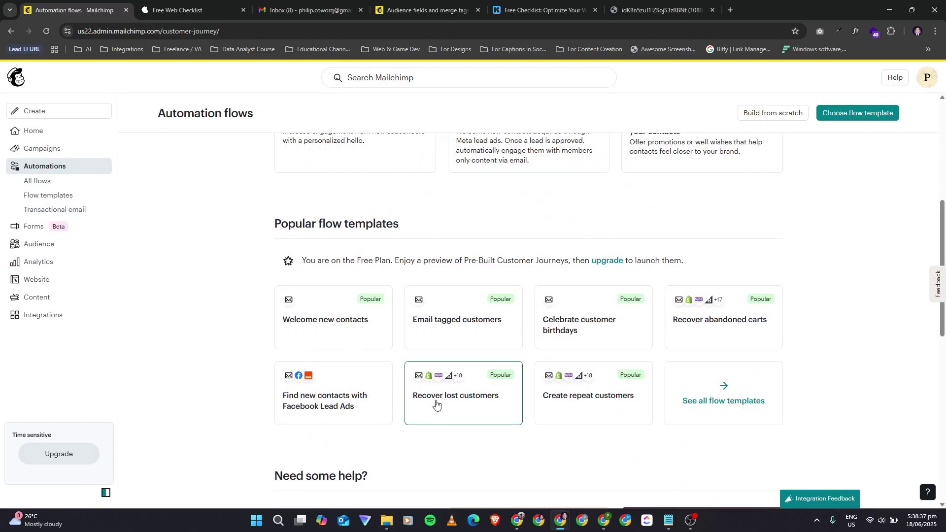
# Step: Preview the Welcome new contacts template (signup trigger, Welcome email) and create a draft flow from it
pyautogui.click(317, 328)
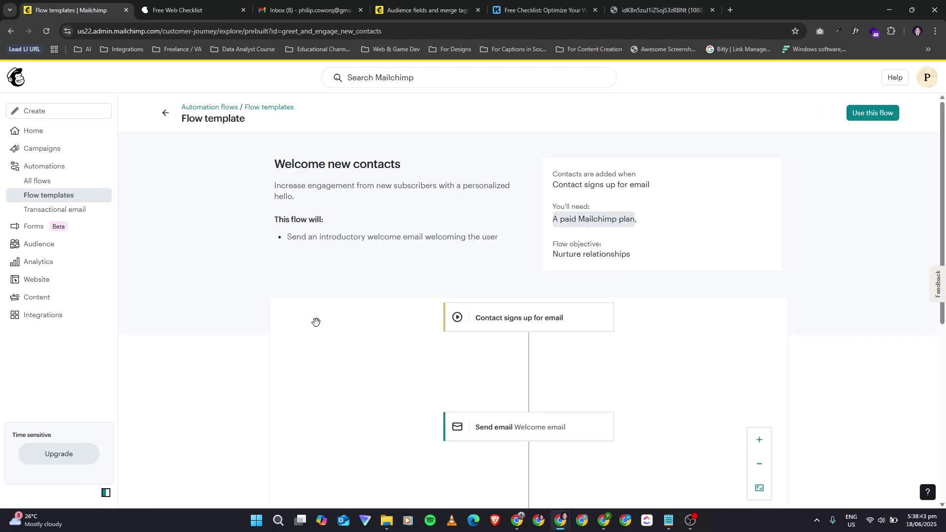
pyautogui.scroll(-5, 316, 322)
pyautogui.scroll(5, 316, 322)
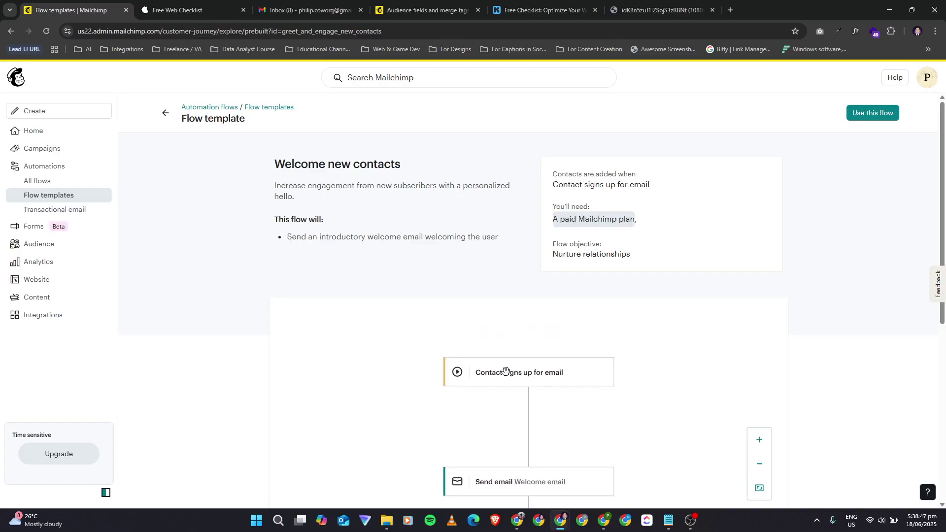
pyautogui.scroll(-1, 449, 431)
pyautogui.scroll(-2, 448, 432)
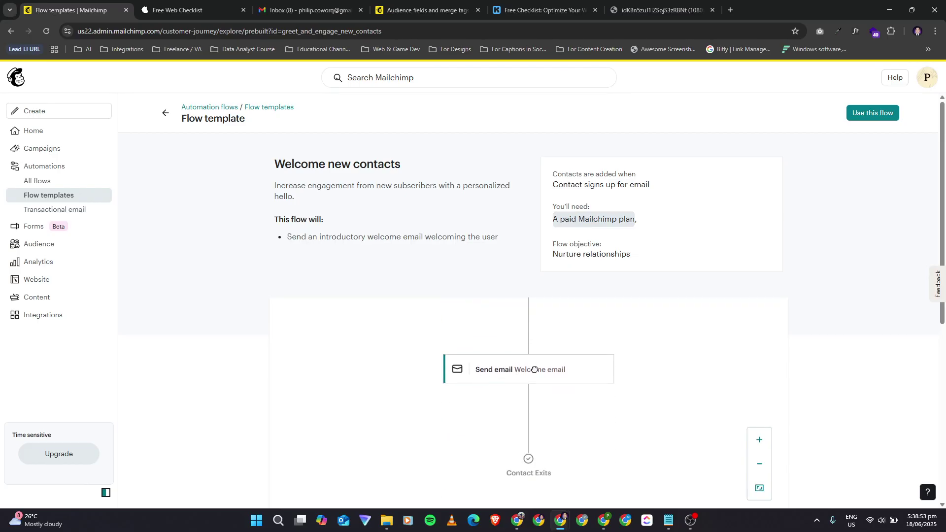
pyautogui.click(465, 374)
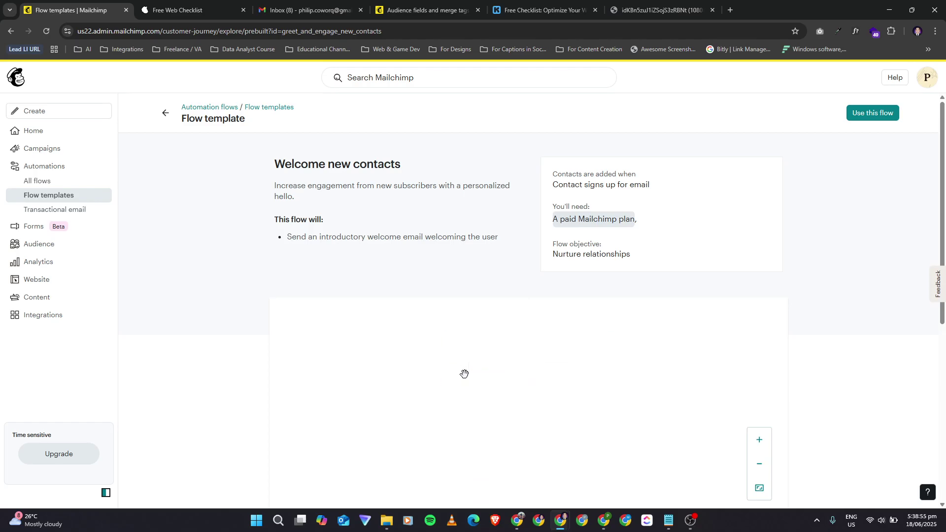
pyautogui.scroll(8, 465, 374)
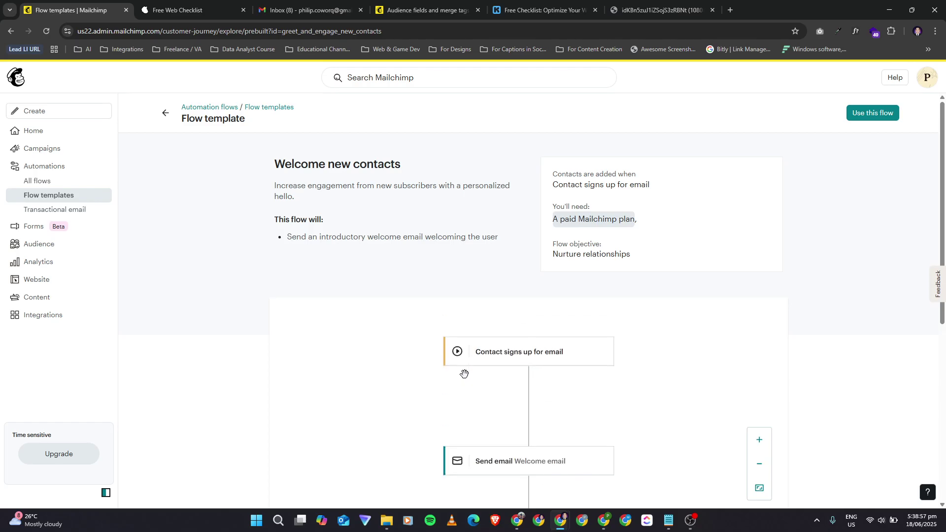
pyautogui.scroll(-5, 542, 370)
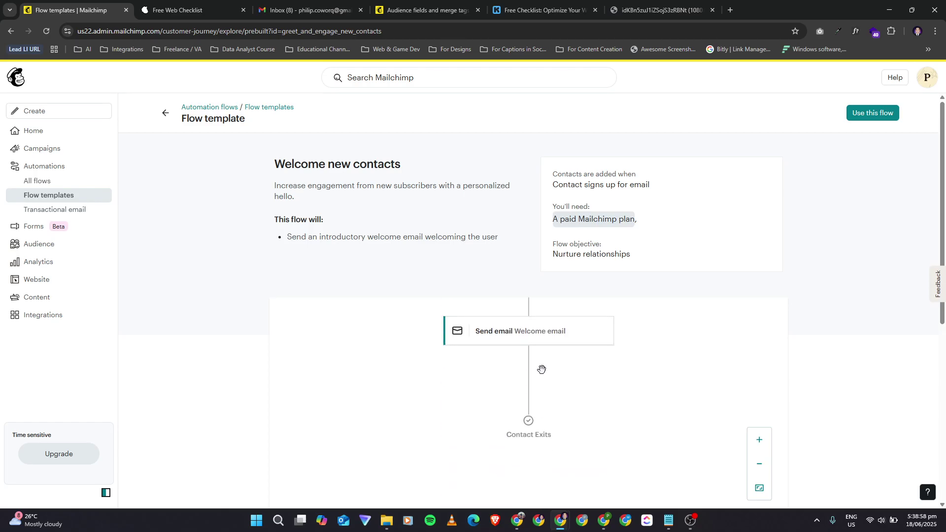
pyautogui.click(874, 113)
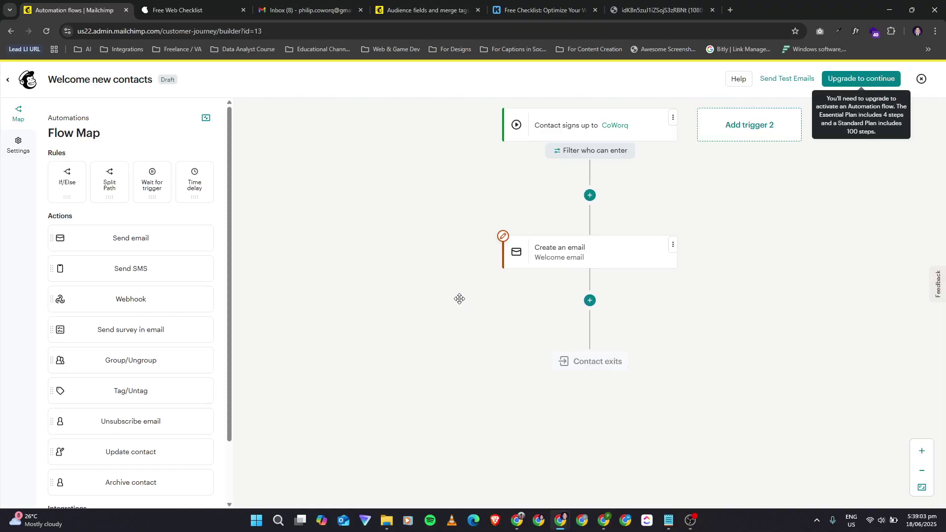
pyautogui.click(591, 256)
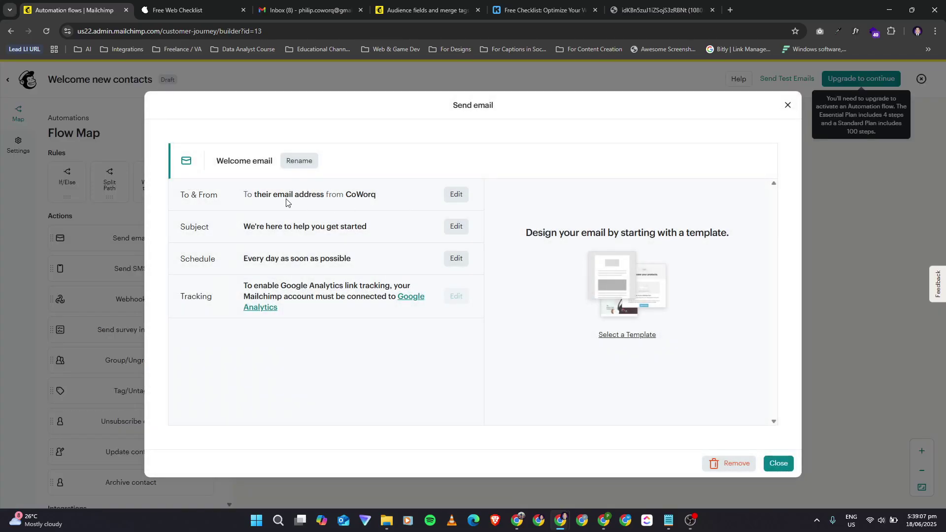
pyautogui.click(457, 195)
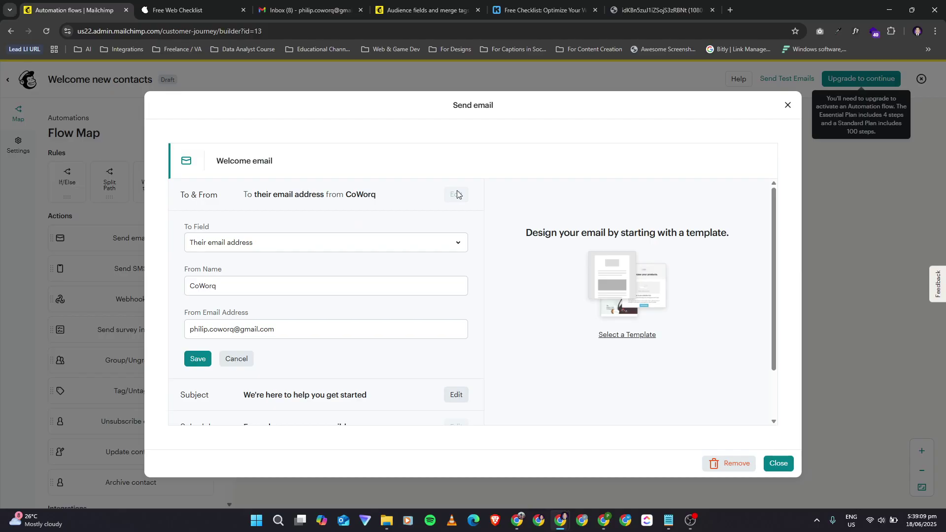
pyautogui.click(308, 241)
pyautogui.click(308, 240)
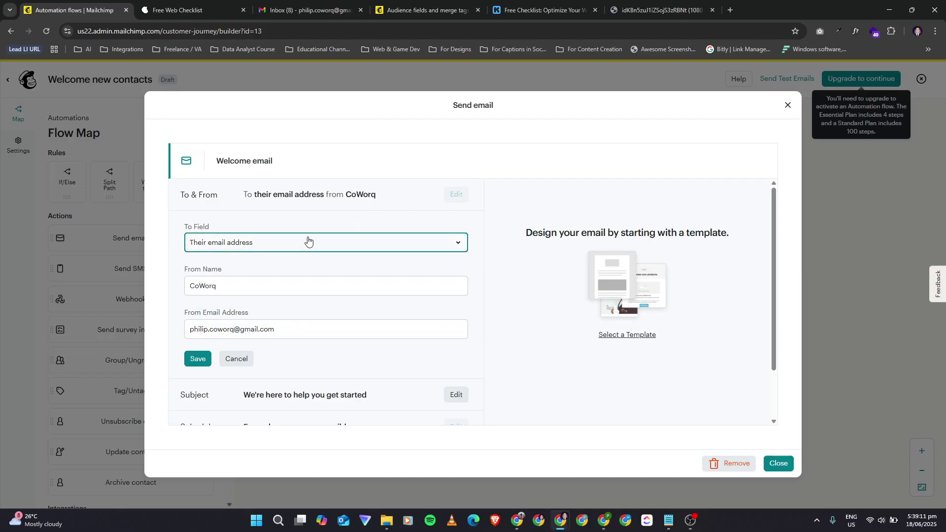
pyautogui.scroll(-1, 326, 318)
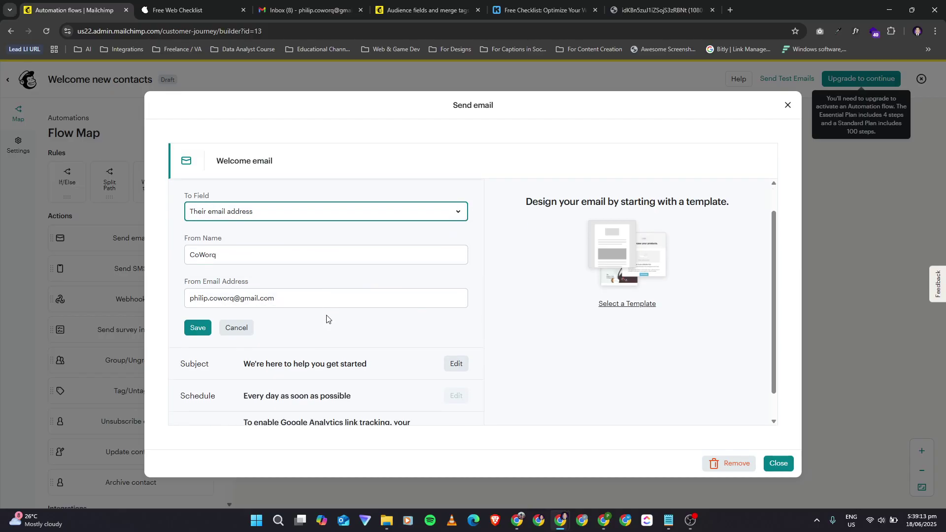
pyautogui.scroll(-1, 330, 319)
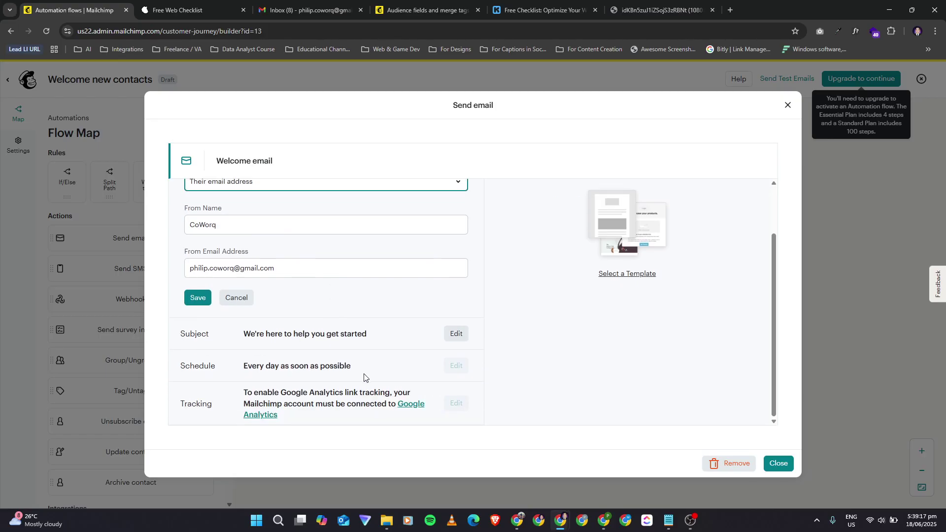
pyautogui.click(458, 333)
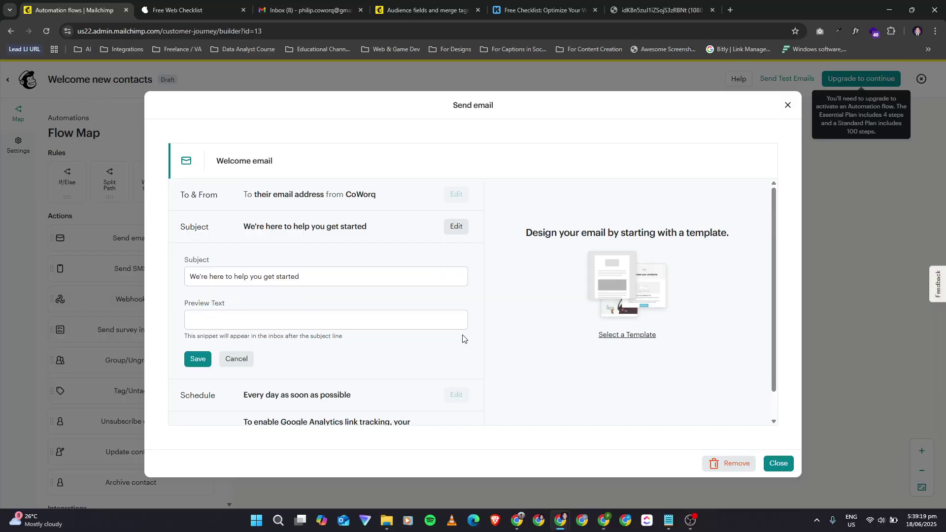
pyautogui.click(361, 274)
pyautogui.click(294, 319)
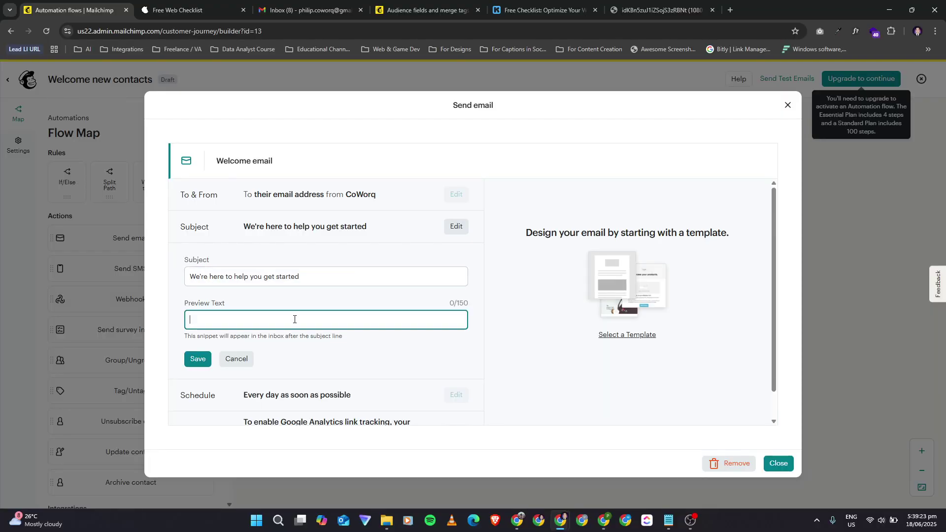
pyautogui.scroll(-1, 333, 358)
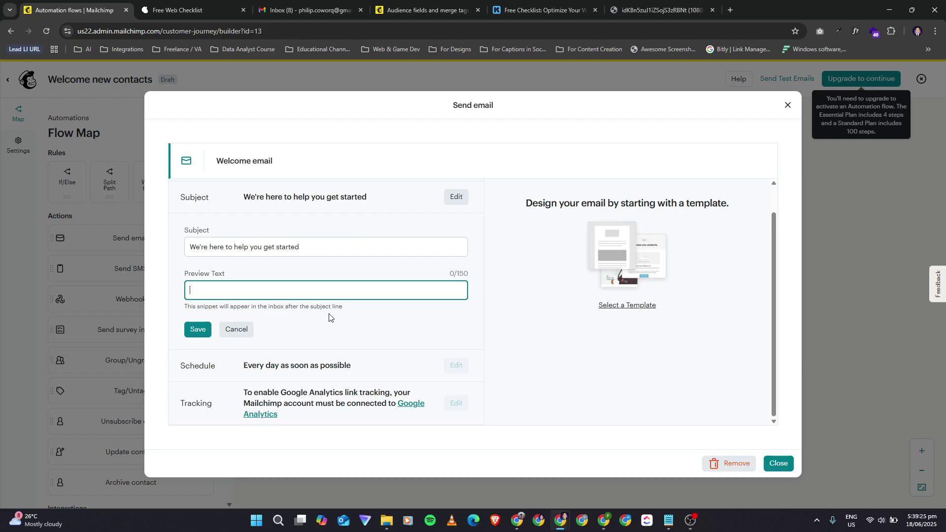
pyautogui.click(237, 329)
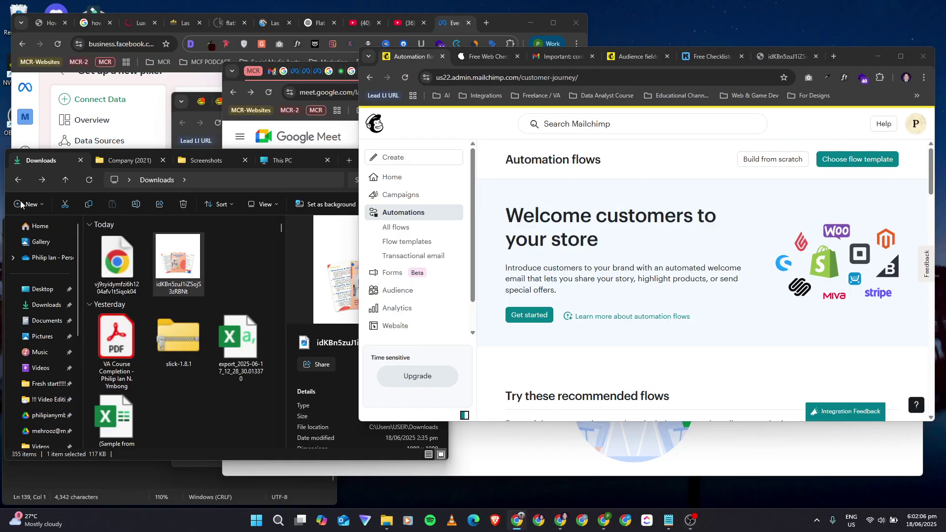
# Step: Start a Welcome new contacts draft from the Automation flows banner, triggered by CoWorq signups
pyautogui.scroll(-1, 654, 271)
pyautogui.scroll(1, 621, 286)
pyautogui.scroll(-1, 620, 286)
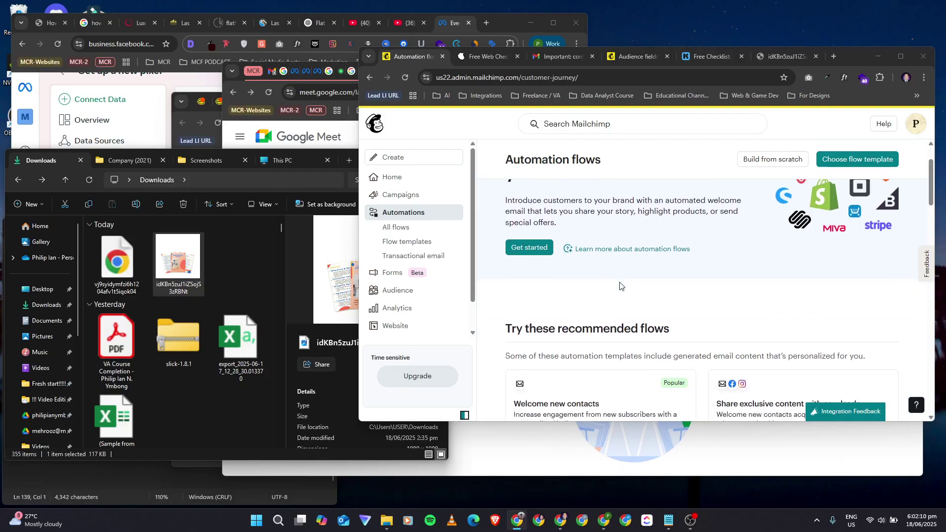
pyautogui.click(530, 253)
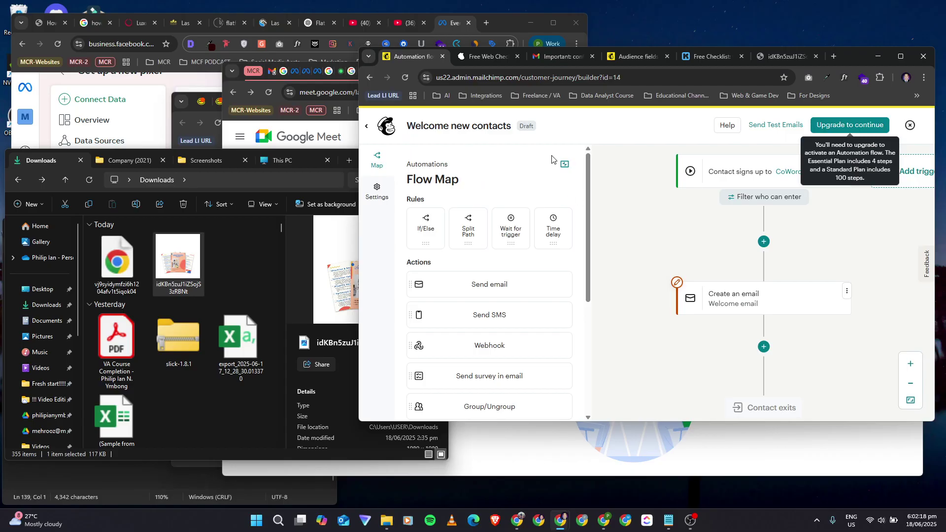
pyautogui.scroll(-2, 667, 279)
pyautogui.scroll(3, 667, 280)
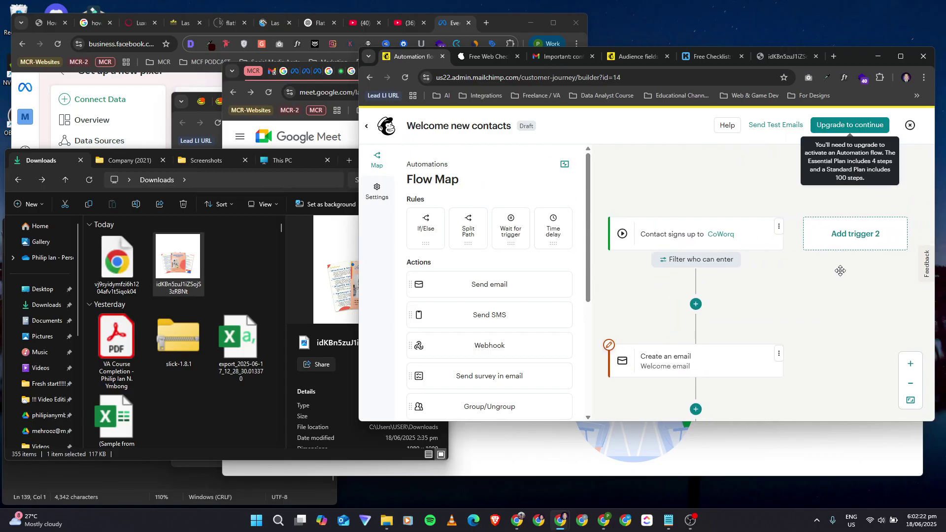
pyautogui.hscroll(-1, 840, 270)
pyautogui.moveTo(736, 298)
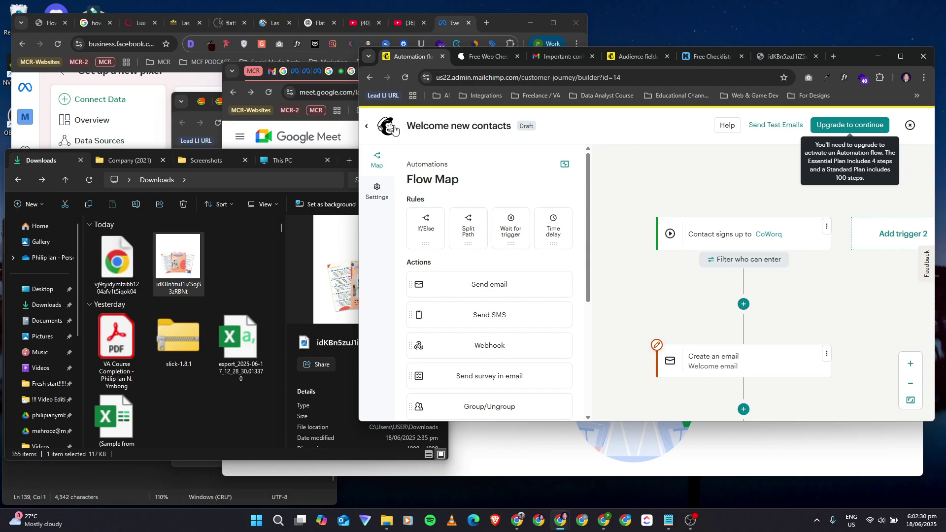
# Step: Exit the flow builder, preview the Welcome new contacts template, and return to the automations overview
pyautogui.click(367, 130)
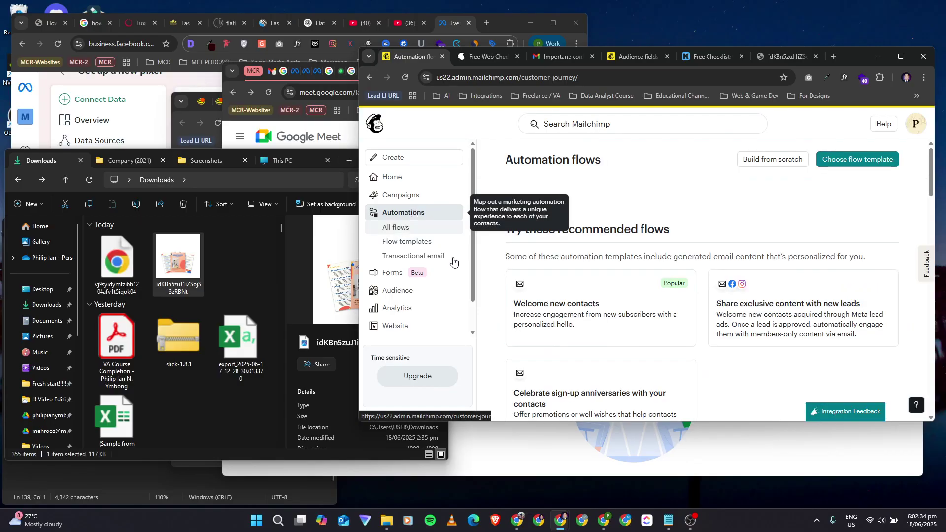
pyautogui.scroll(-1, 602, 308)
pyautogui.scroll(-2, 601, 308)
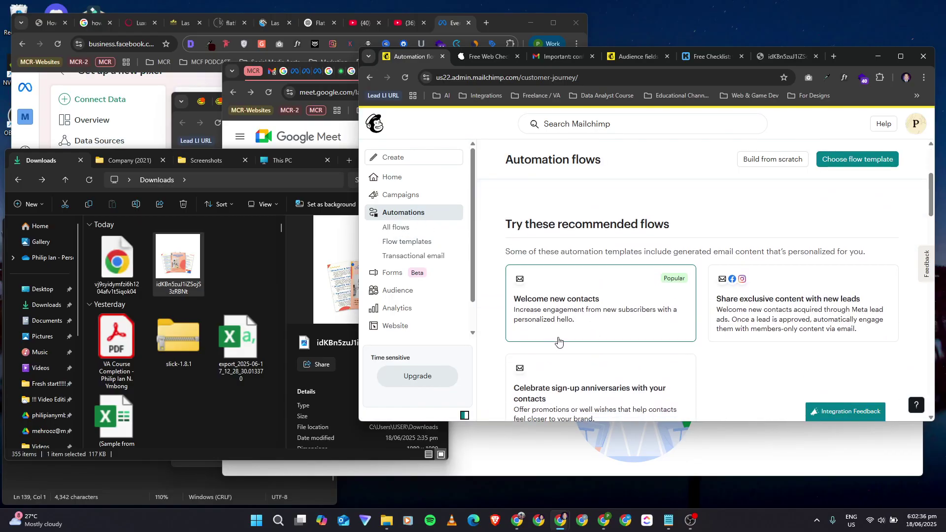
pyautogui.scroll(-3, 582, 266)
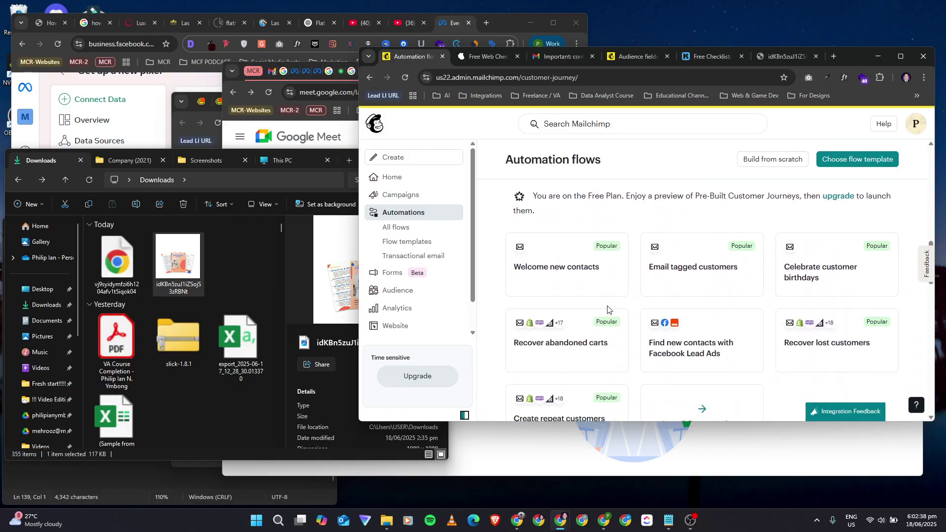
pyautogui.click(562, 232)
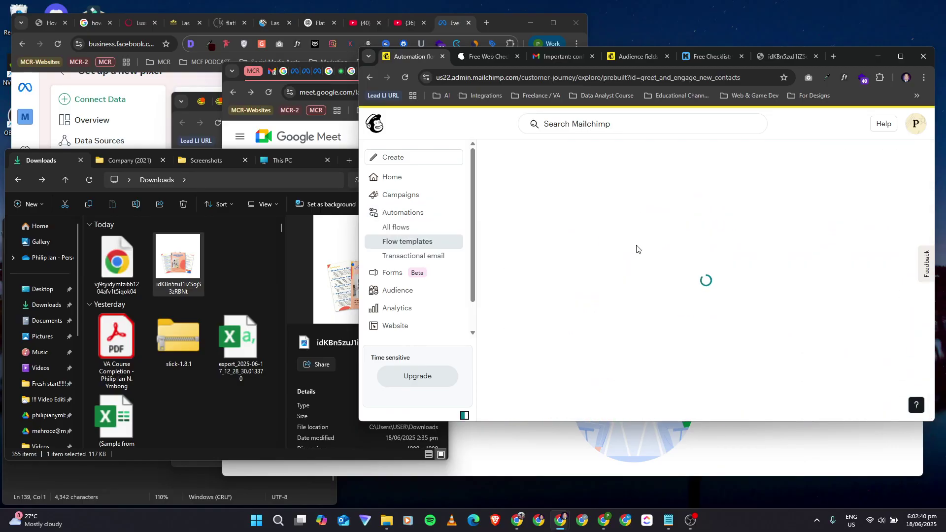
pyautogui.scroll(-10, 755, 292)
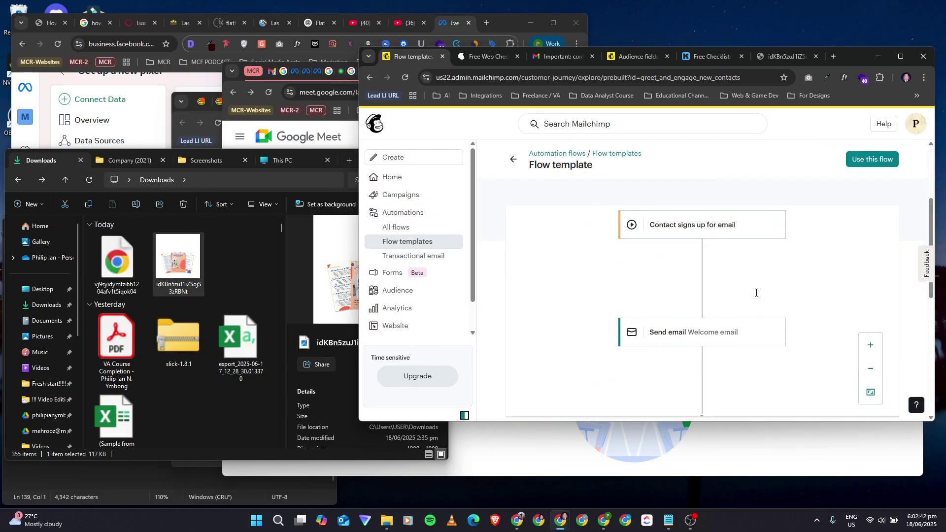
pyautogui.scroll(8, 755, 292)
pyautogui.scroll(-2, 614, 261)
pyautogui.click(513, 159)
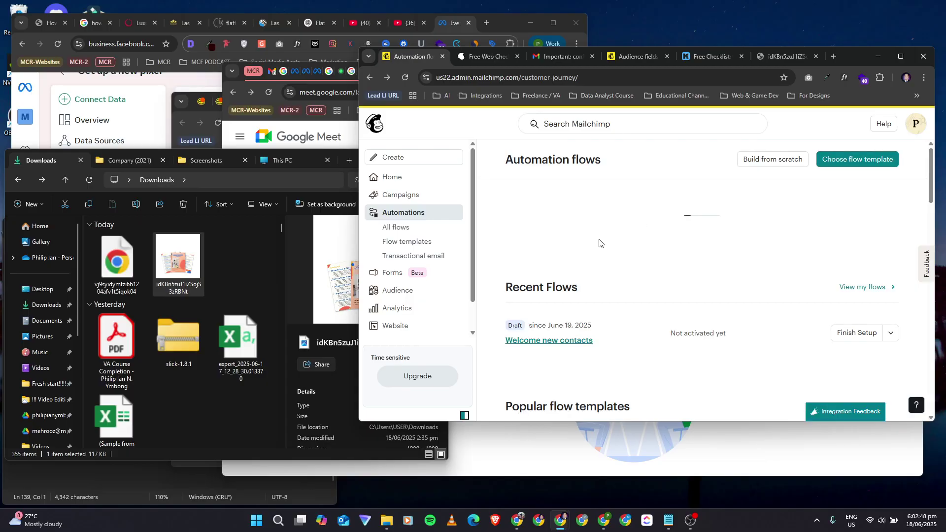
# Step: List all flows in a maximized window and open the Welcome new contacts draft
pyautogui.scroll(-5, 538, 274)
pyautogui.scroll(4, 537, 274)
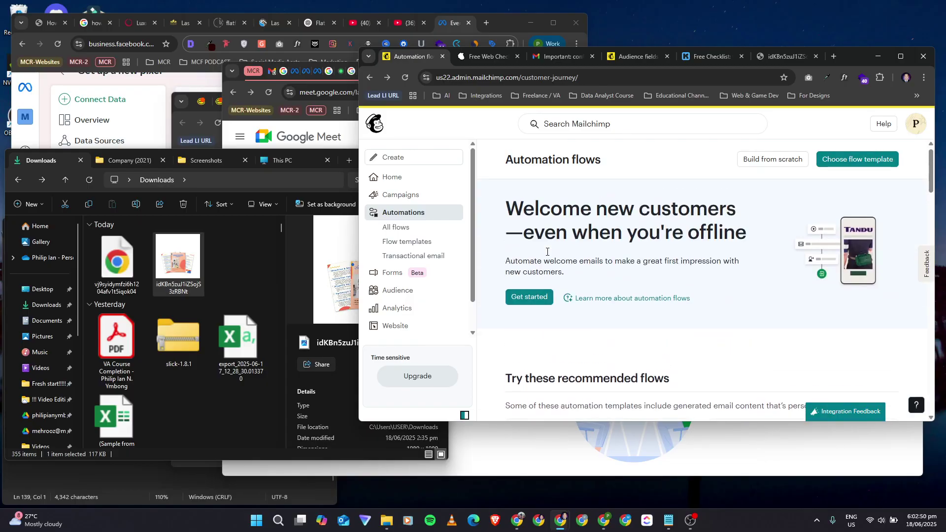
pyautogui.scroll(-4, 549, 256)
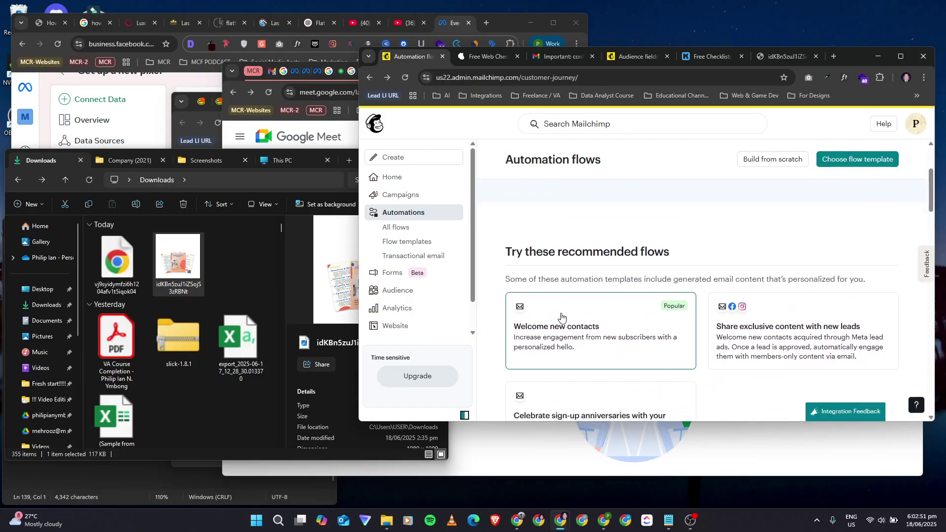
pyautogui.click(413, 228)
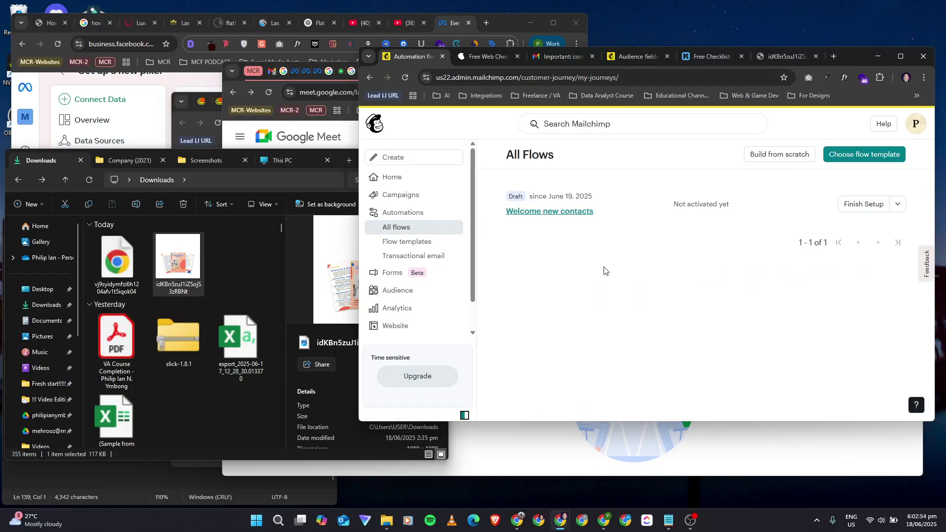
pyautogui.click(901, 56)
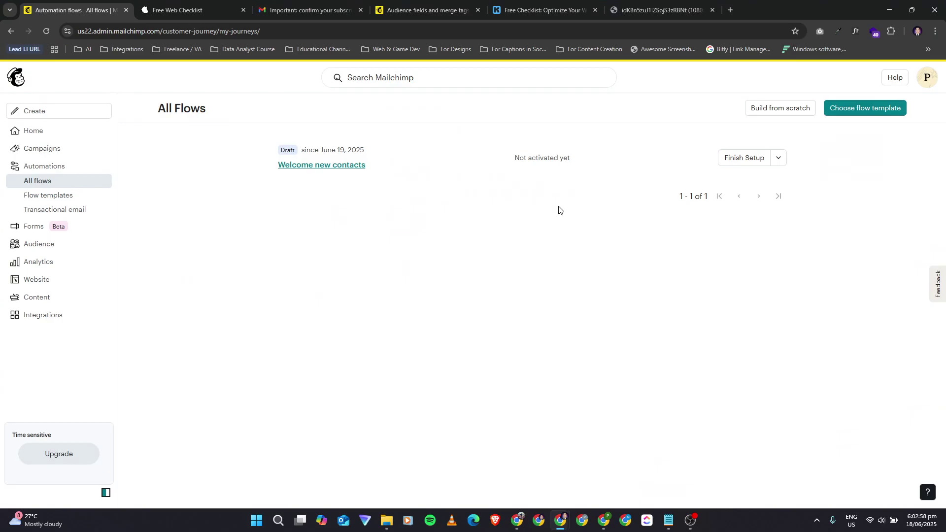
pyautogui.click(329, 165)
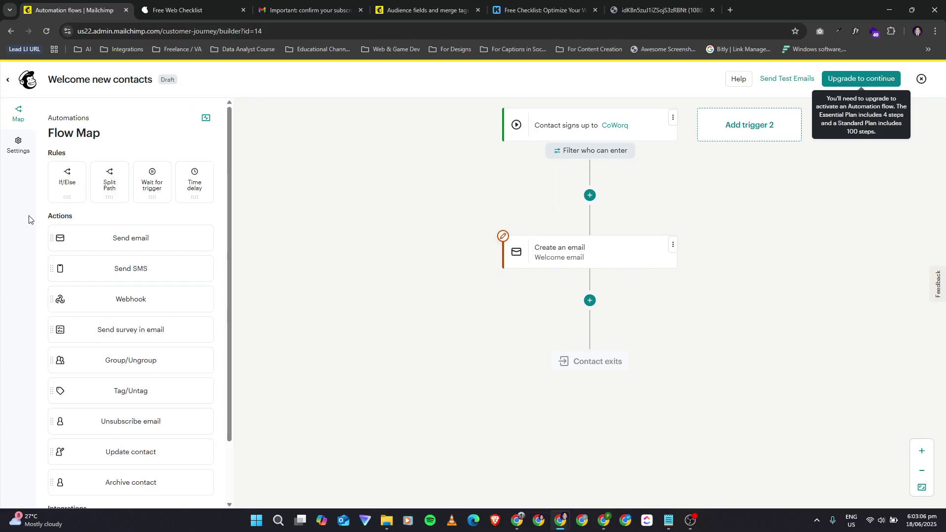
# Step: Inspect the CoWorq signup trigger settings and the entry filter, leaving both unchanged
pyautogui.hotkey('alt', 'Tab')
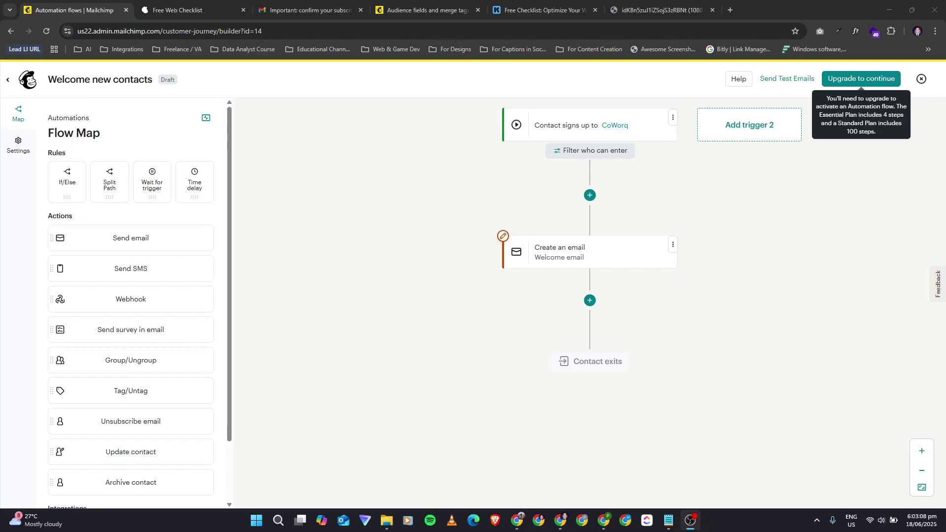
pyautogui.hotkey('alt', 'Tab')
pyautogui.click(555, 130)
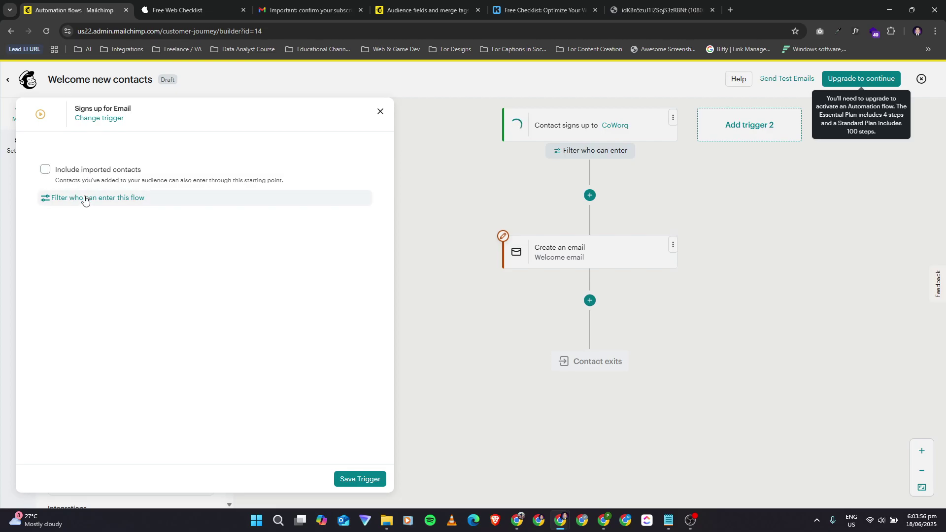
pyautogui.click(381, 114)
pyautogui.click(606, 154)
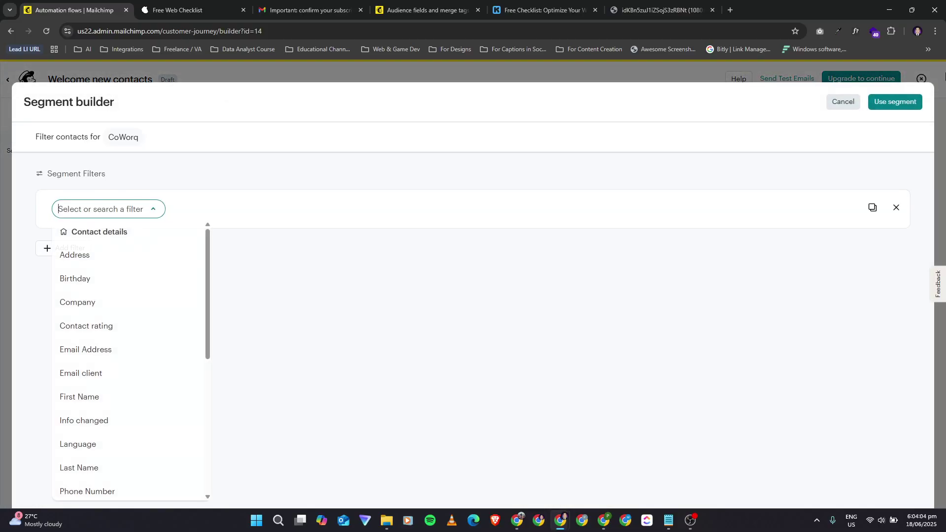
pyautogui.click(836, 105)
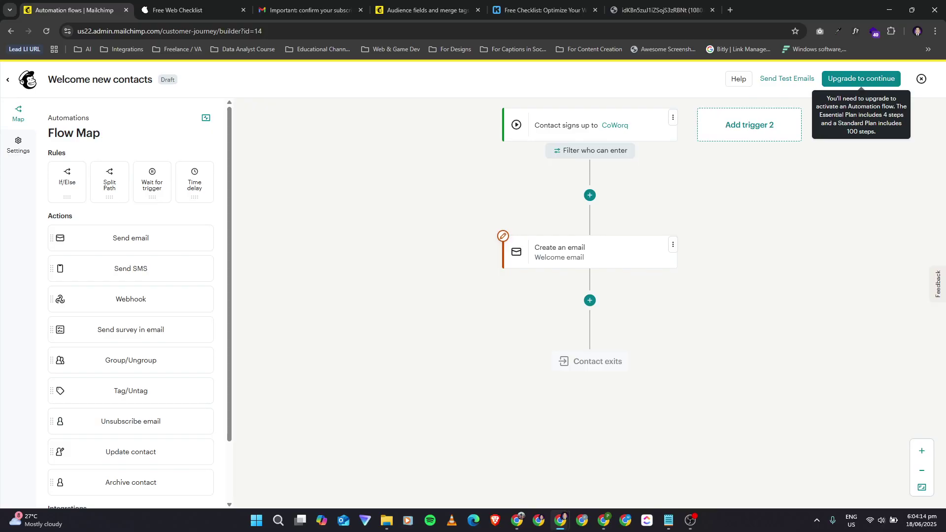
pyautogui.click(593, 204)
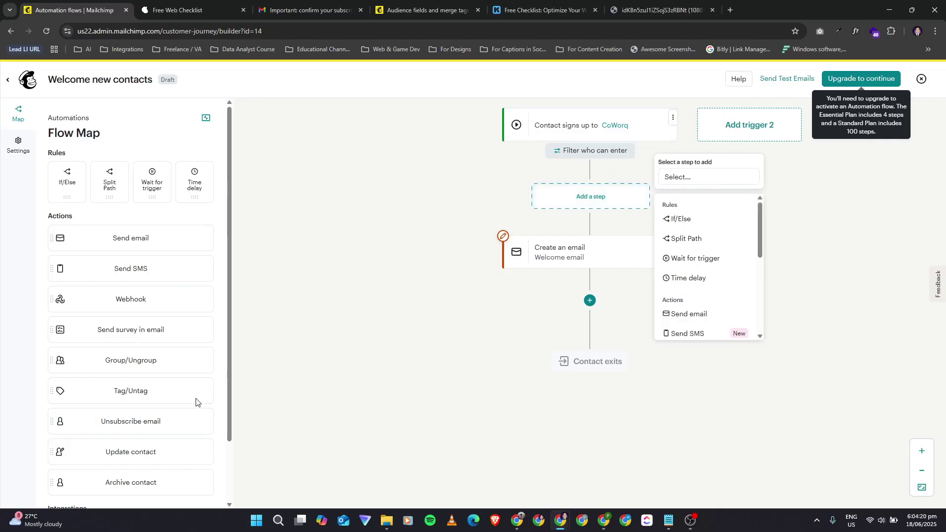
pyautogui.click(228, 197)
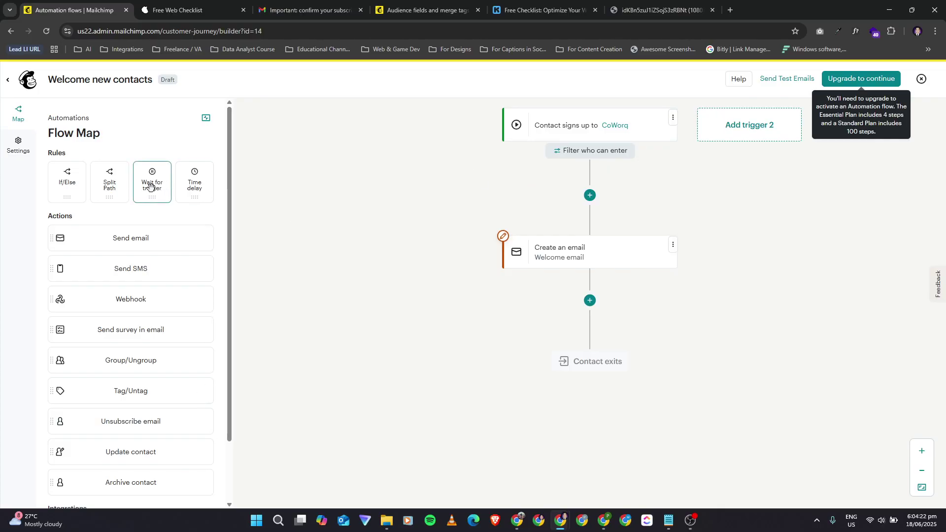
pyautogui.click(190, 185)
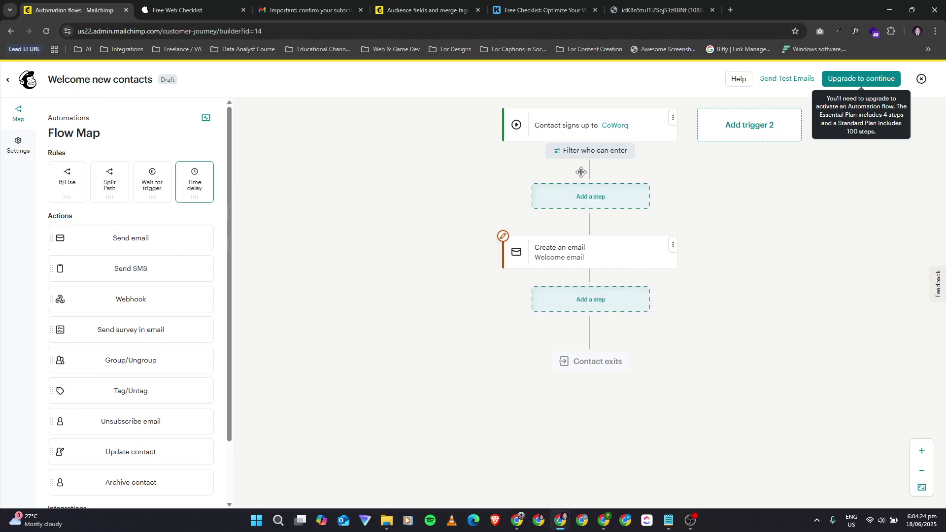
pyautogui.moveTo(202, 197); pyautogui.dragTo(590, 199)
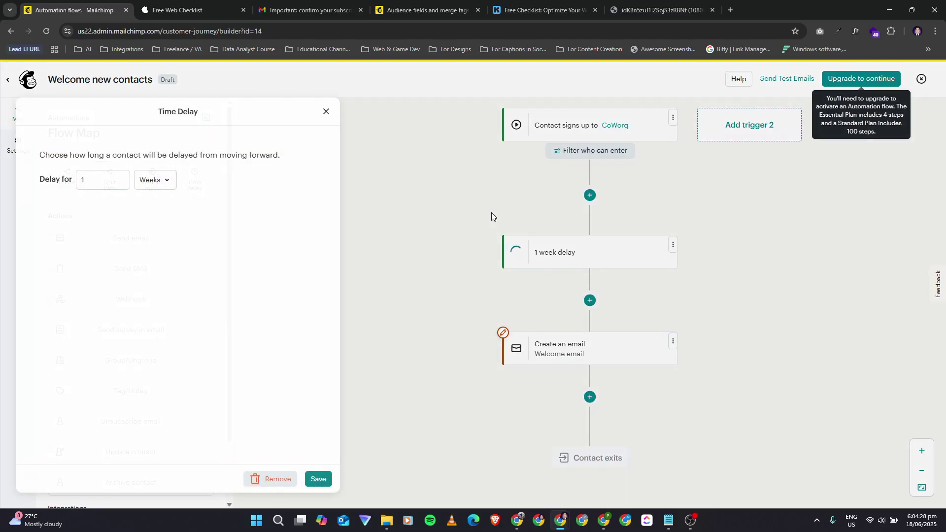
pyautogui.click(157, 181)
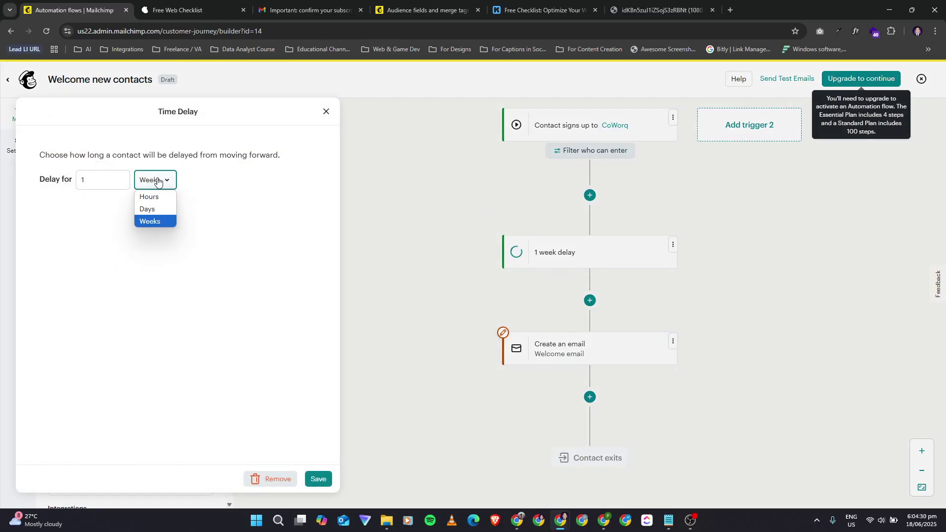
pyautogui.click(150, 185)
pyautogui.click(114, 183)
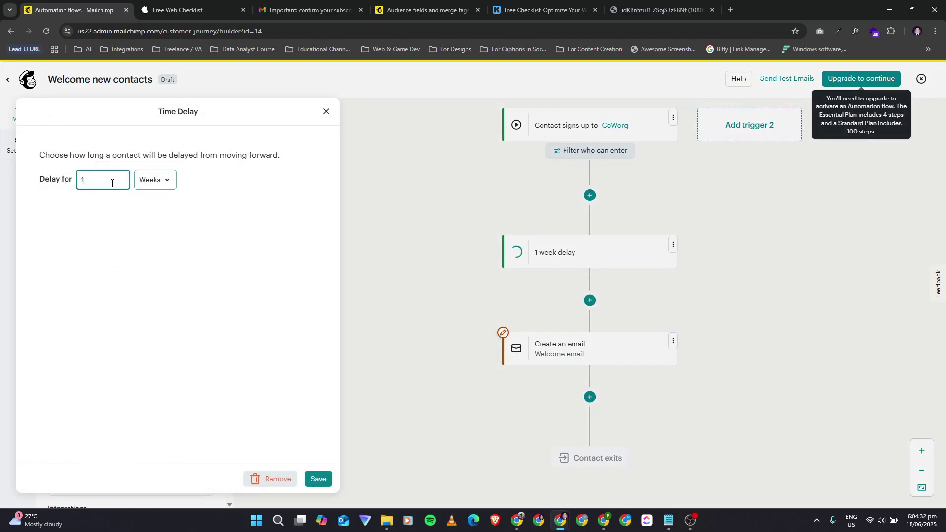
pyautogui.click(165, 181)
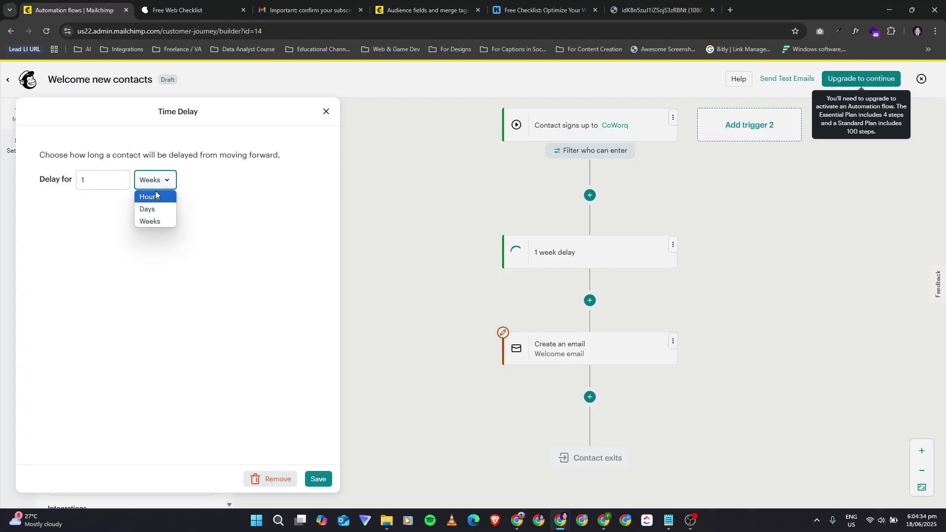
pyautogui.click(156, 196)
pyautogui.click(158, 188)
pyautogui.click(282, 477)
pyautogui.click(281, 477)
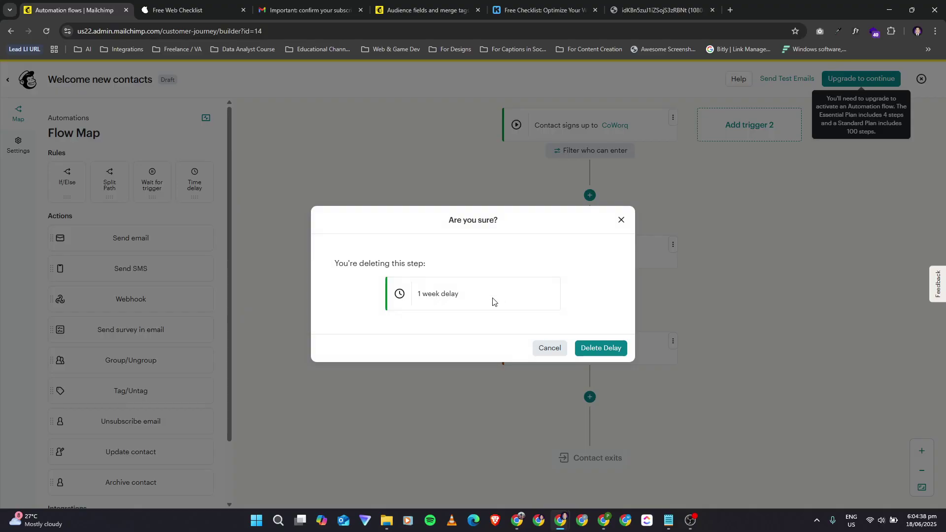
pyautogui.click(614, 350)
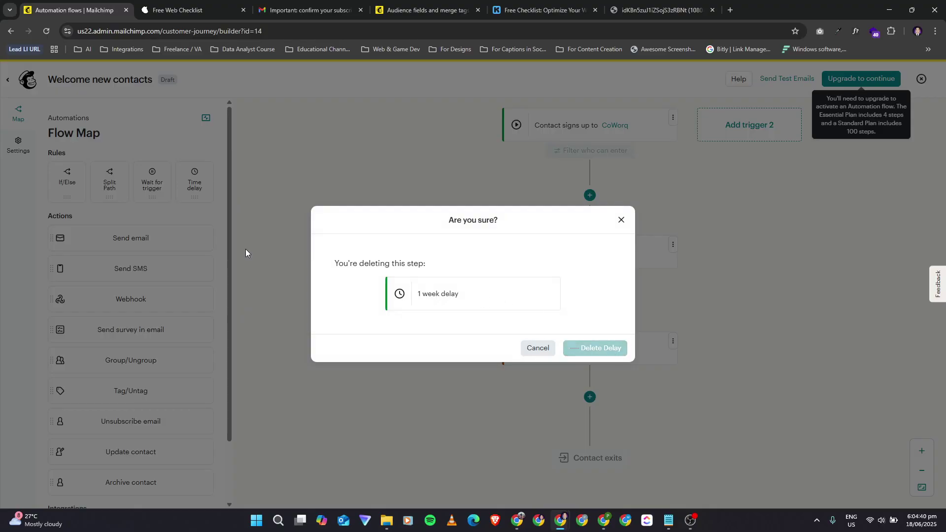
pyautogui.scroll(-2, 170, 339)
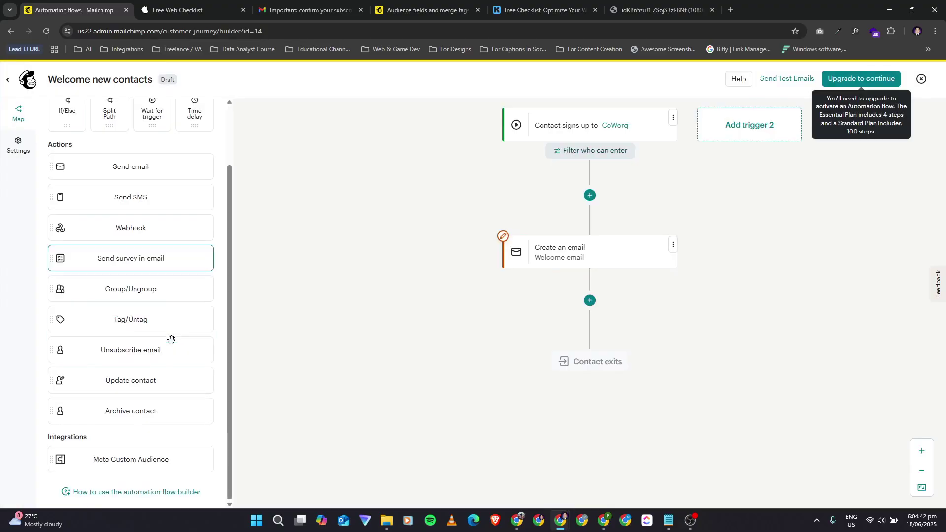
pyautogui.scroll(2, 169, 347)
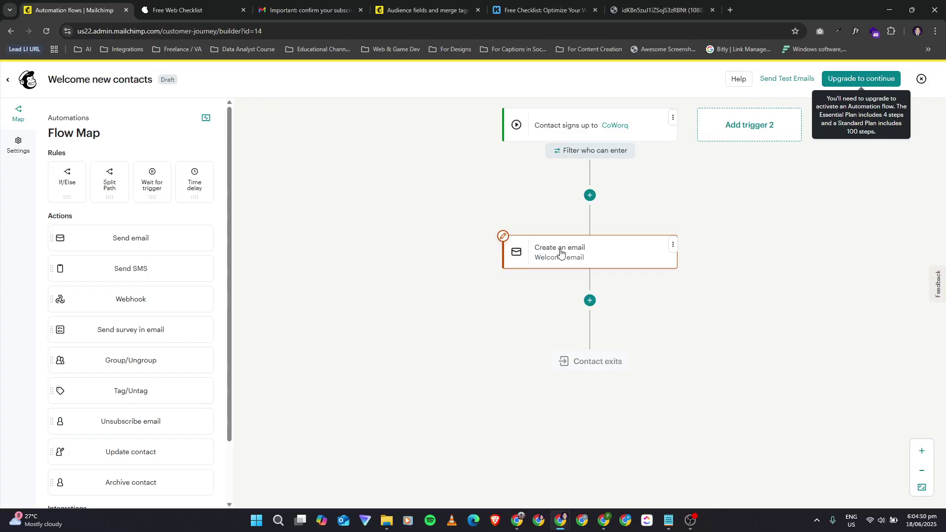
pyautogui.click(561, 252)
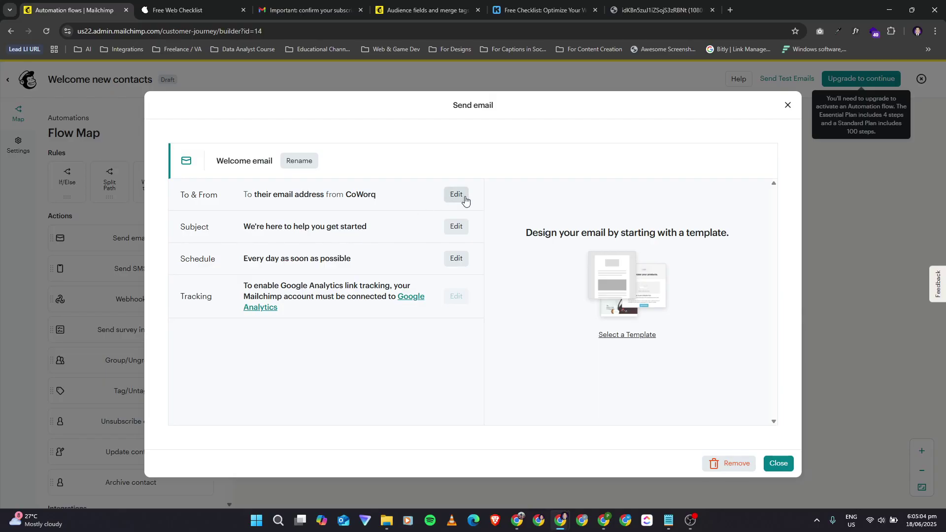
pyautogui.click(456, 226)
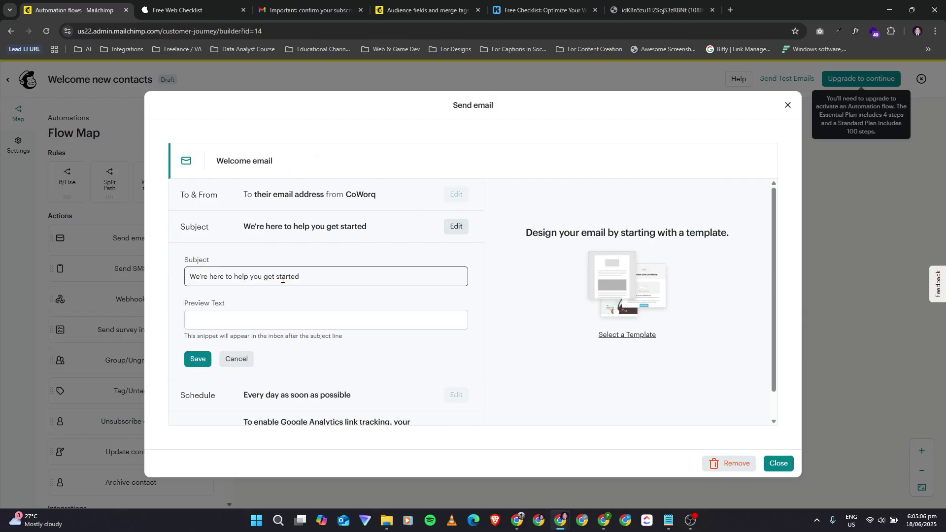
pyautogui.moveTo(312, 280); pyautogui.dragTo(138, 262)
pyautogui.click(138, 261)
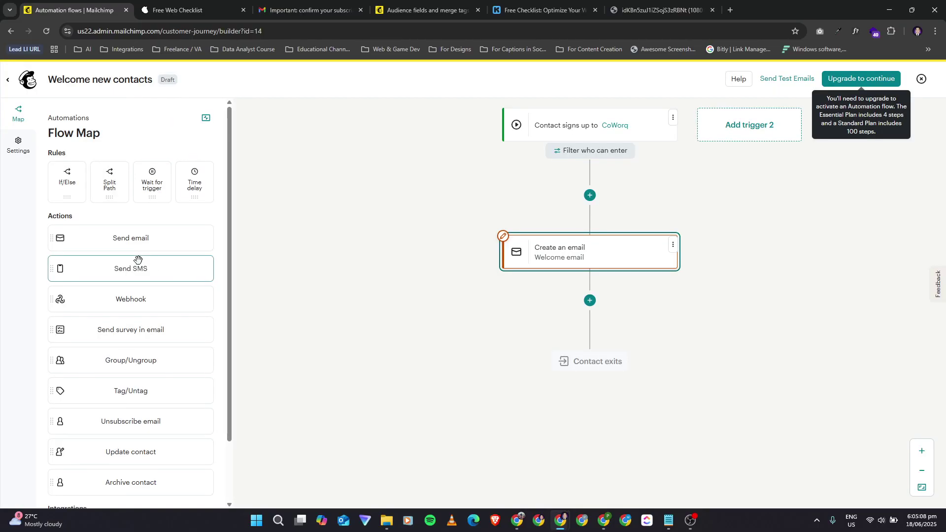
pyautogui.click(610, 254)
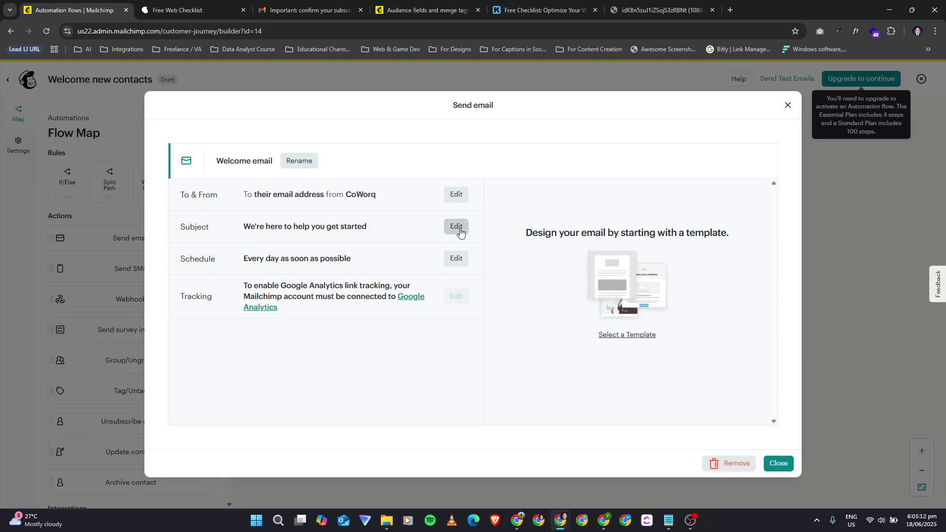
pyautogui.click(457, 228)
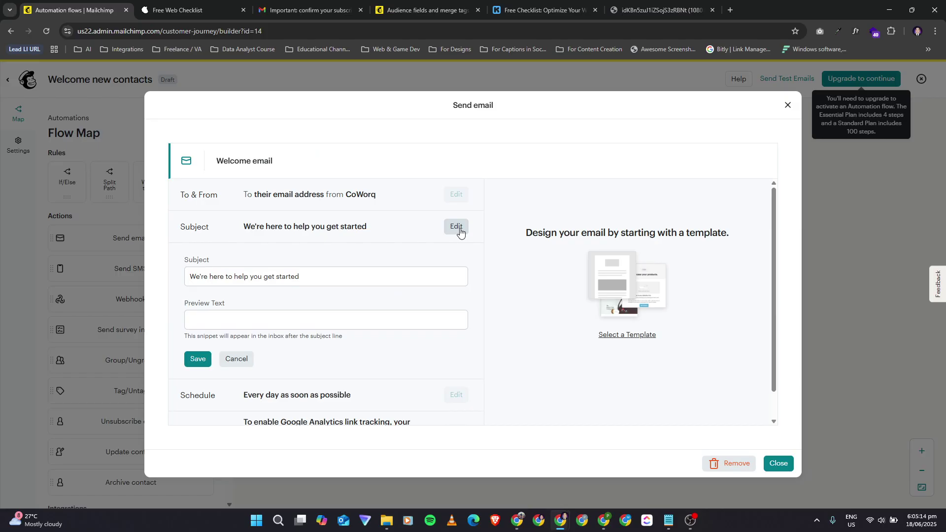
pyautogui.click(322, 276)
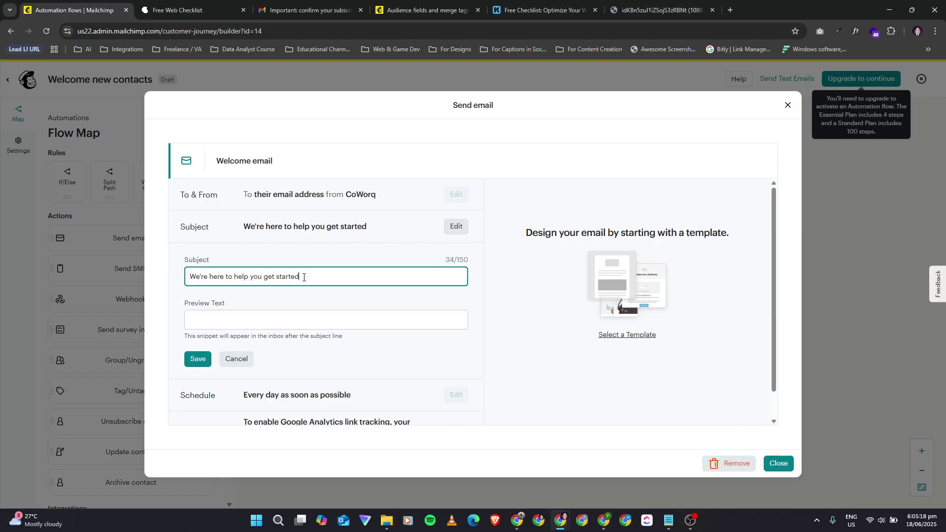
pyautogui.click(237, 358)
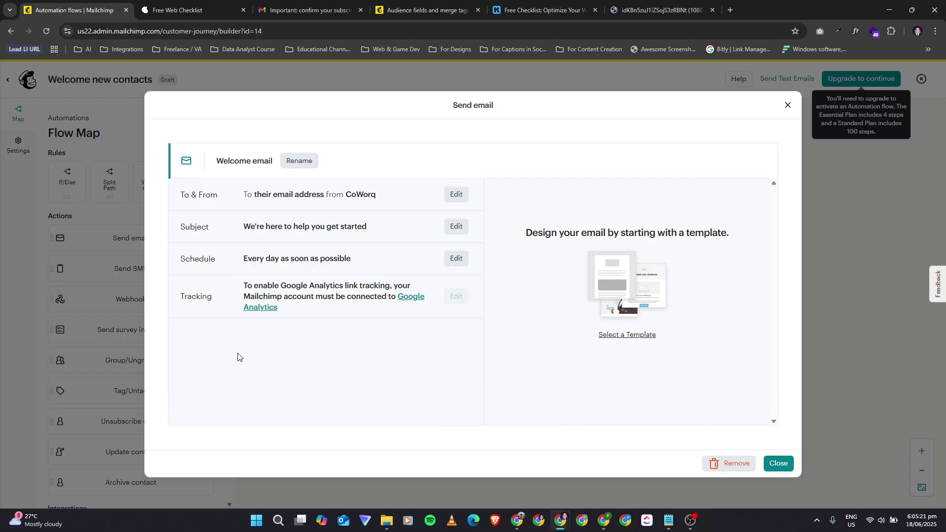
pyautogui.click(454, 259)
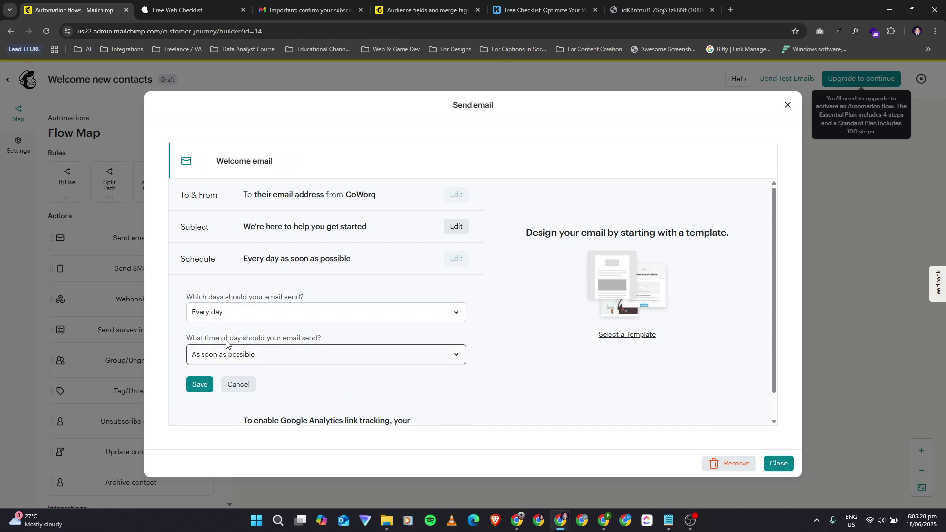
pyautogui.click(283, 360)
pyautogui.click(283, 360)
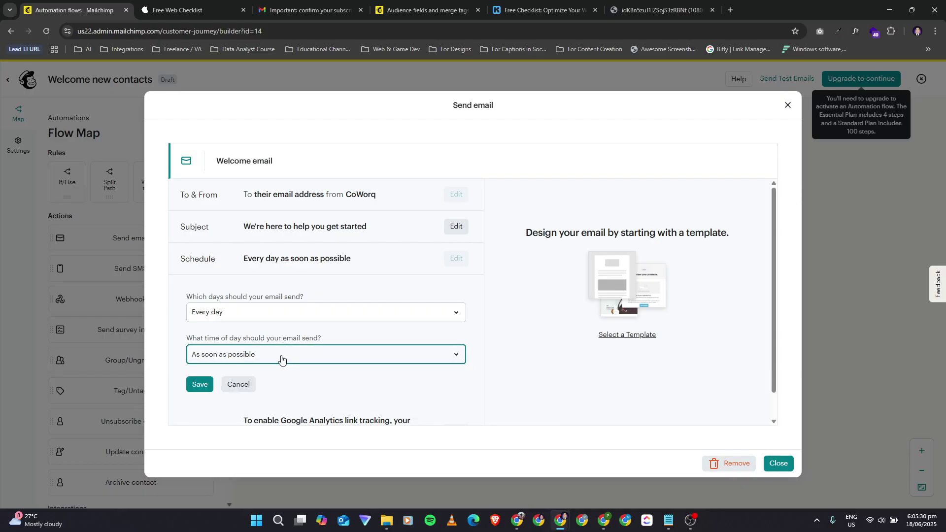
pyautogui.click(236, 386)
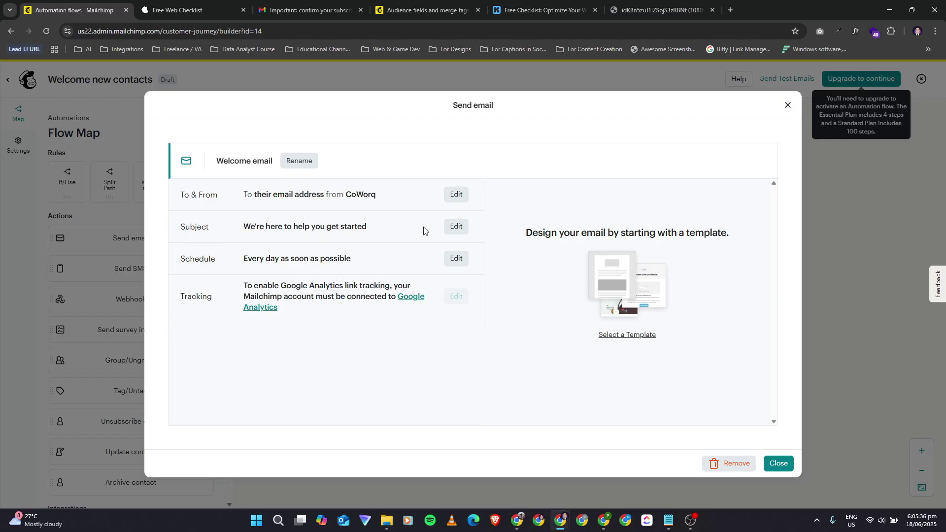
pyautogui.click(790, 468)
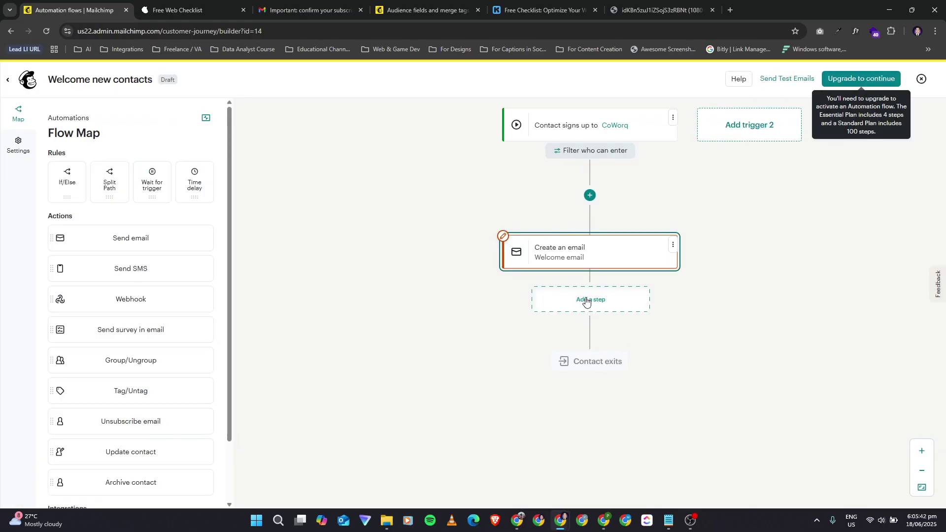
# Step: Dismiss the step chooser below the Welcome email without adding a step, then go to the Mailchimp Home dashboard
pyautogui.click(586, 302)
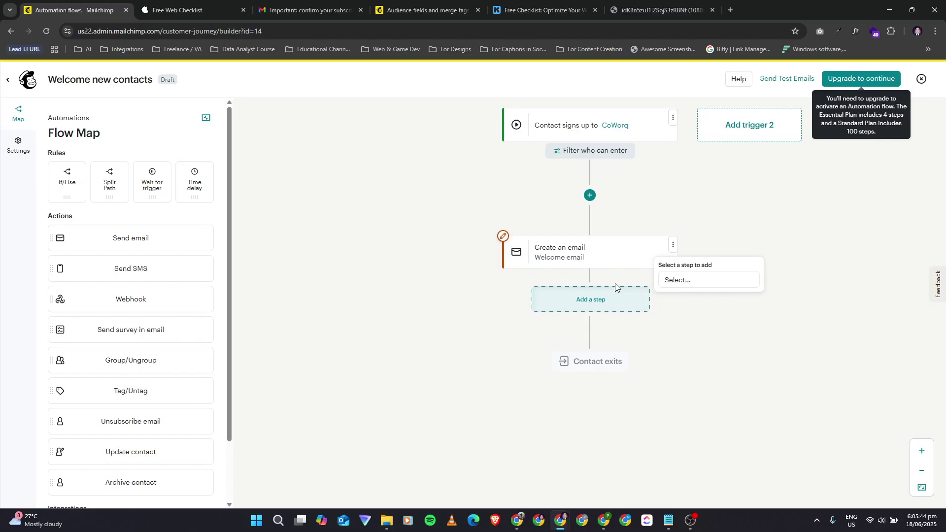
pyautogui.click(401, 351)
pyautogui.scroll(-1, 124, 399)
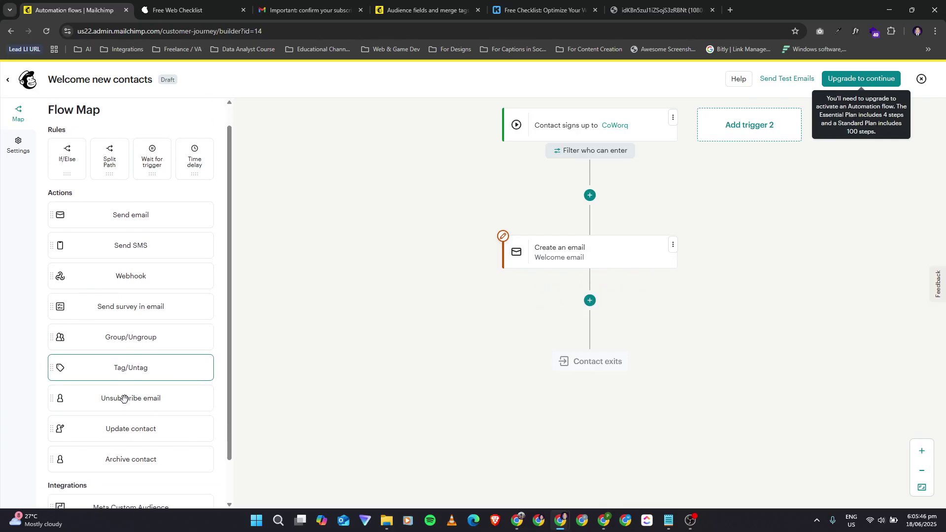
pyautogui.scroll(-1, 169, 296)
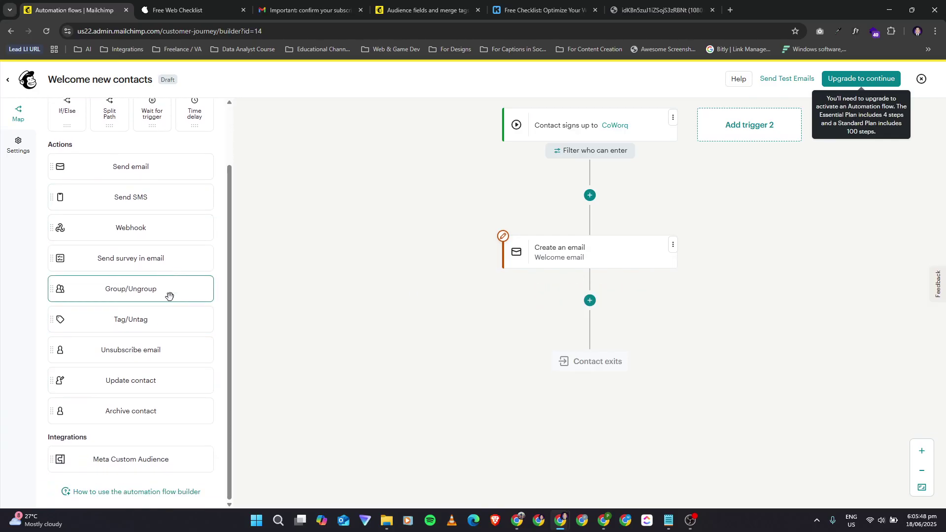
pyautogui.scroll(2, 169, 296)
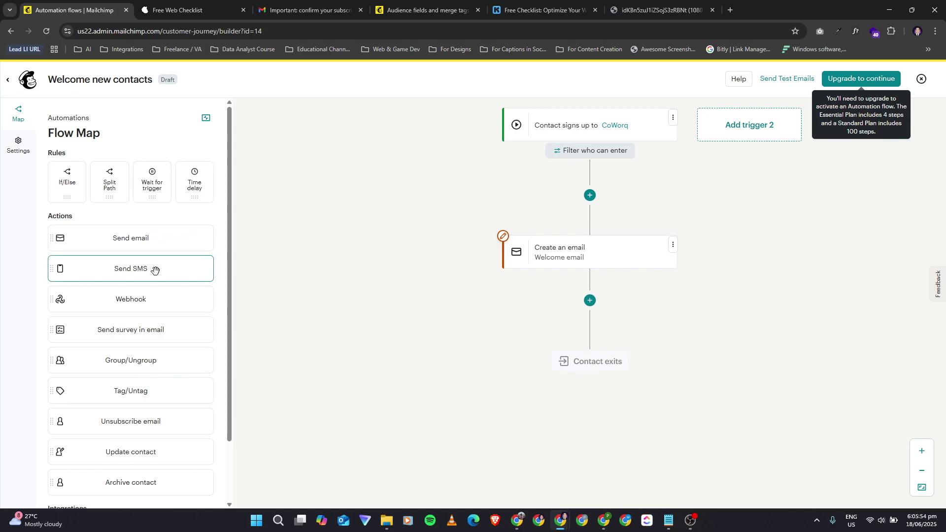
pyautogui.scroll(-1, 162, 330)
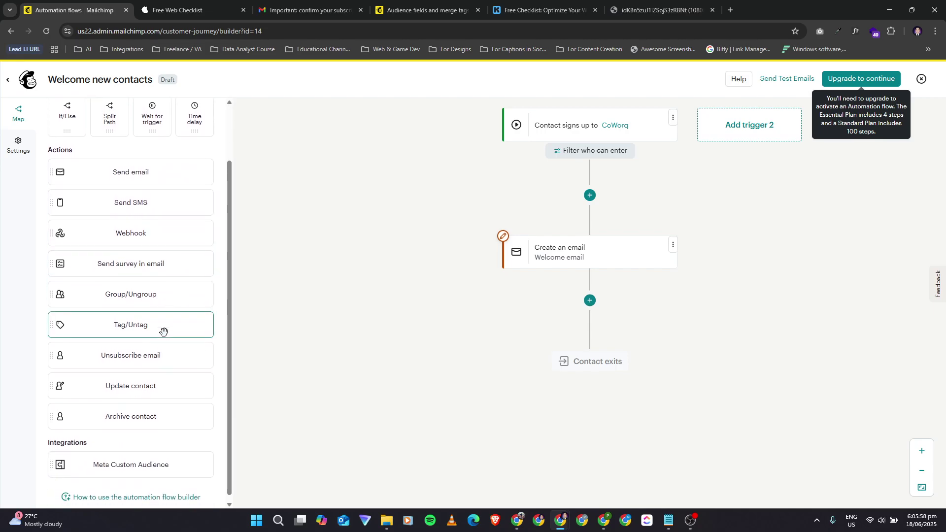
pyautogui.scroll(1, 163, 331)
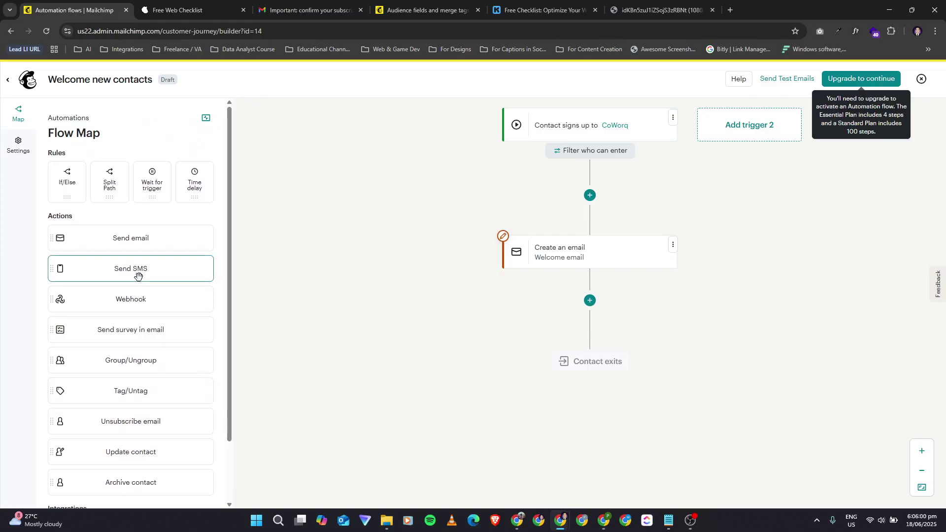
pyautogui.hotkey('alt', 'Tab')
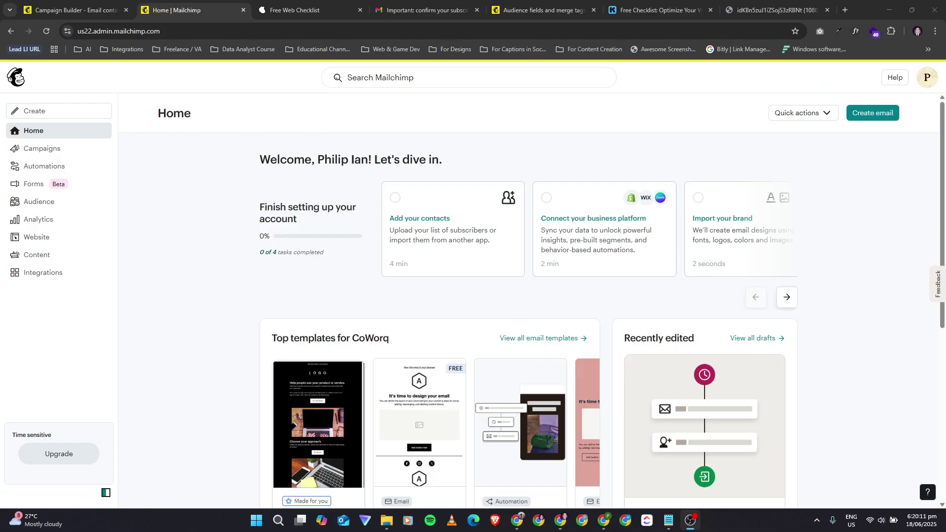
pyautogui.hotkey('alt', 'Tab')
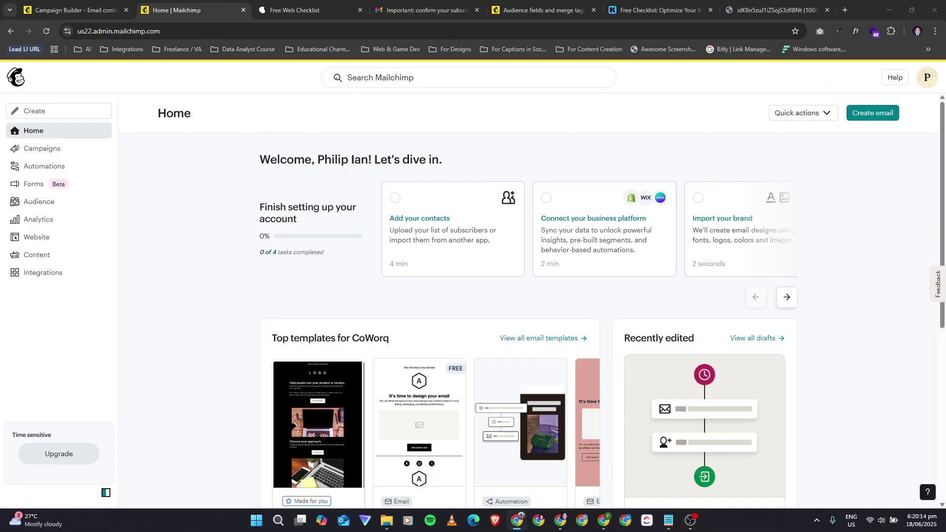
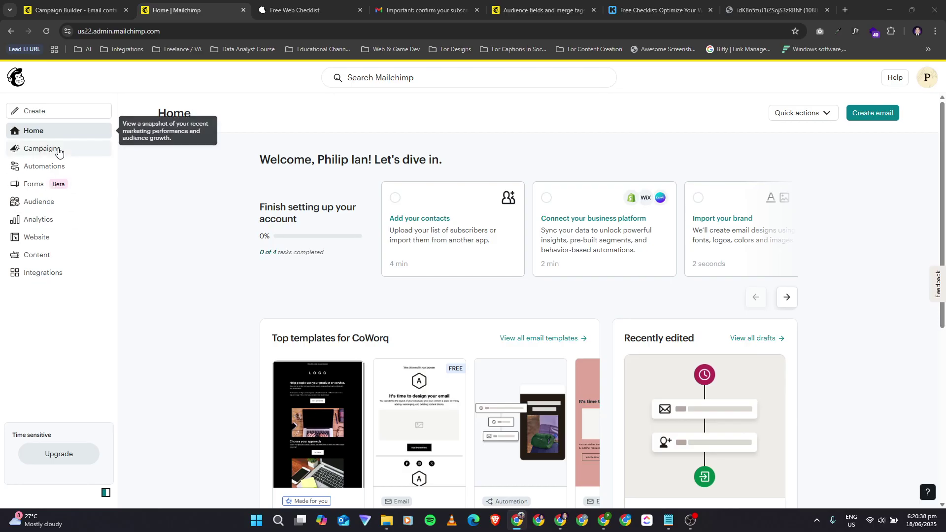
# Step: Open the audience Contacts page with its one subscribed contact and expand More options
pyautogui.click(52, 203)
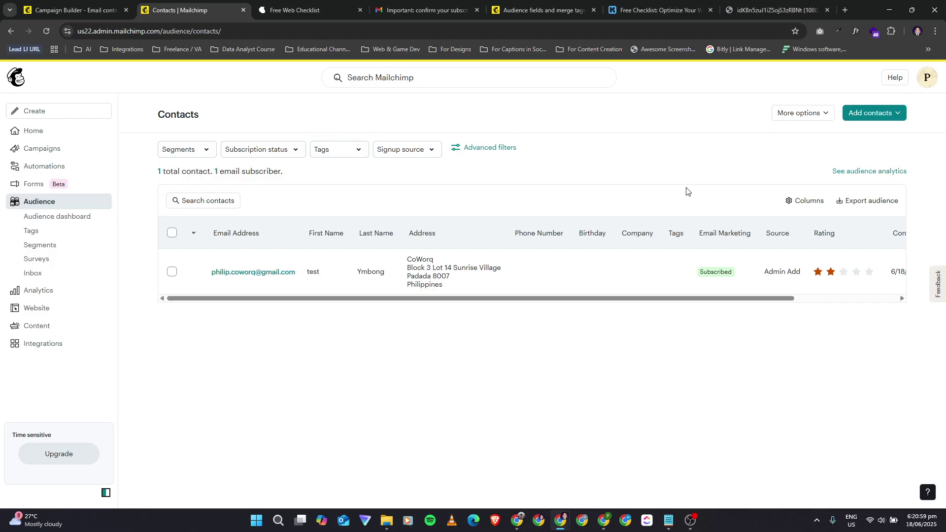
pyautogui.click(799, 113)
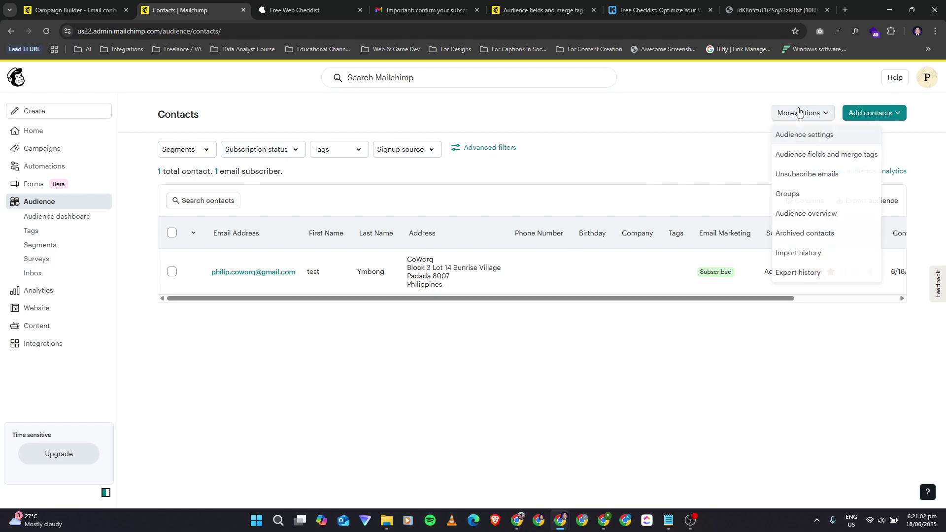
# Step: Set the CoWorq audience's email opt-in to Double opt-in, opening the form builder in a new tab
pyautogui.click(803, 136)
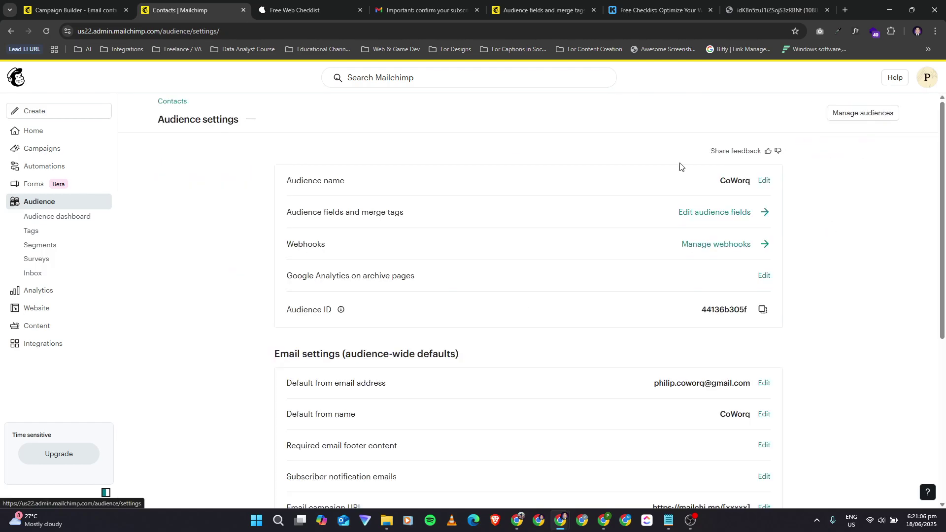
pyautogui.scroll(-5, 543, 267)
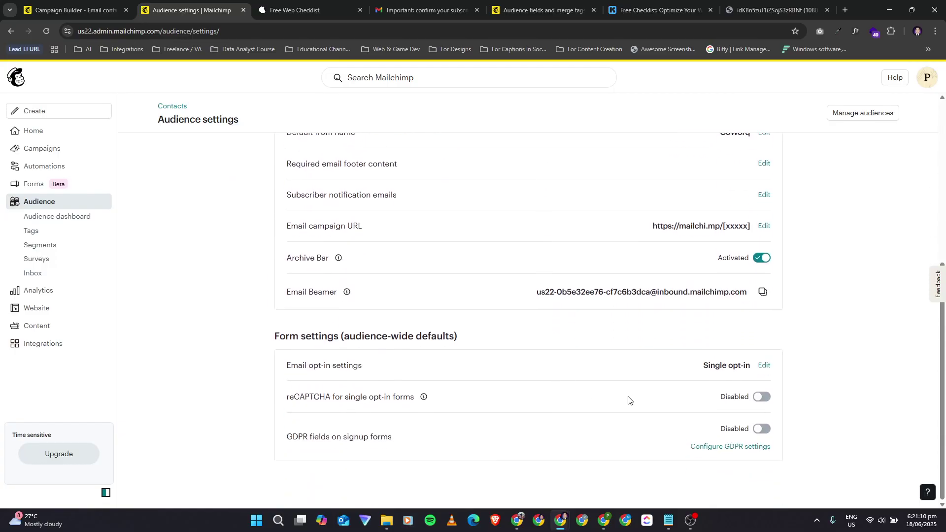
pyautogui.click(765, 367)
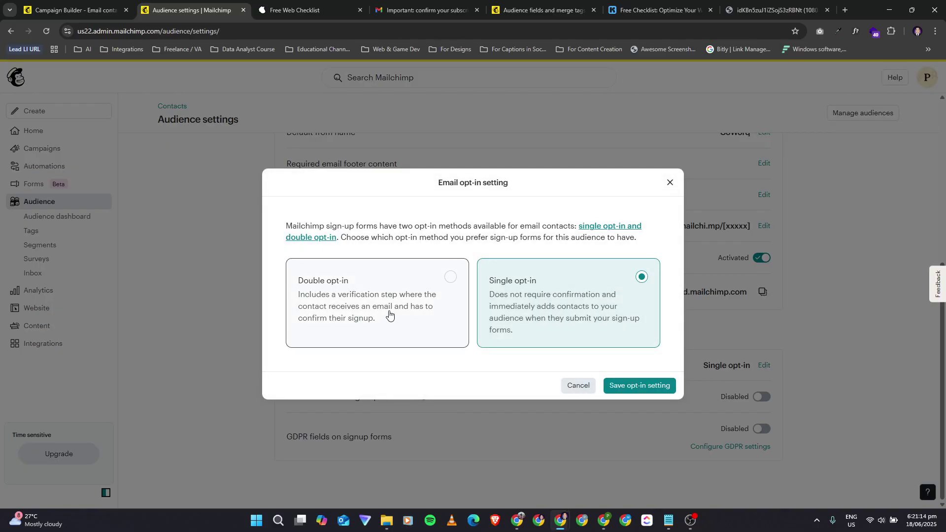
pyautogui.click(390, 314)
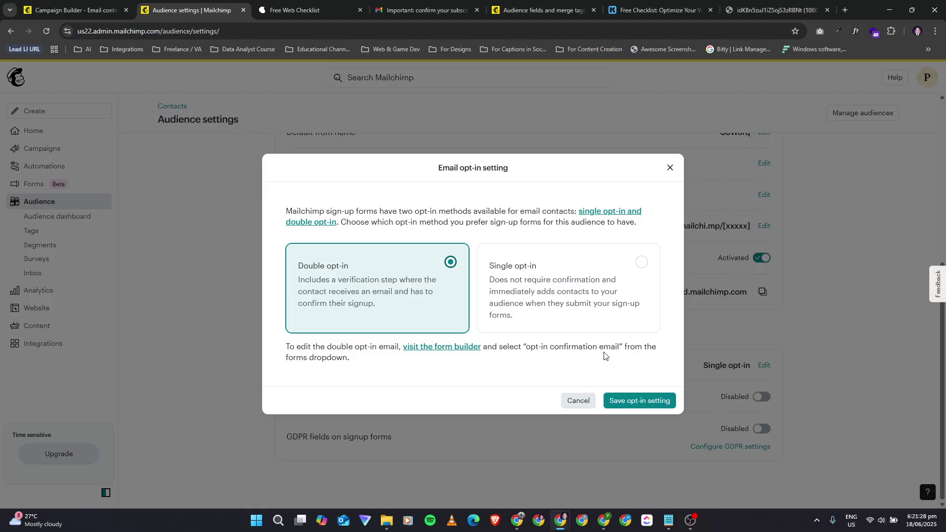
pyautogui.rightClick(465, 345)
pyautogui.click(487, 356)
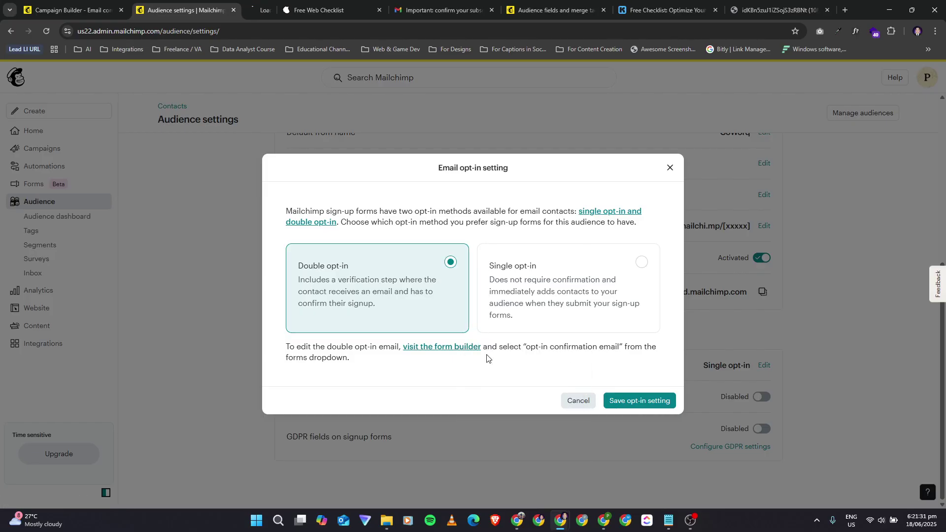
pyautogui.click(629, 401)
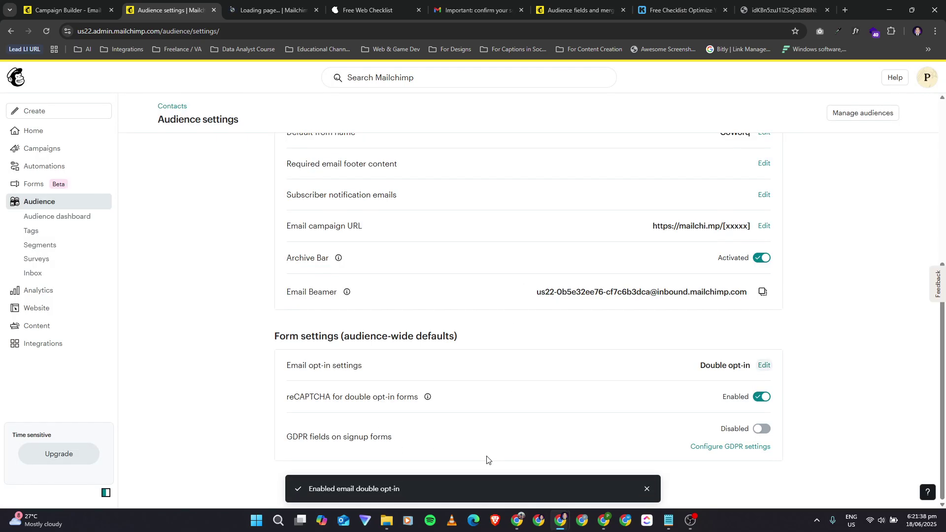
pyautogui.scroll(6, 373, 282)
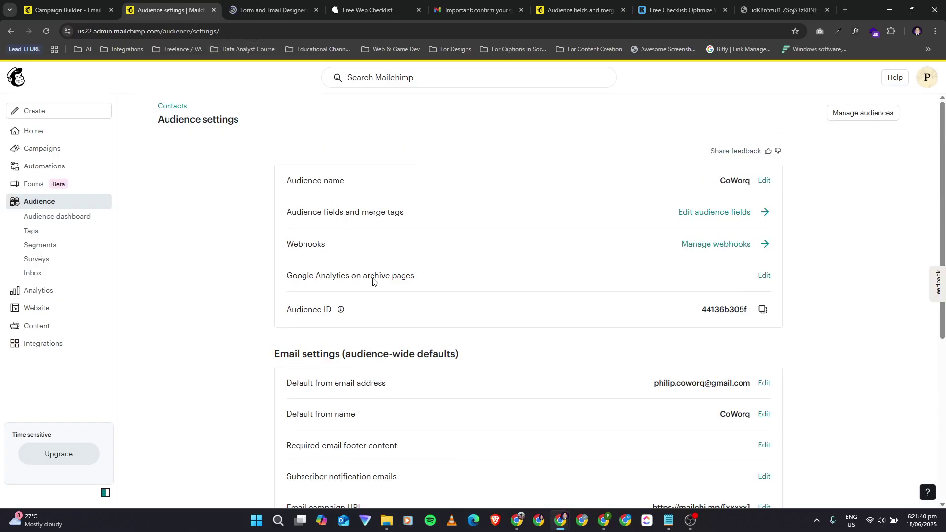
pyautogui.scroll(-6, 266, 249)
# Step: In the form builder, check the forms dropdown and keep Signup form selected
pyautogui.click(269, 10)
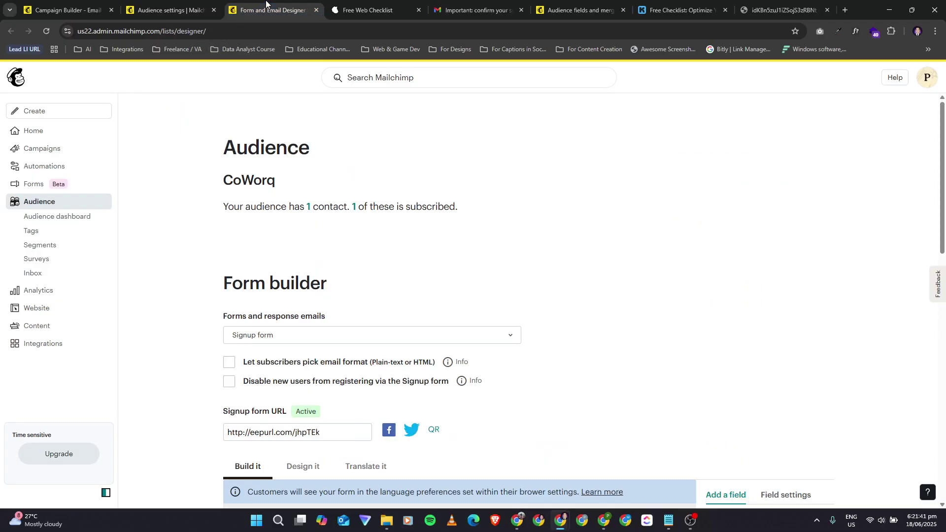
pyautogui.scroll(-1, 439, 312)
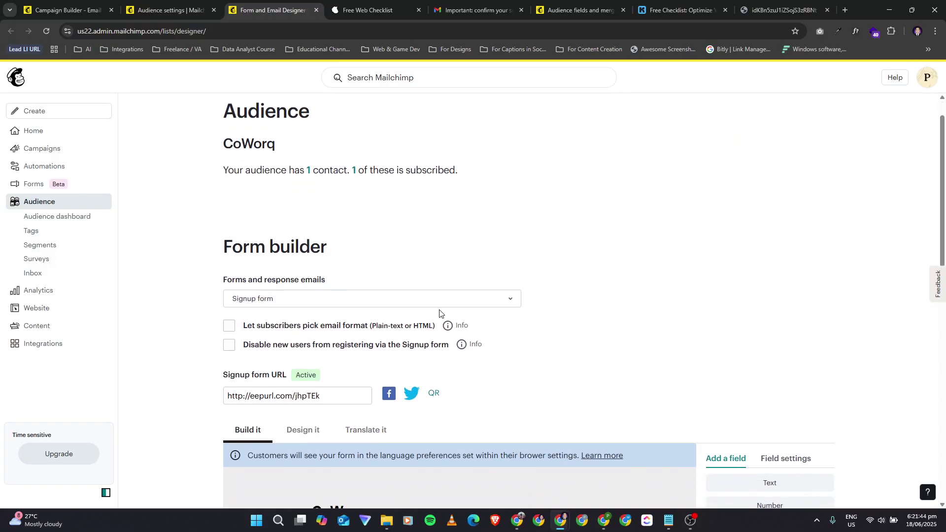
pyautogui.scroll(-2, 440, 313)
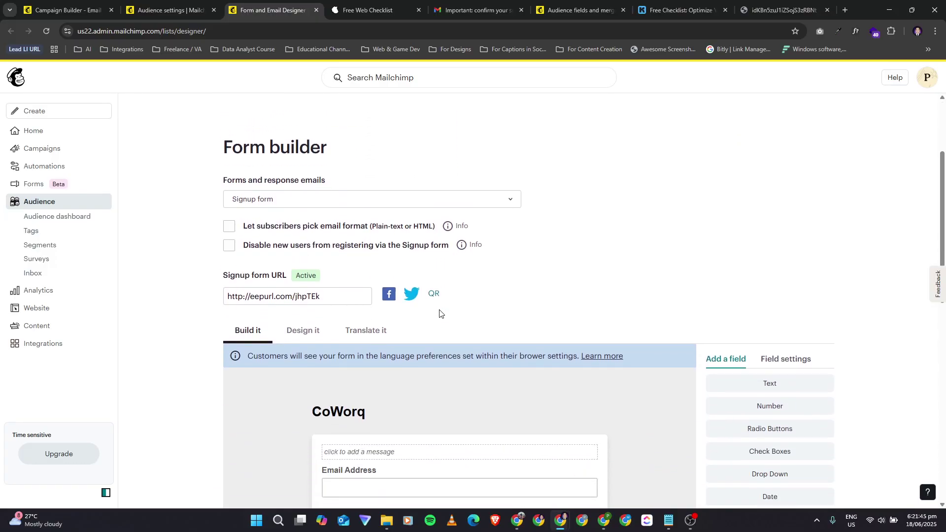
pyautogui.click(404, 198)
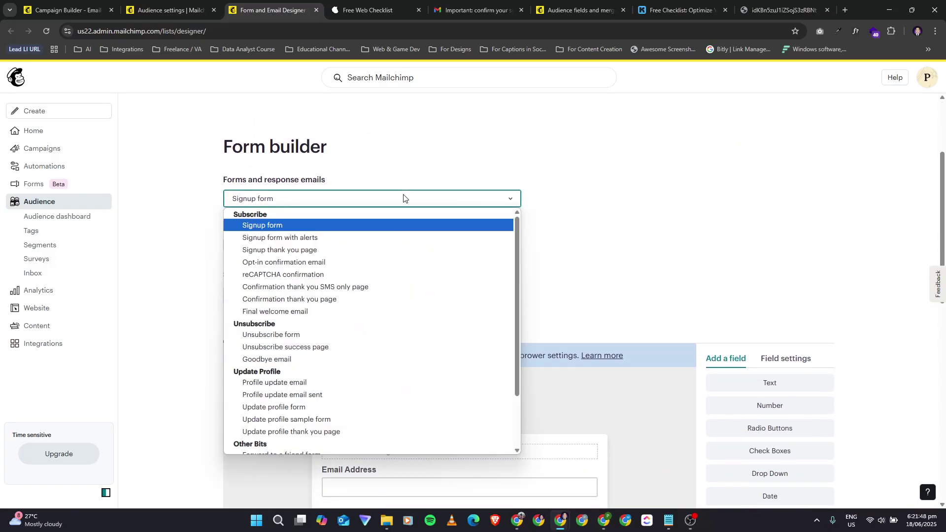
pyautogui.click(403, 198)
pyautogui.scroll(-7, 554, 316)
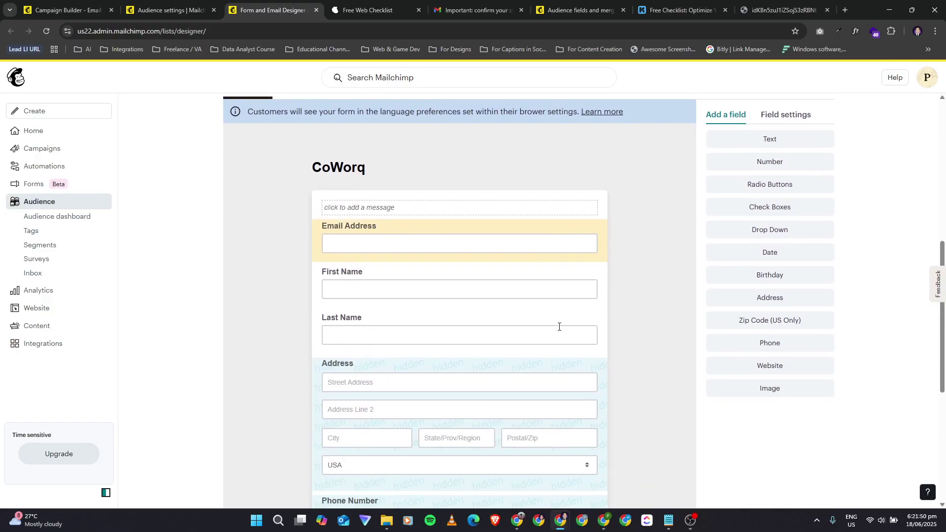
pyautogui.scroll(-4, 559, 327)
pyautogui.scroll(8, 560, 325)
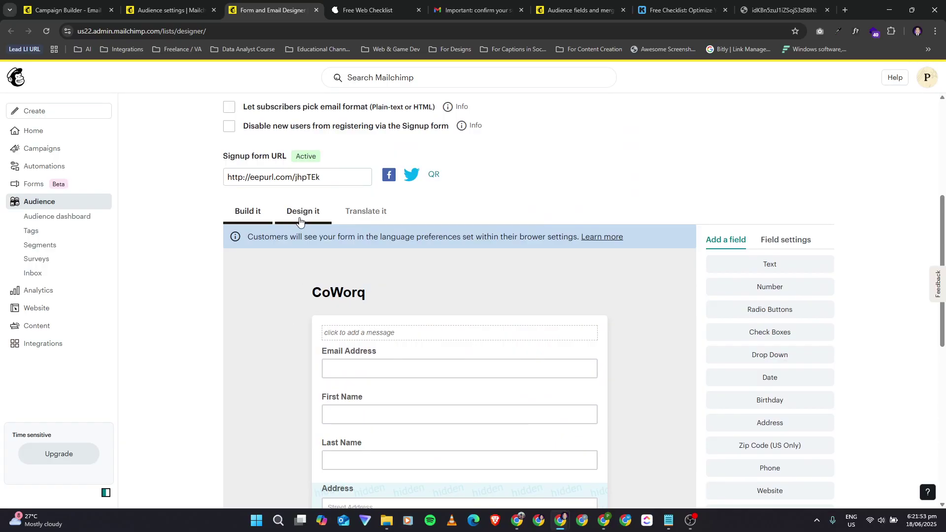
# Step: Look through the Design it and Translate it tabs, then return to Build it
pyautogui.click(301, 212)
pyautogui.click(366, 212)
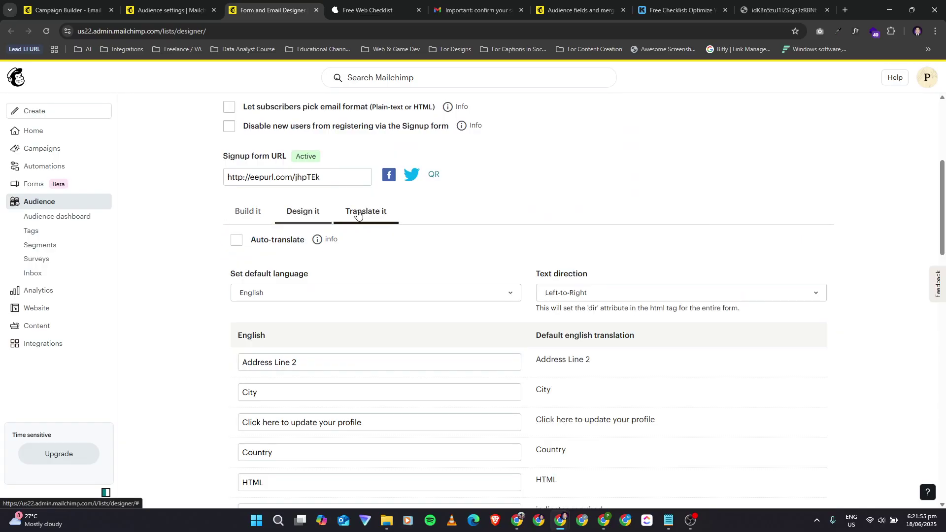
pyautogui.click(290, 220)
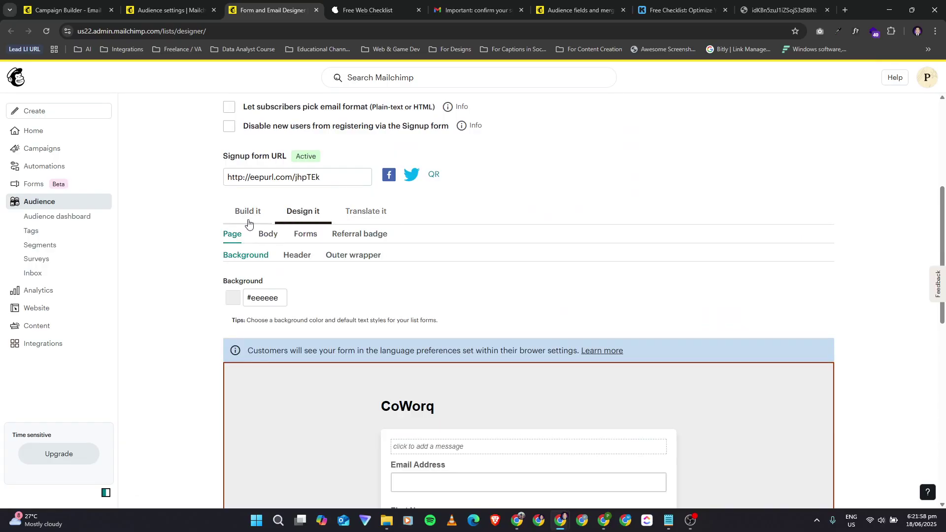
pyautogui.click(251, 221)
pyautogui.scroll(-4, 435, 317)
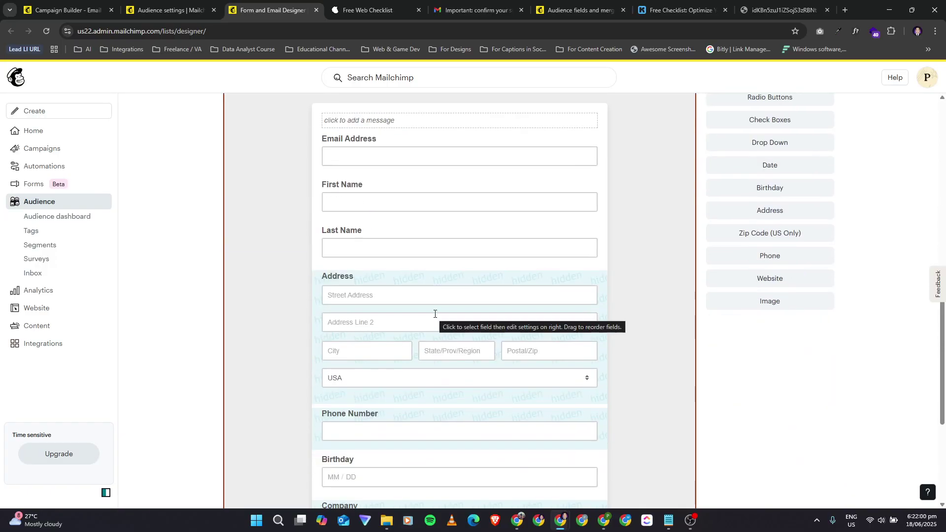
pyautogui.scroll(2, 435, 314)
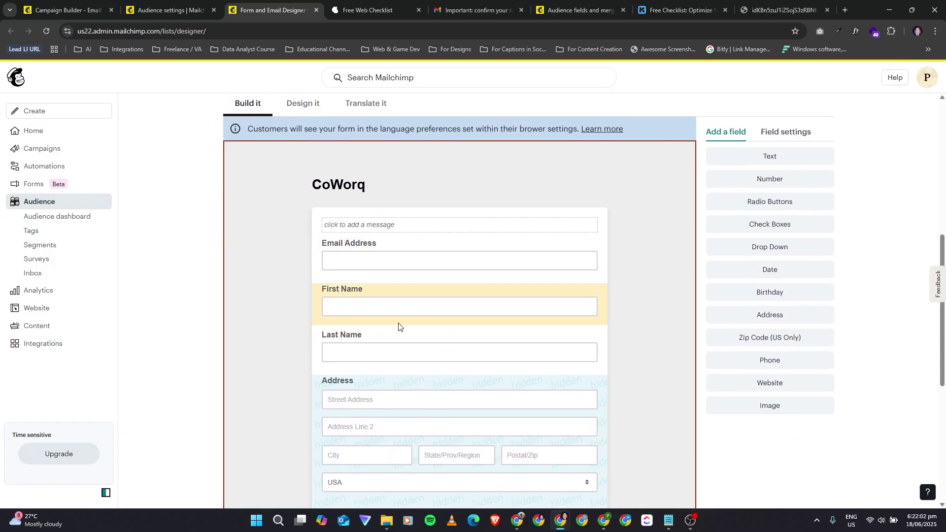
pyautogui.scroll(-5, 382, 394)
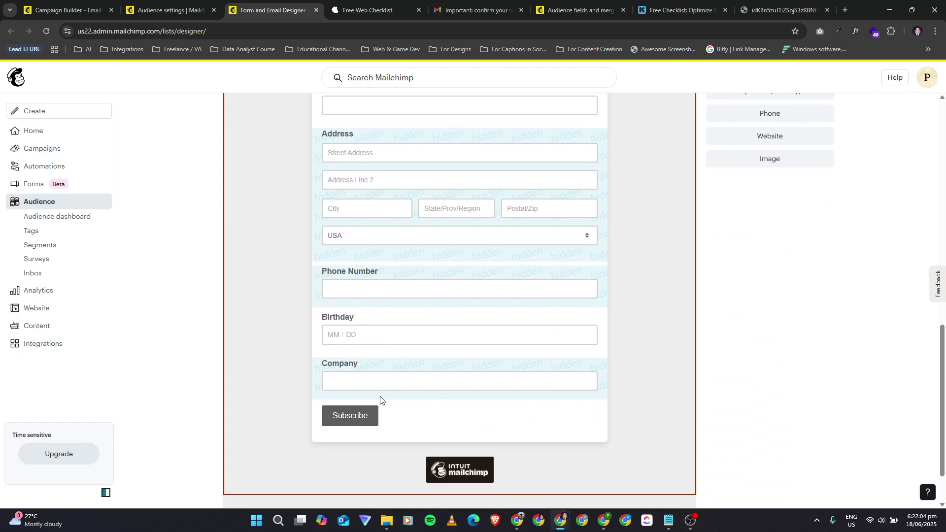
pyautogui.scroll(1, 380, 399)
# Step: Set the Birthday and Last Name fields' visibility to Hidden
pyautogui.click(373, 363)
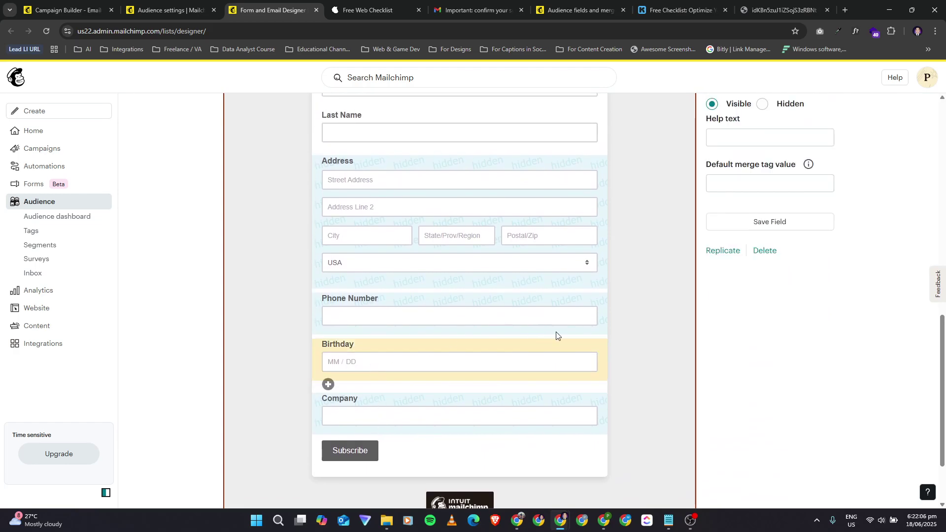
pyautogui.scroll(4, 761, 288)
pyautogui.click(763, 292)
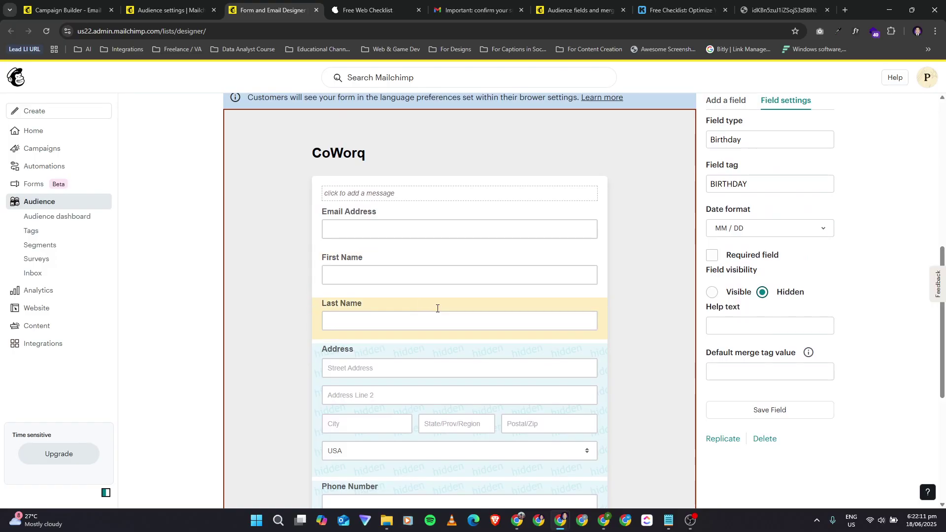
pyautogui.click(587, 321)
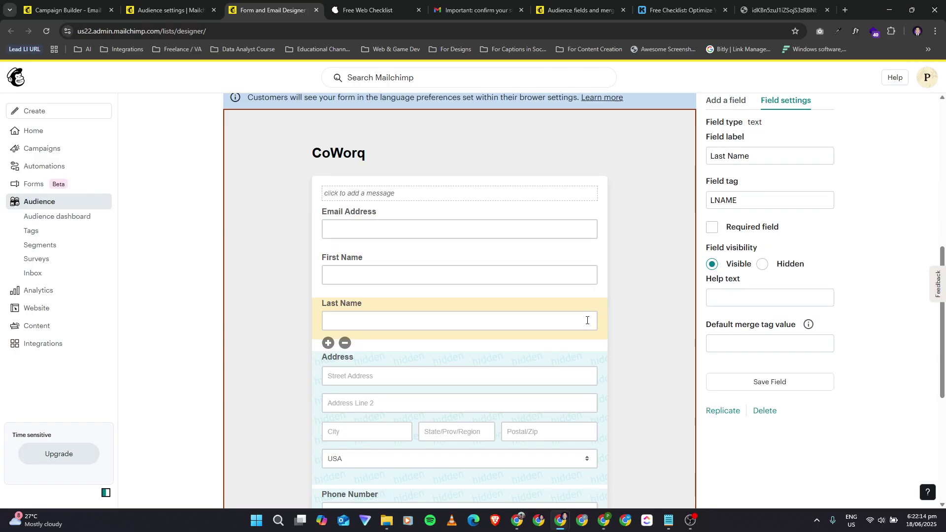
pyautogui.click(763, 264)
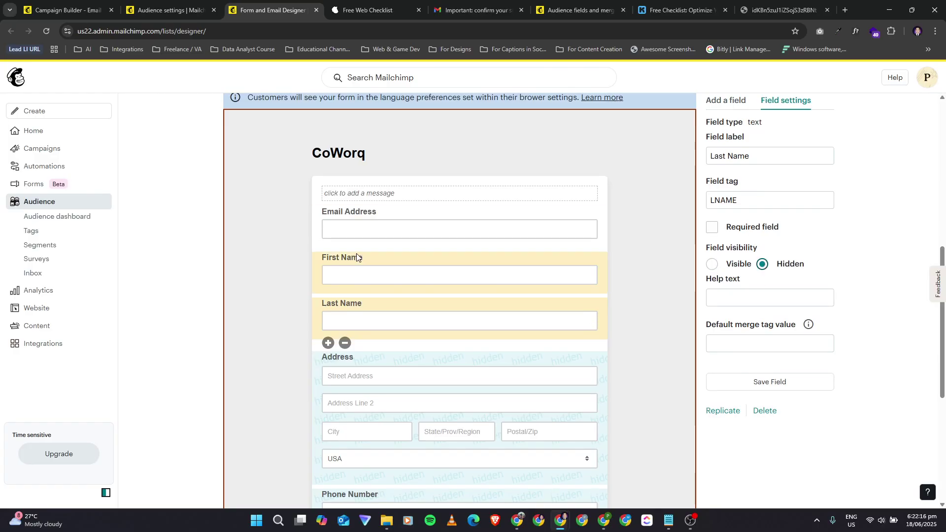
# Step: Check the Email Address field's settings and hide the Birthday field again
pyautogui.click(551, 246)
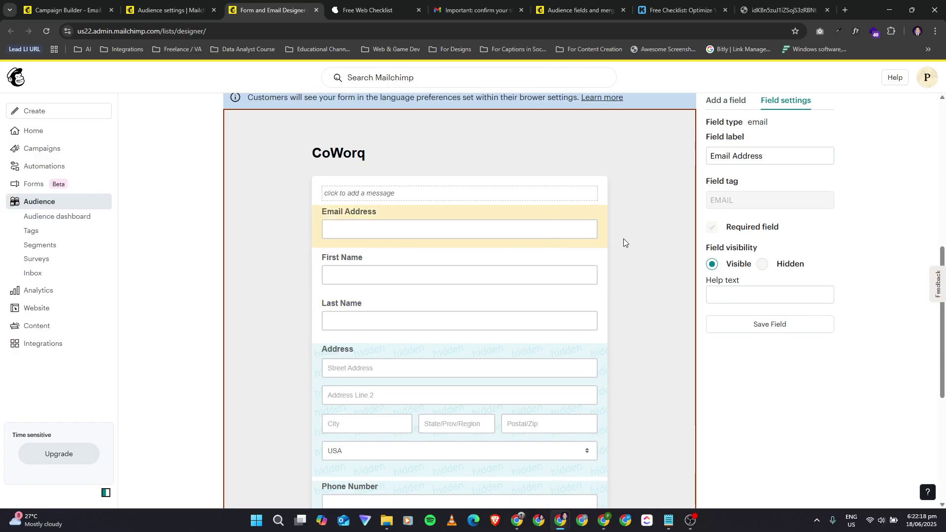
pyautogui.scroll(-5, 545, 374)
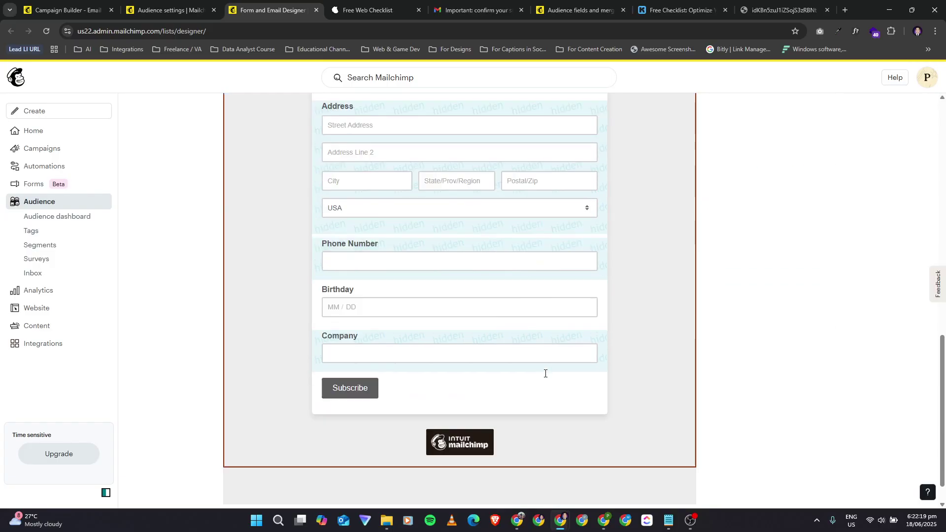
pyautogui.click(382, 284)
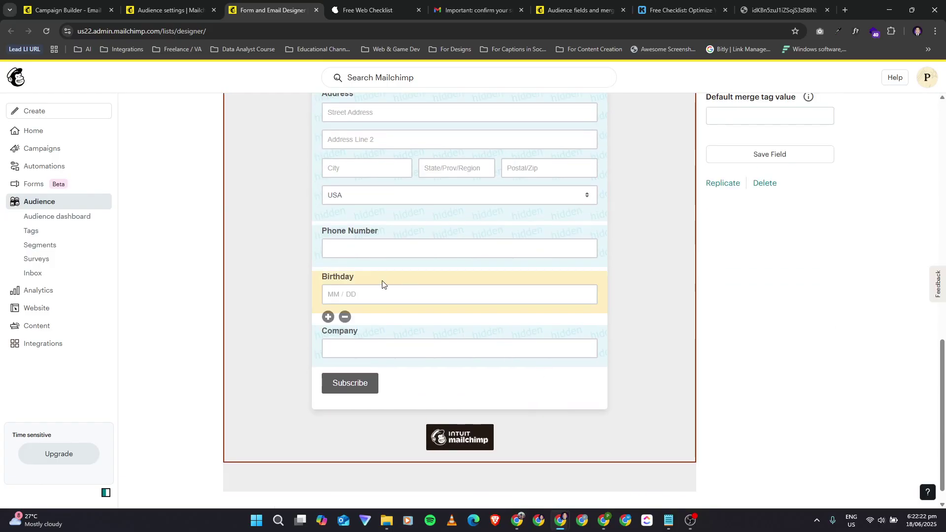
pyautogui.scroll(3, 668, 283)
pyautogui.click(763, 170)
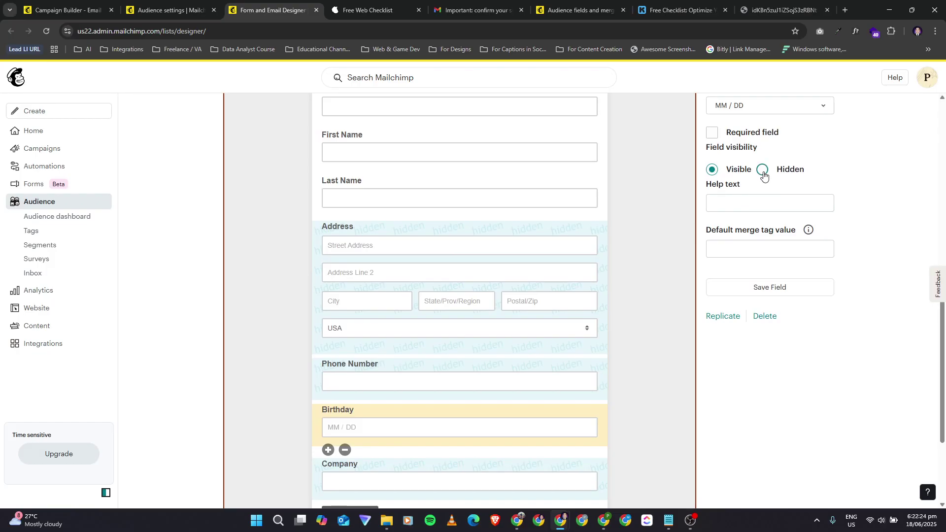
pyautogui.scroll(-1, 640, 382)
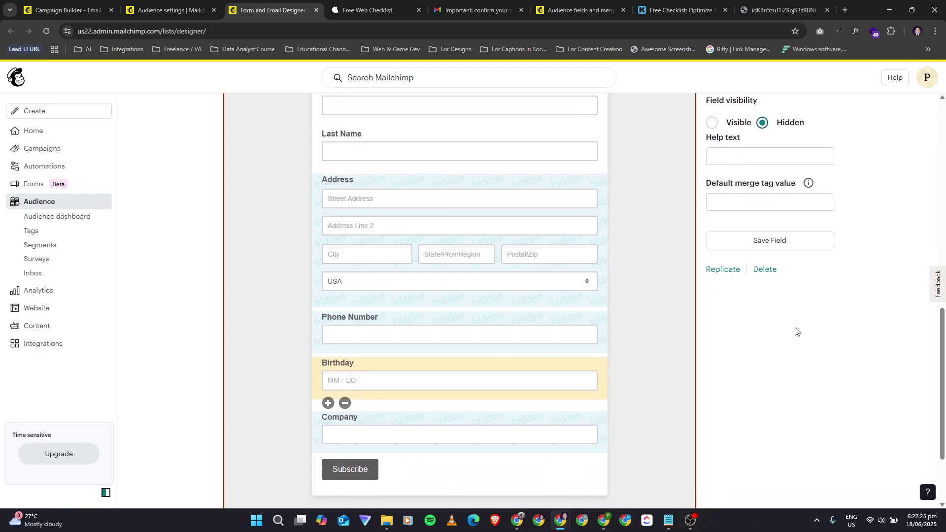
pyautogui.scroll(-1, 546, 372)
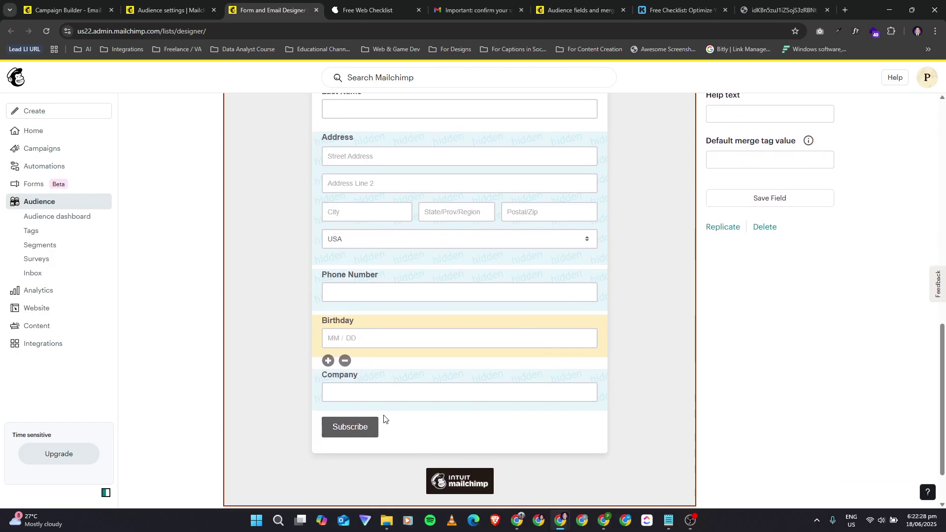
pyautogui.scroll(5, 584, 372)
pyautogui.scroll(4, 584, 372)
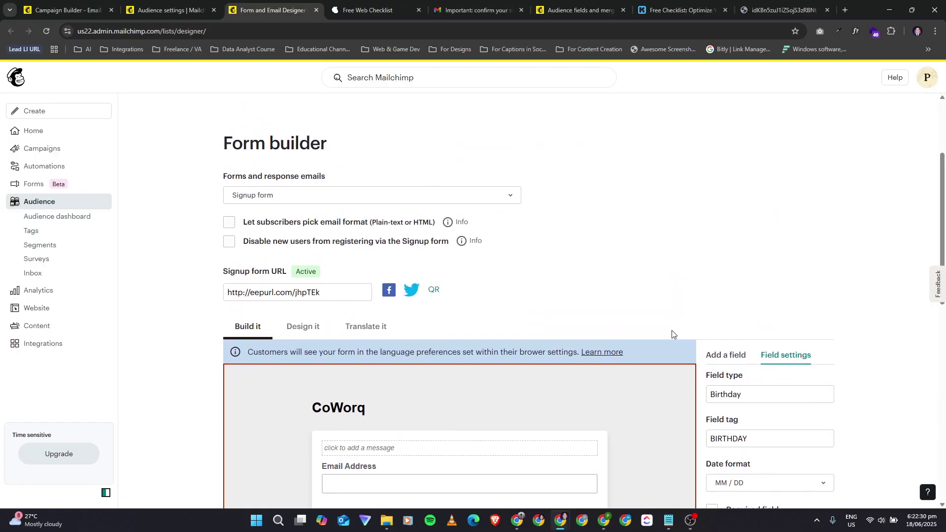
pyautogui.scroll(-2, 672, 330)
pyautogui.scroll(-6, 723, 319)
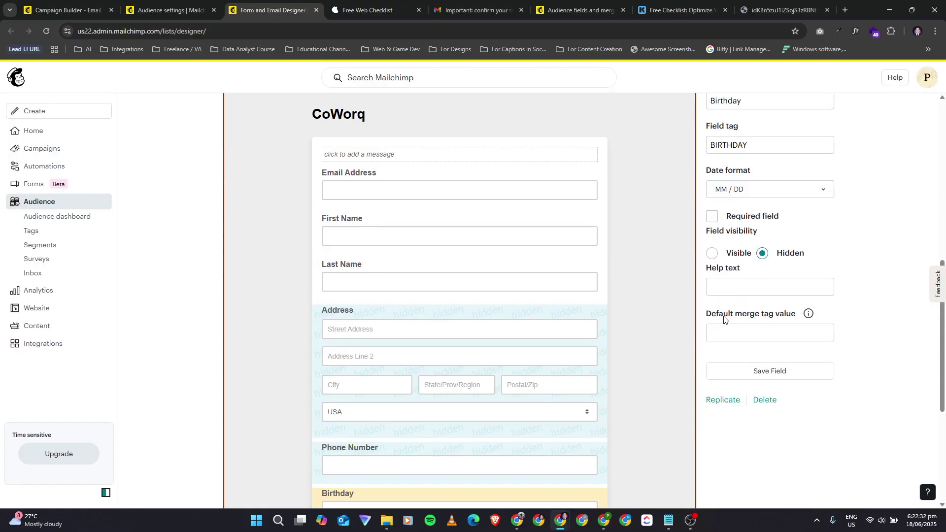
# Step: Recheck the Last Name field and set its visibility to Hidden again
pyautogui.click(567, 164)
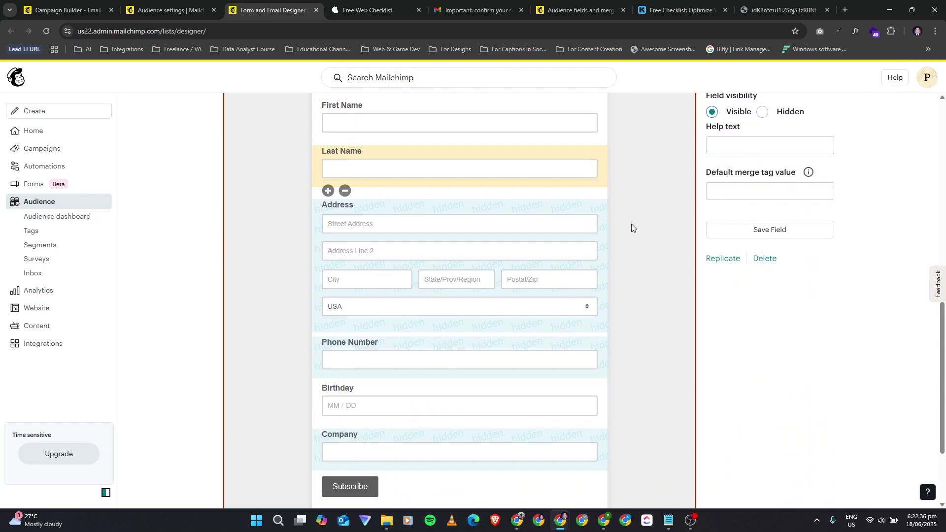
pyautogui.scroll(3, 631, 224)
pyautogui.click(763, 268)
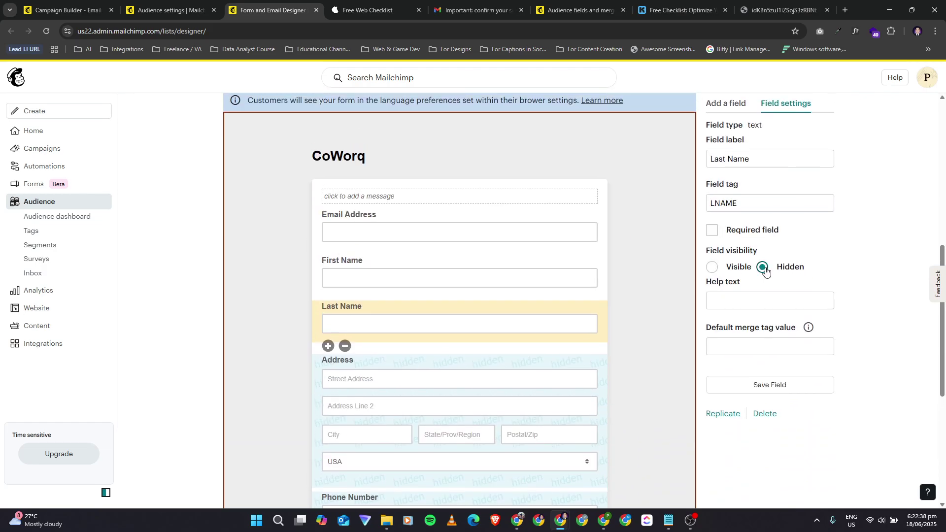
pyautogui.scroll(1, 750, 313)
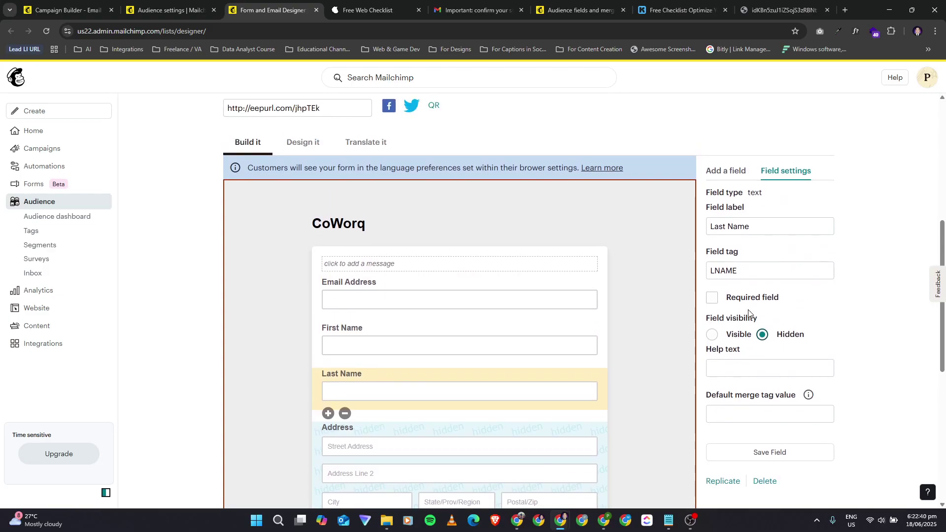
pyautogui.scroll(-5, 749, 311)
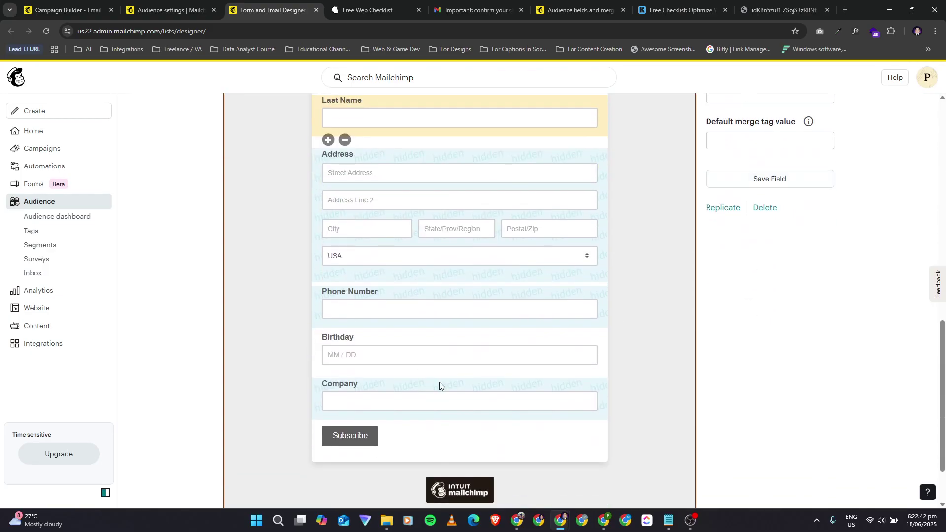
pyautogui.scroll(2, 449, 288)
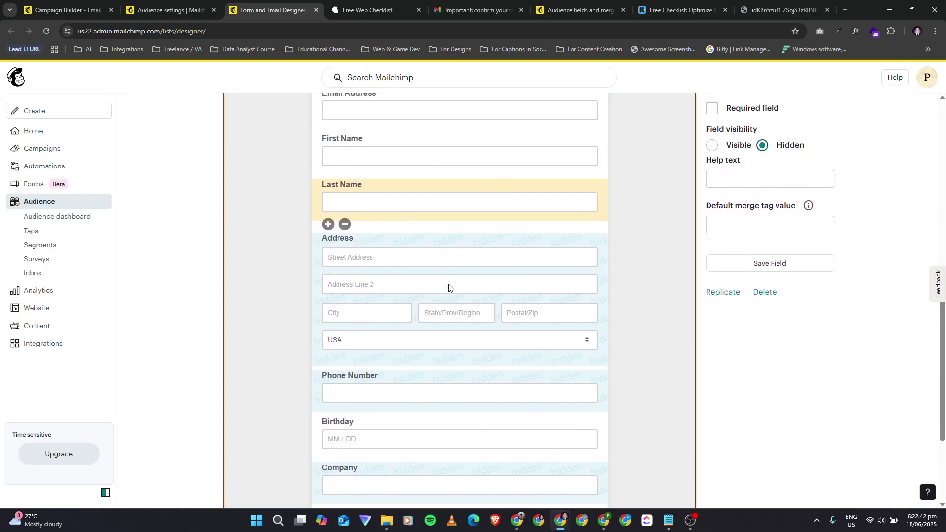
# Step: Cancel the accidental Last Name delete prompt, then select the Last Name label
pyautogui.click(346, 225)
pyautogui.click(446, 310)
pyautogui.click(655, 222)
pyautogui.scroll(4, 684, 271)
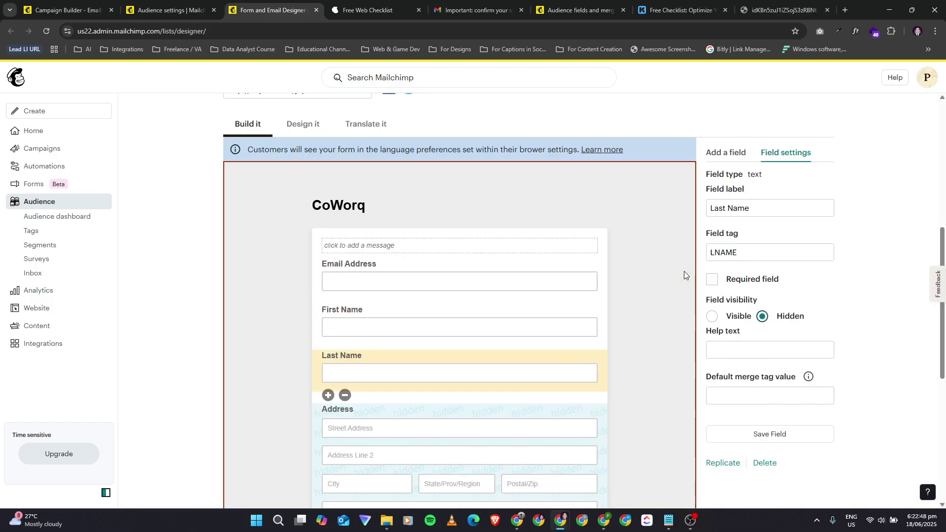
pyautogui.scroll(-1, 768, 333)
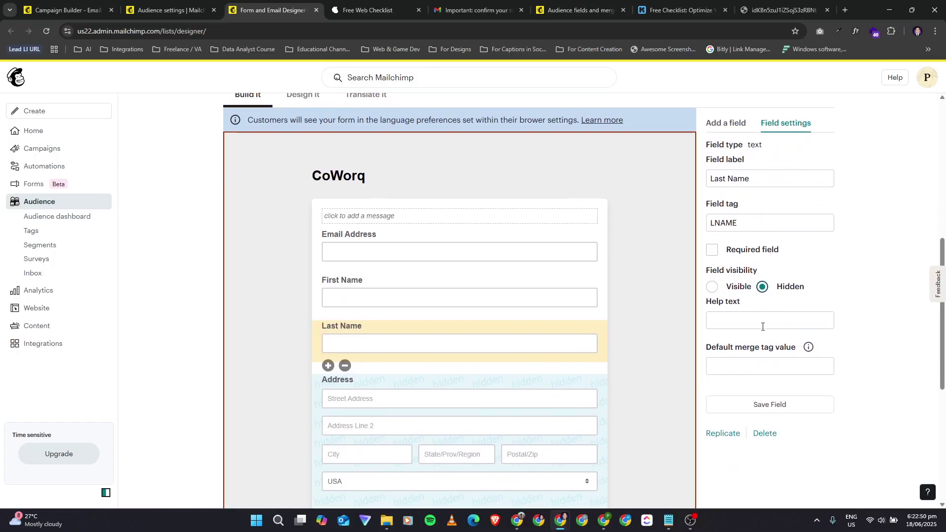
pyautogui.scroll(1, 728, 345)
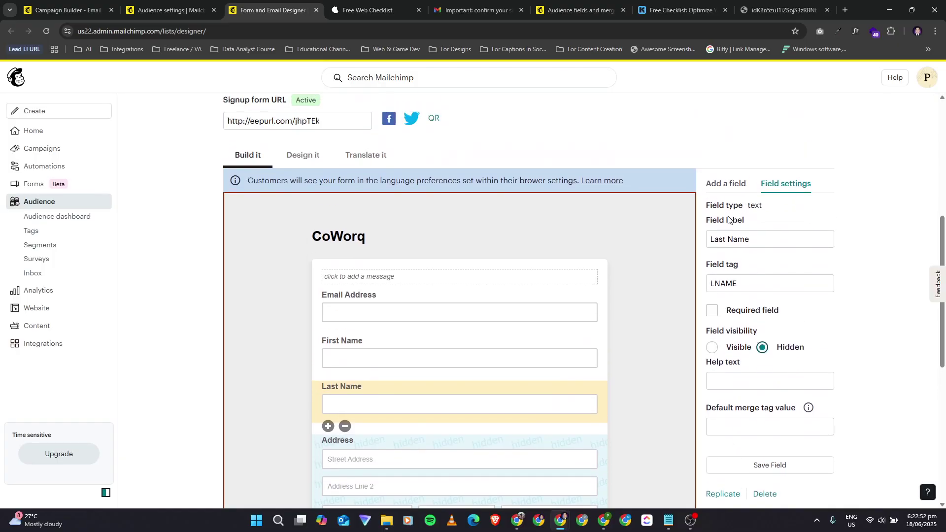
pyautogui.click(728, 241)
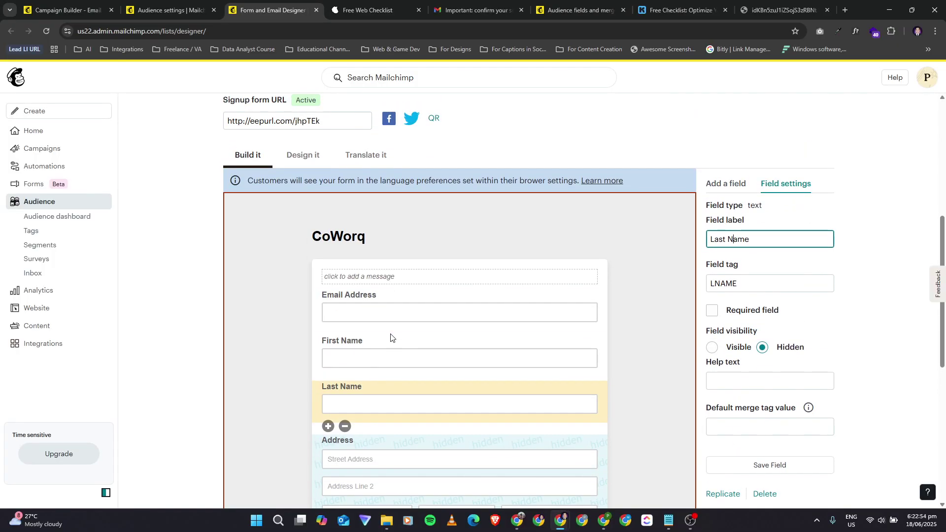
pyautogui.scroll(-7, 391, 338)
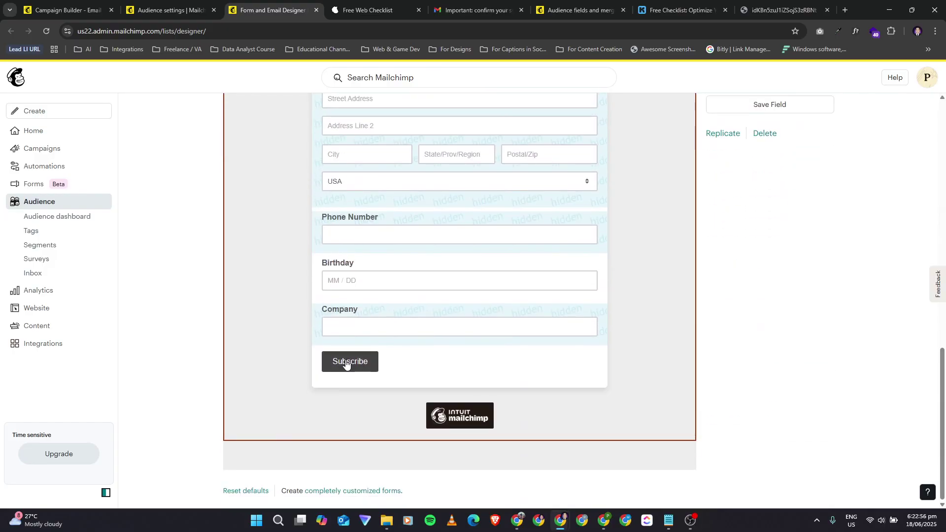
# Step: Test the form preview by submitting it empty and clicking into Birthday and First Name
pyautogui.click(338, 312)
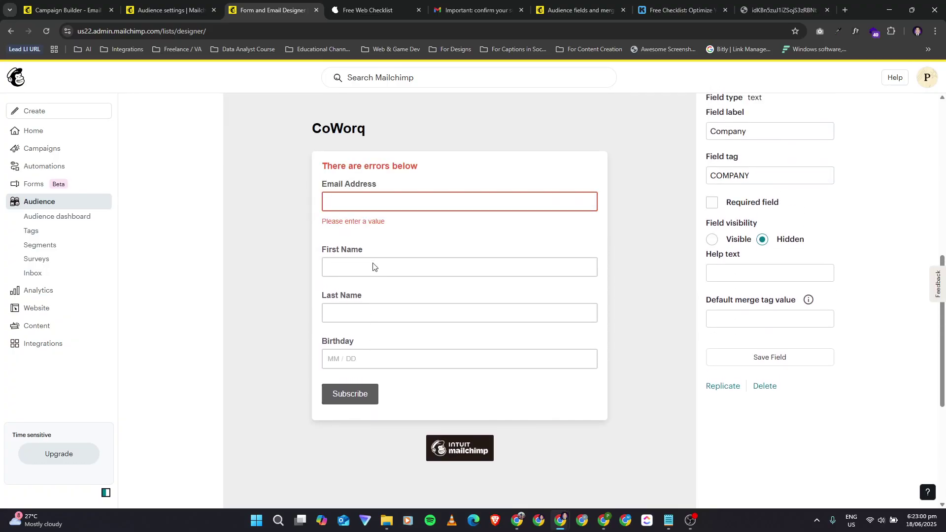
pyautogui.click(436, 356)
pyautogui.click(394, 251)
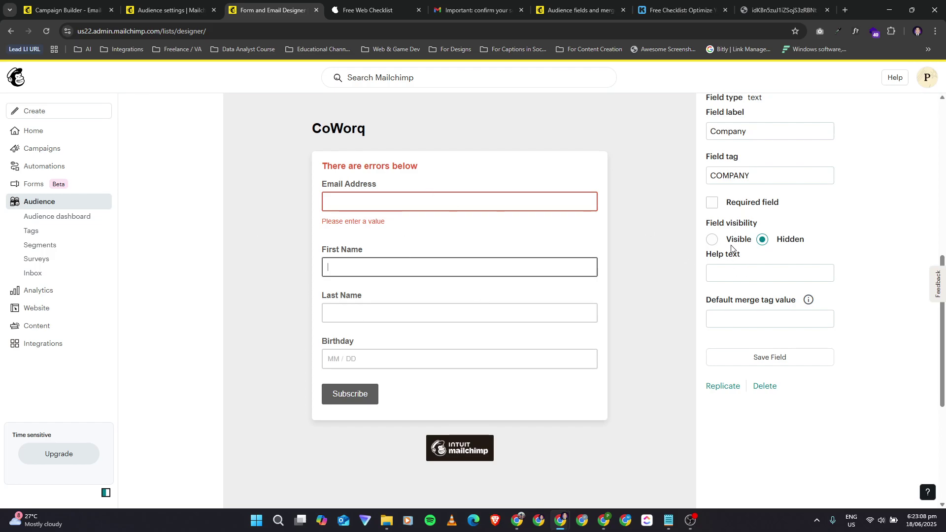
pyautogui.scroll(3, 734, 250)
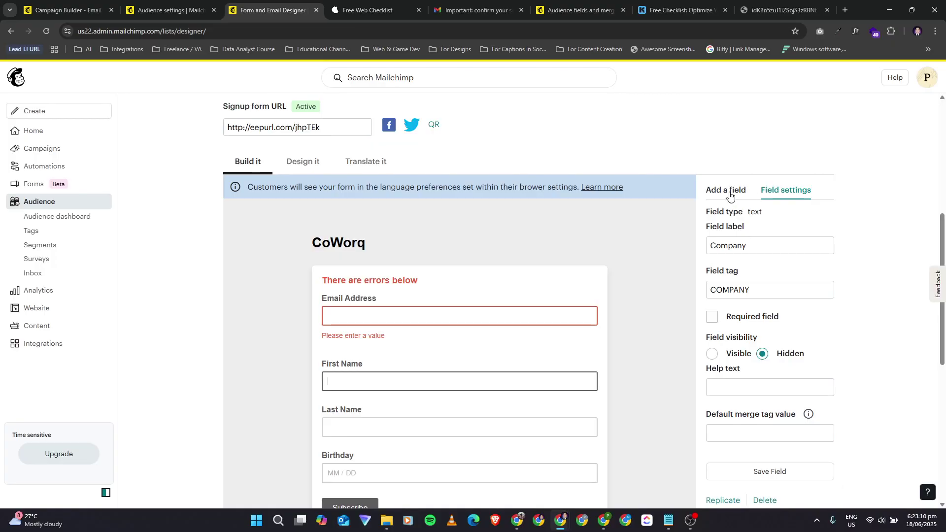
# Step: Select the Company field and look at the Design it tab before returning to Build it
pyautogui.click(726, 226)
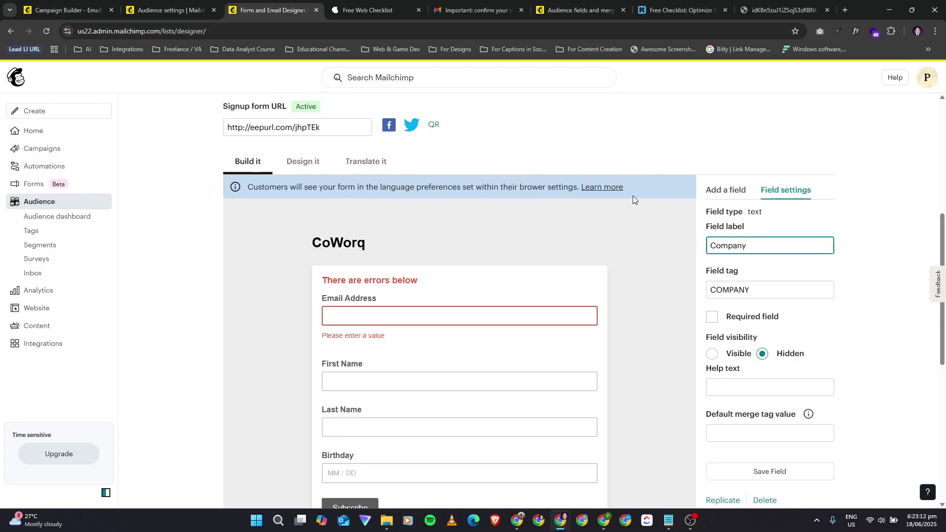
pyautogui.click(294, 167)
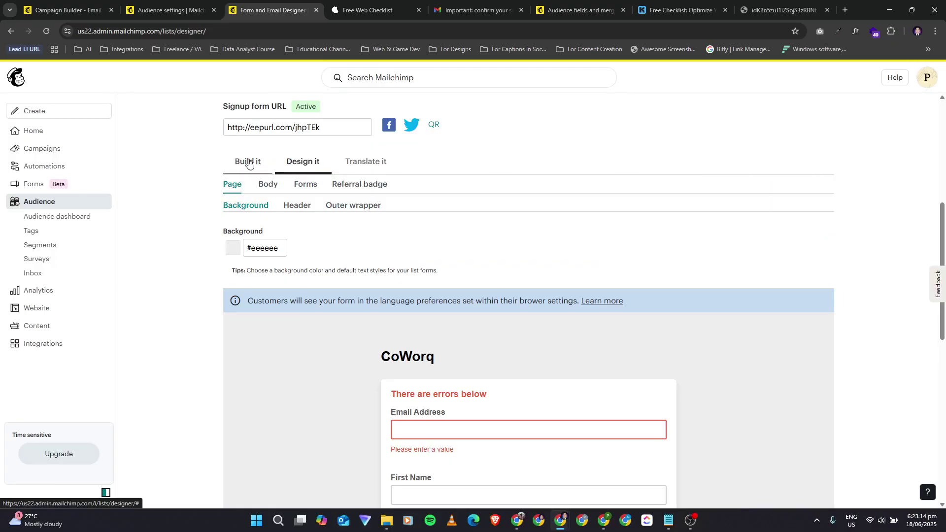
pyautogui.scroll(-5, 294, 338)
pyautogui.scroll(5, 276, 291)
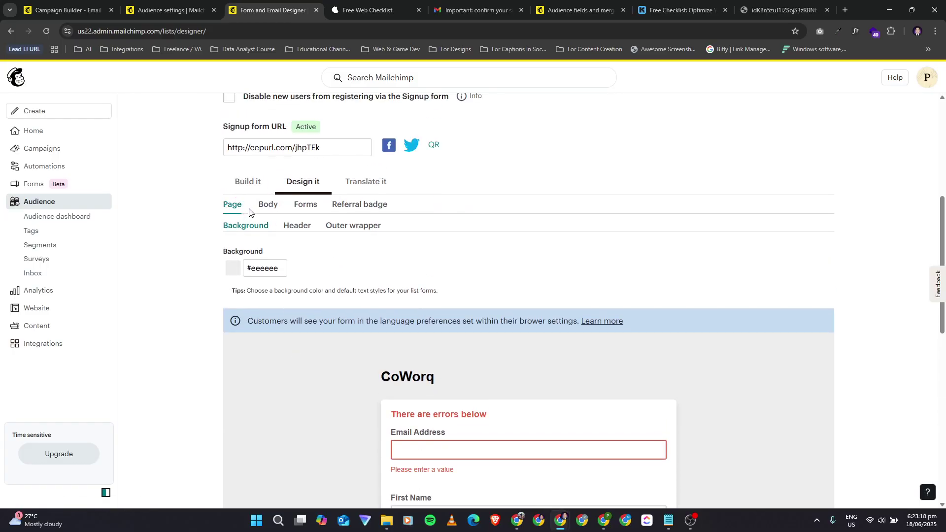
pyautogui.click(247, 183)
pyautogui.scroll(-2, 388, 356)
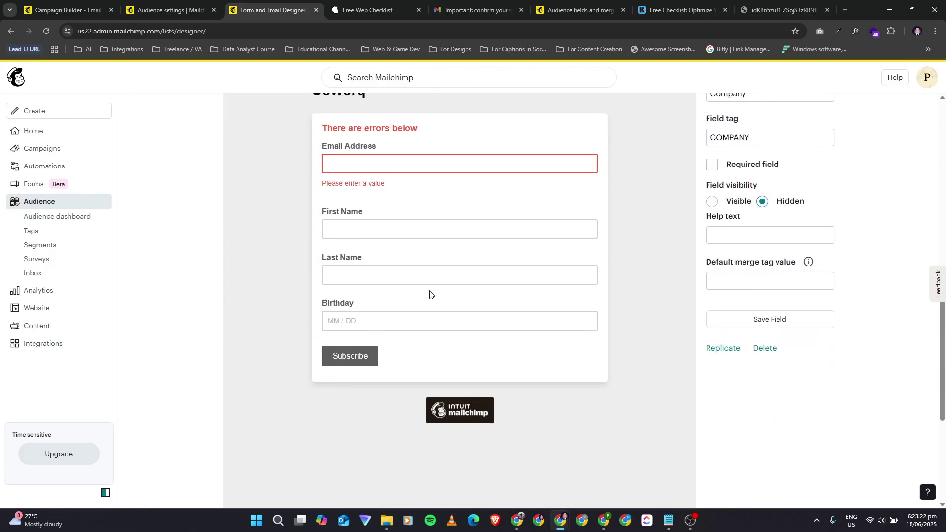
pyautogui.scroll(1, 758, 269)
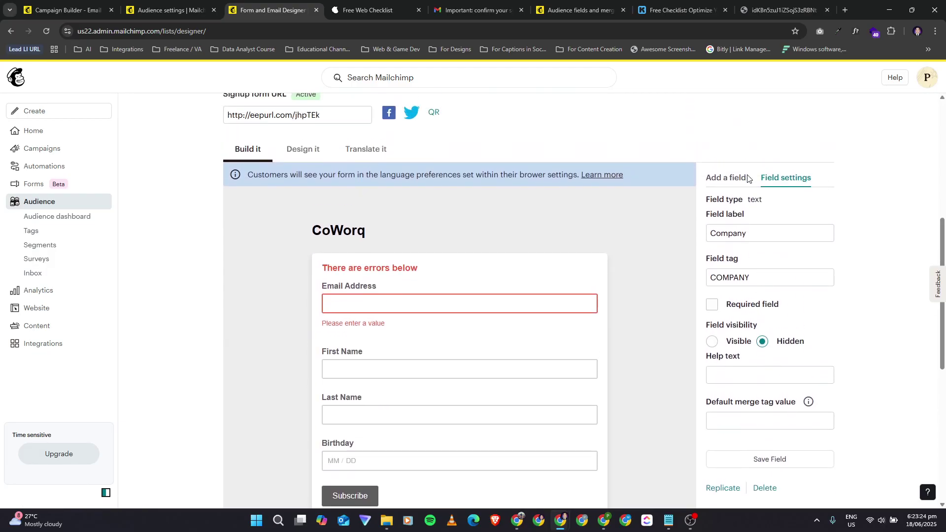
# Step: Switch between Add a field and the Company field's settings panel
pyautogui.click(738, 180)
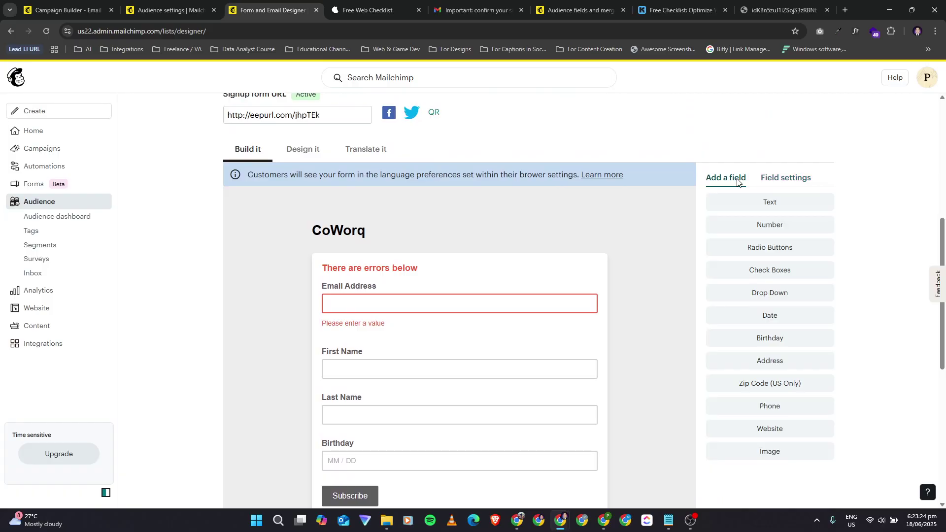
pyautogui.click(769, 178)
pyautogui.scroll(-1, 488, 273)
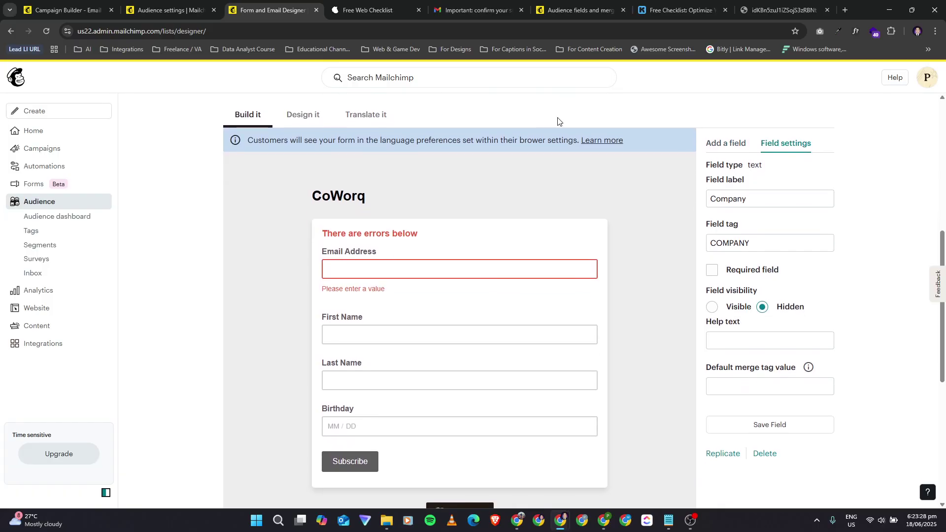
pyautogui.scroll(-3, 429, 317)
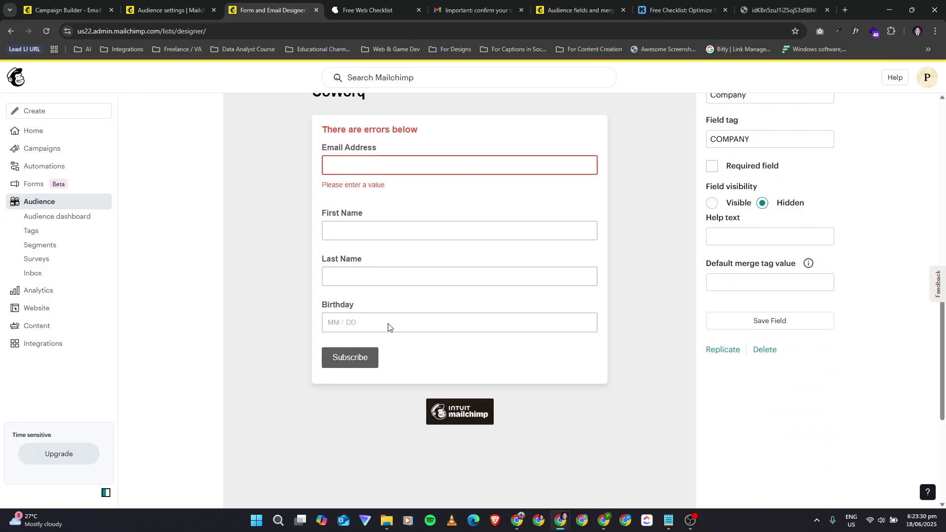
pyautogui.scroll(1, 388, 326)
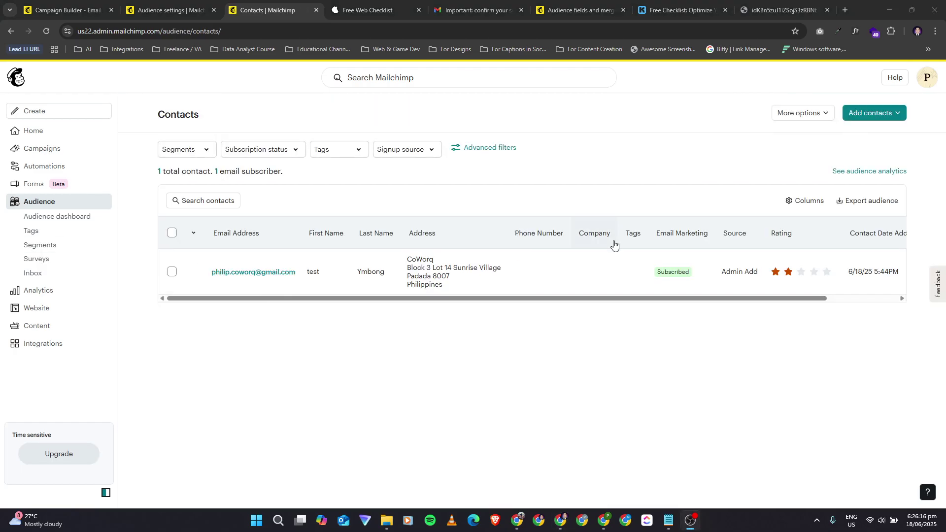
pyautogui.click(793, 112)
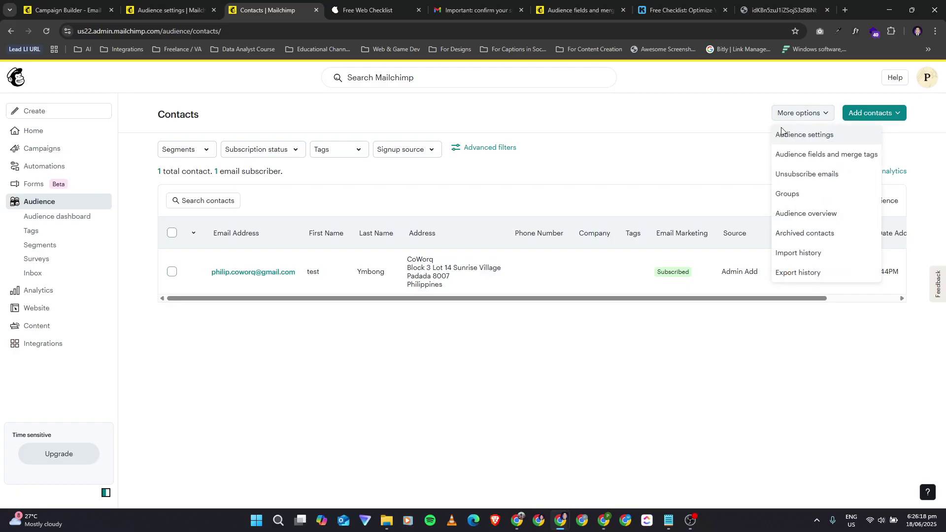
pyautogui.click(818, 154)
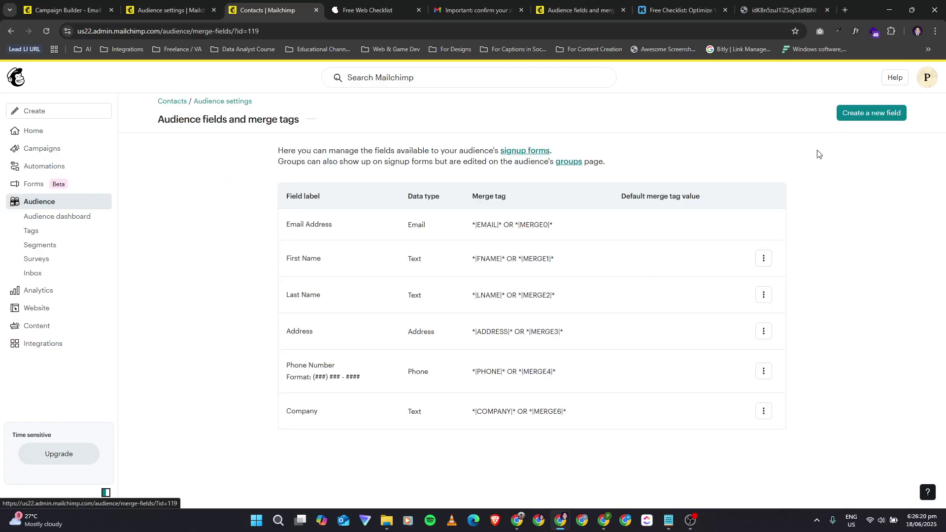
pyautogui.click(764, 371)
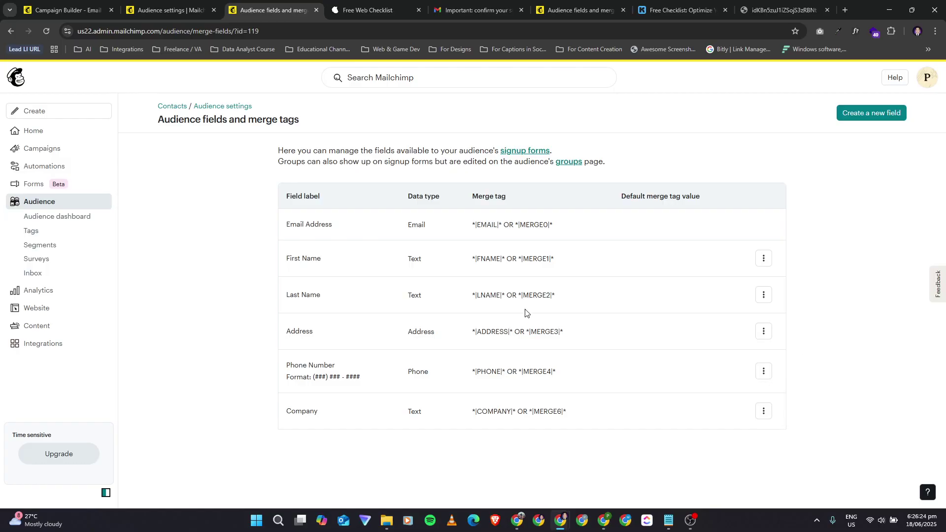
pyautogui.click(174, 106)
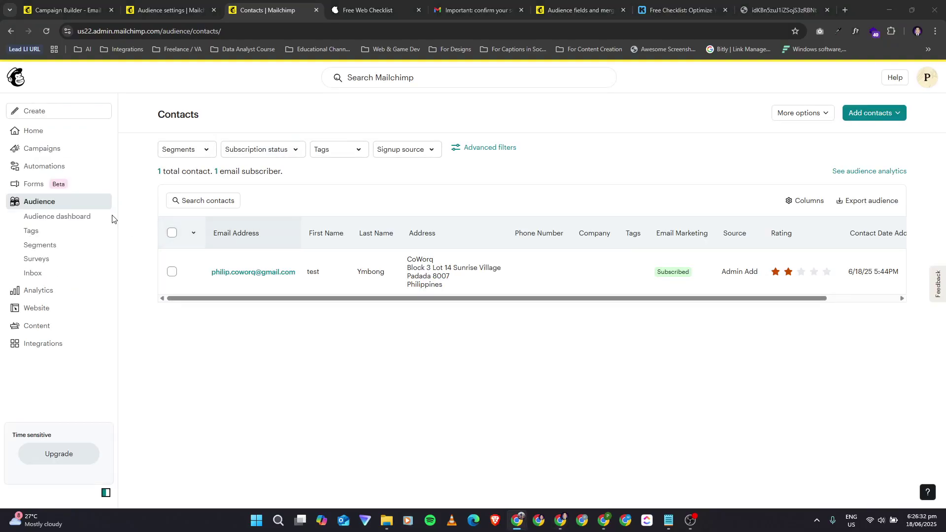
# Step: Open Forms and scroll to the All popup forms list showing the Free Web Checklist draft
pyautogui.click(49, 188)
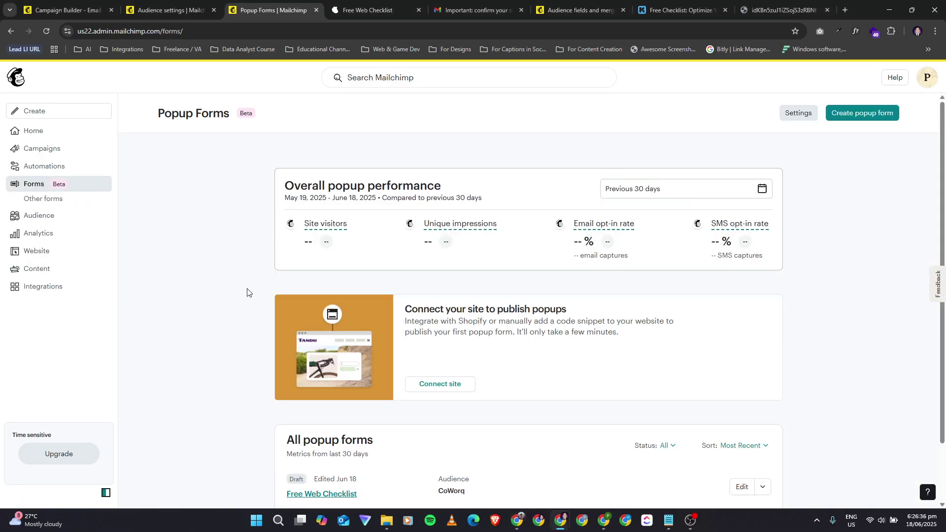
pyautogui.scroll(-2, 188, 313)
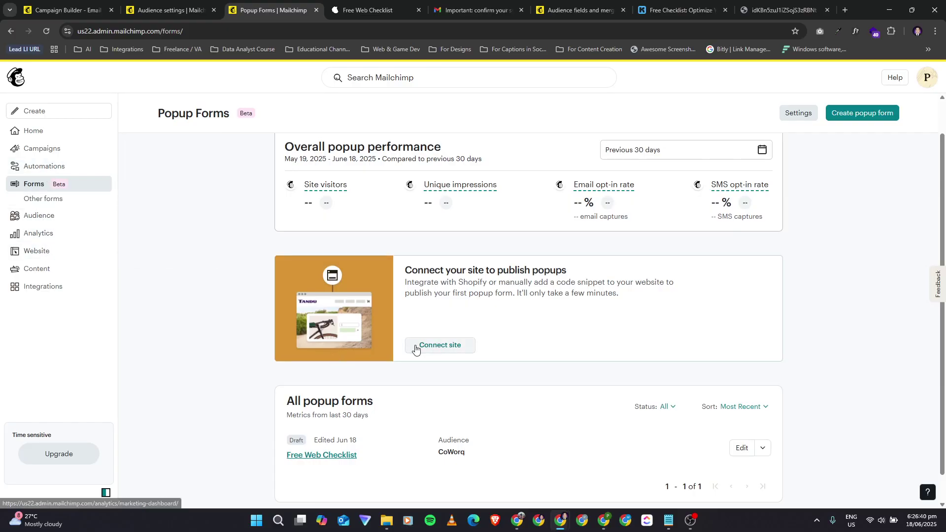
pyautogui.scroll(-1, 542, 400)
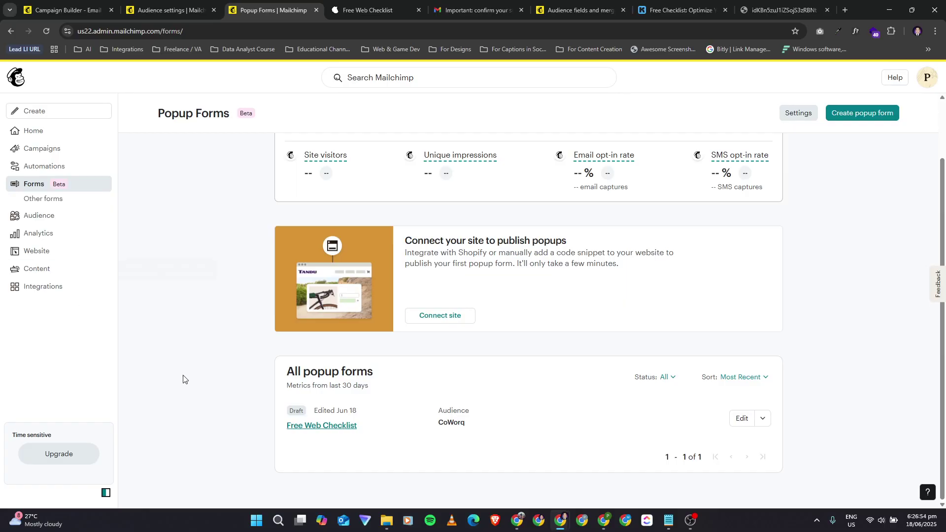
# Step: Open the Free Web Checklist popup and its content editor with Offer, Email Capture and Confirmation steps
pyautogui.click(331, 426)
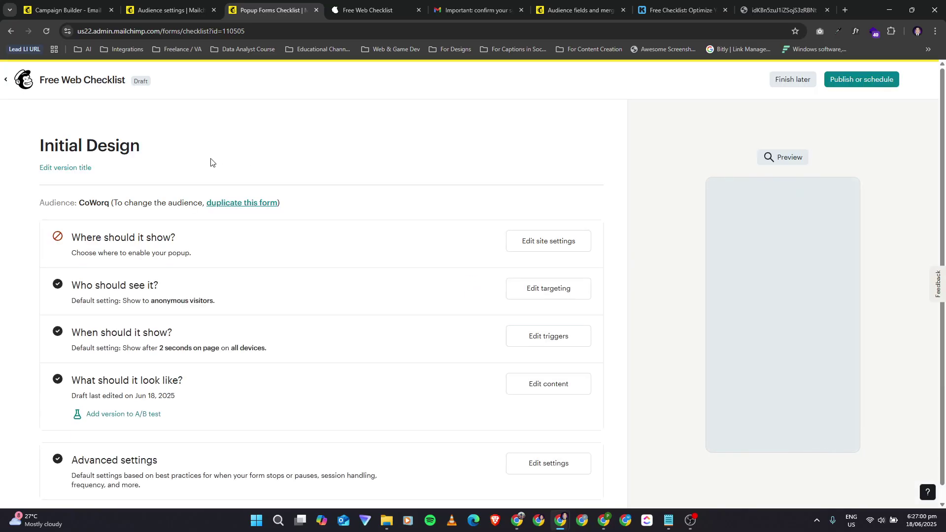
pyautogui.scroll(-1, 228, 283)
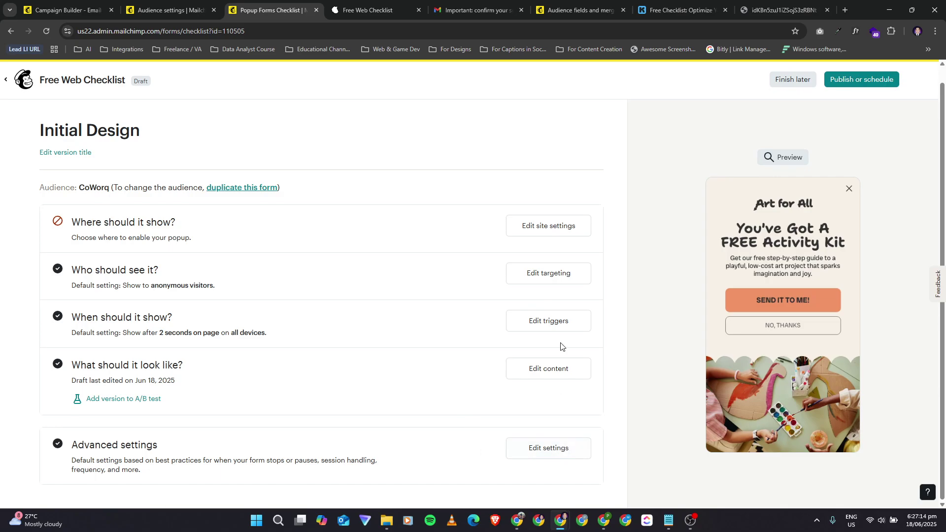
pyautogui.click(546, 374)
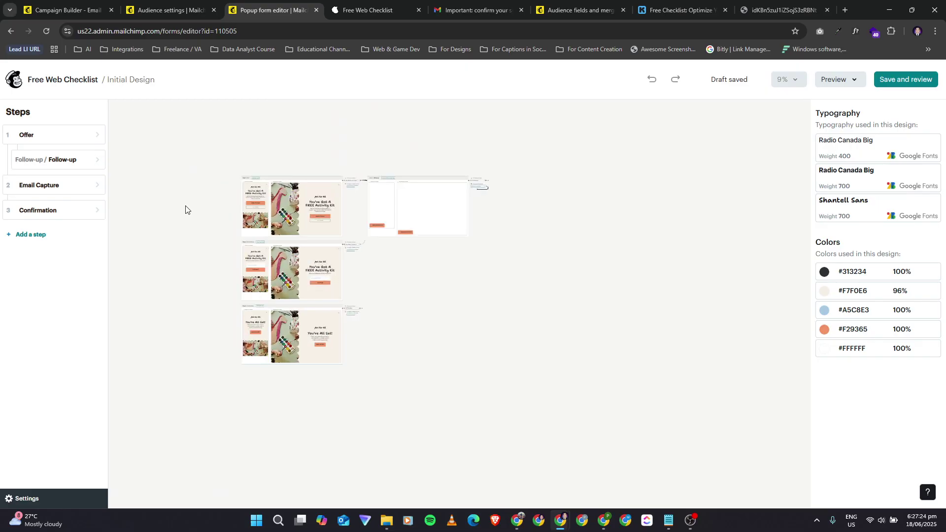
# Step: Go back from the popup editor to the Free Web Checklist setup checklist page
pyautogui.click(10, 31)
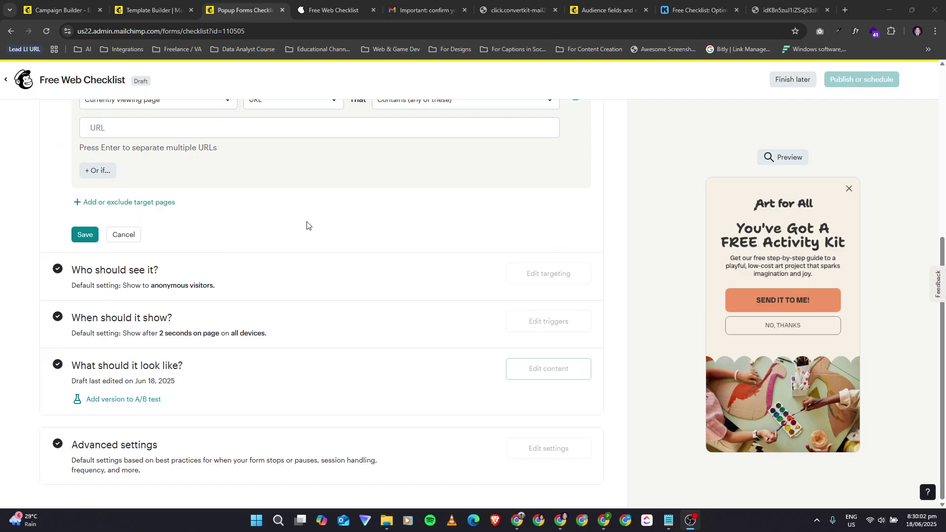
# Step: Switch to the Campaign Builder tab's template picker, briefly visiting Template Builder
pyautogui.scroll(2, 307, 225)
pyautogui.scroll(-2, 307, 226)
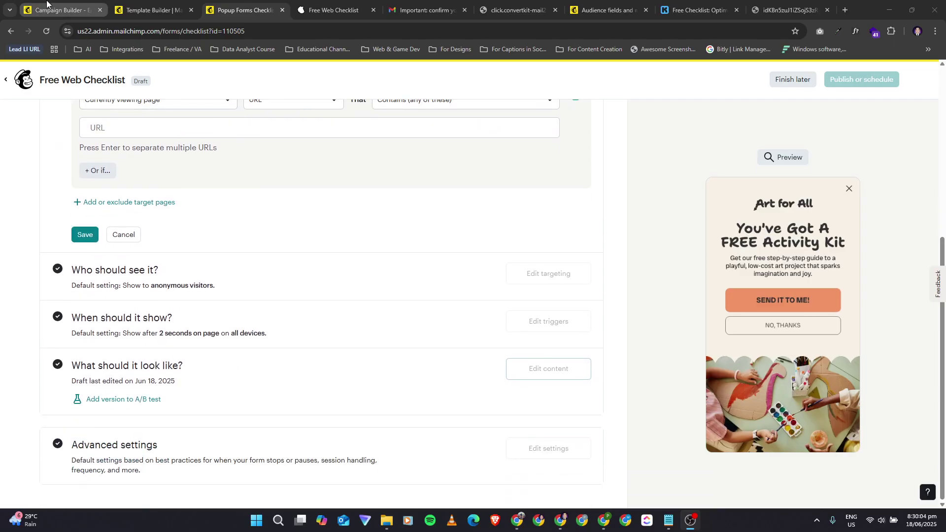
pyautogui.click(47, 6)
pyautogui.click(149, 6)
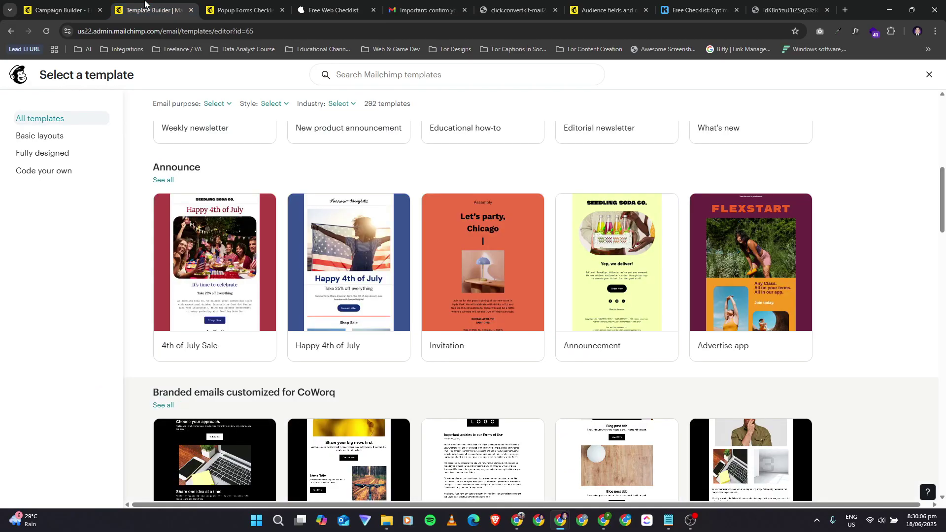
pyautogui.click(44, 4)
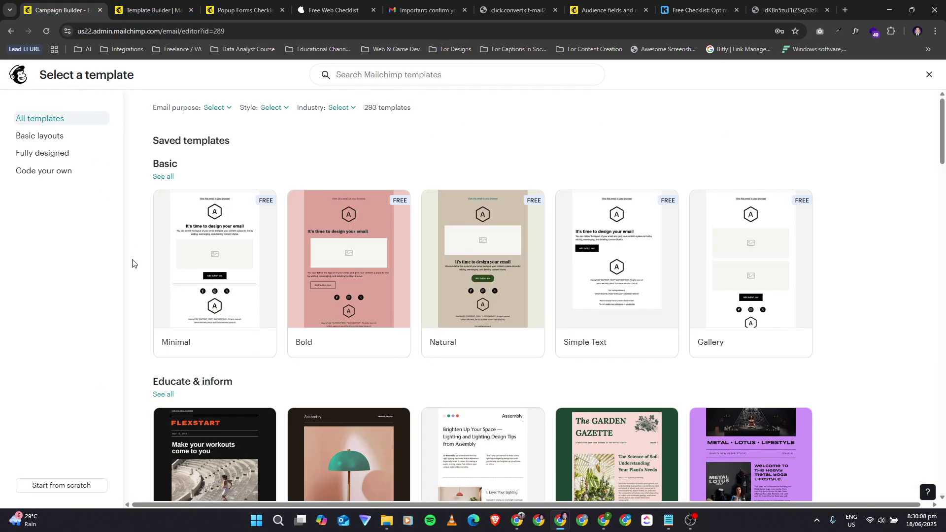